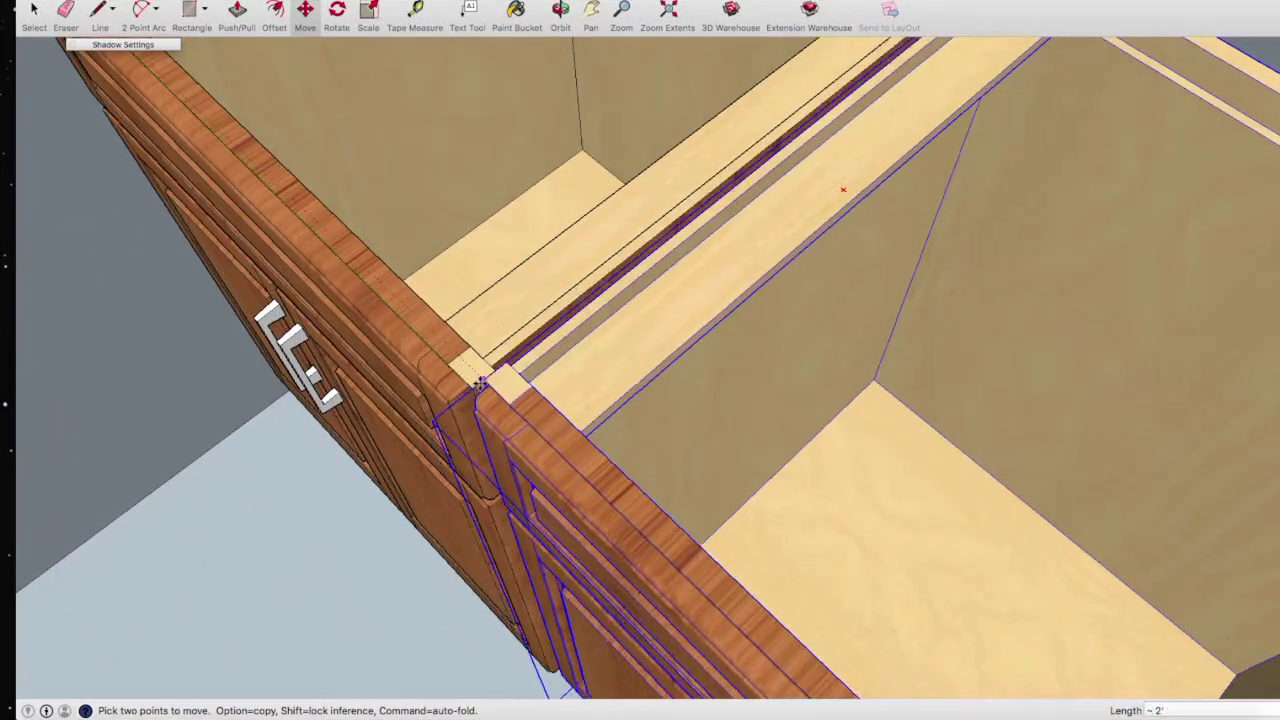
- Finish moving the base cabinet copy exactly 2' along the wall
{"action": "type", "text": "2'"}
{"action": "key", "text": "Return"}
{"action": "scroll", "coordinate": [441, 352], "scroll_direction": "down", "scroll_amount": 5}
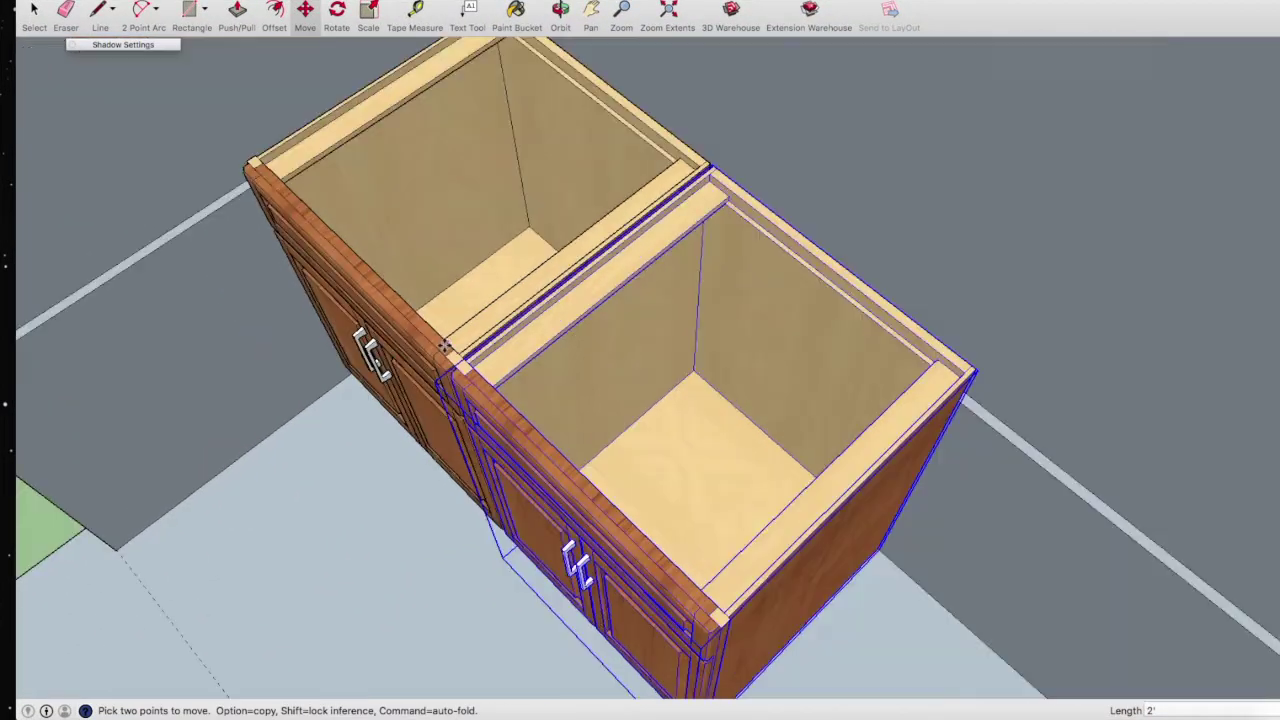
{"action": "scroll", "coordinate": [445, 350], "scroll_direction": "down", "scroll_amount": 4}
{"action": "scroll", "coordinate": [450, 350], "scroll_direction": "down", "scroll_amount": 3}
{"action": "scroll", "coordinate": [455, 349], "scroll_direction": "down", "scroll_amount": 2}
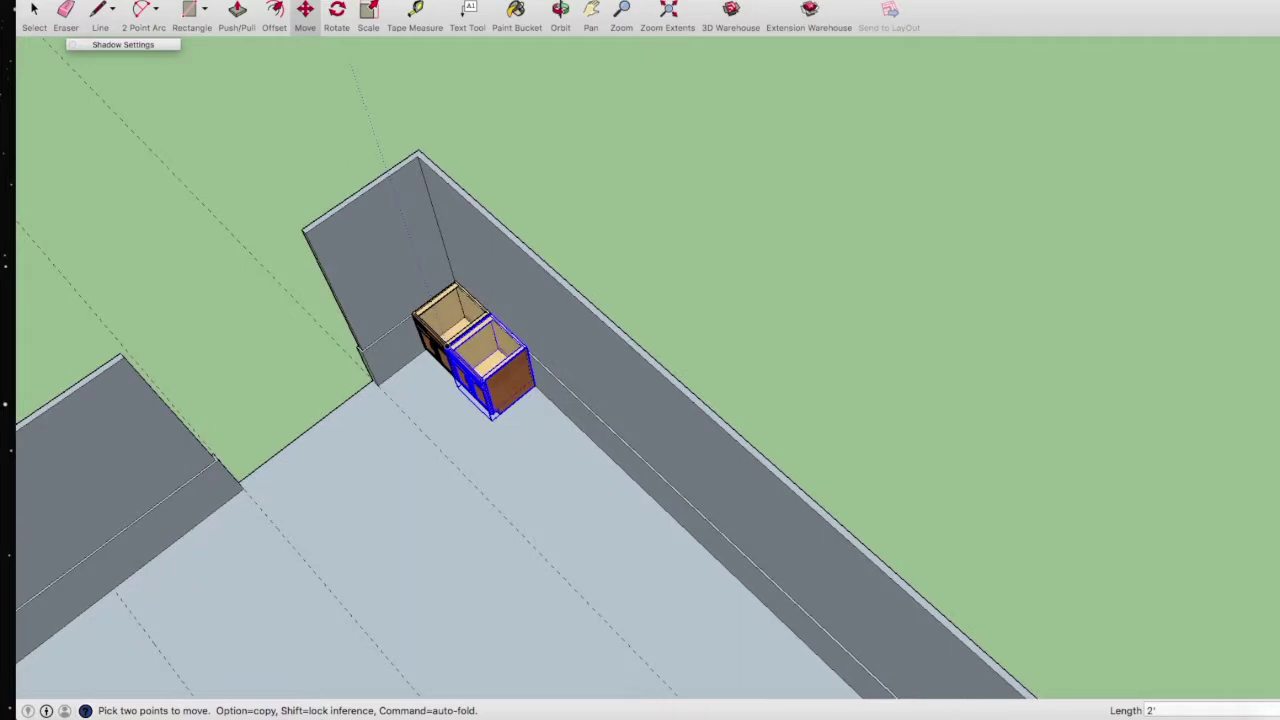
- Paste another cabinet copy in place and zoom around the base cabinet run
{"action": "left_click", "coordinate": [145, 1]}
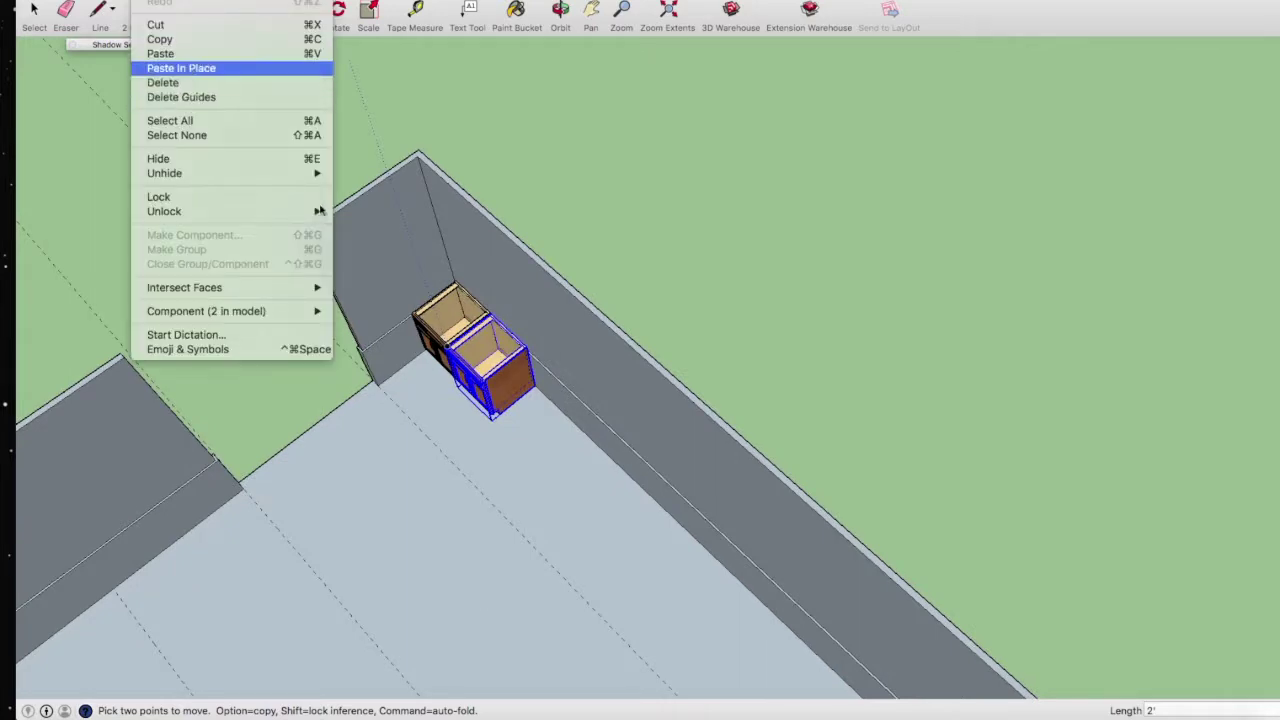
{"action": "key", "text": "Escape"}
{"action": "scroll", "coordinate": [503, 391], "scroll_direction": "up", "scroll_amount": 2}
{"action": "scroll", "coordinate": [503, 391], "scroll_direction": "up", "scroll_amount": 4}
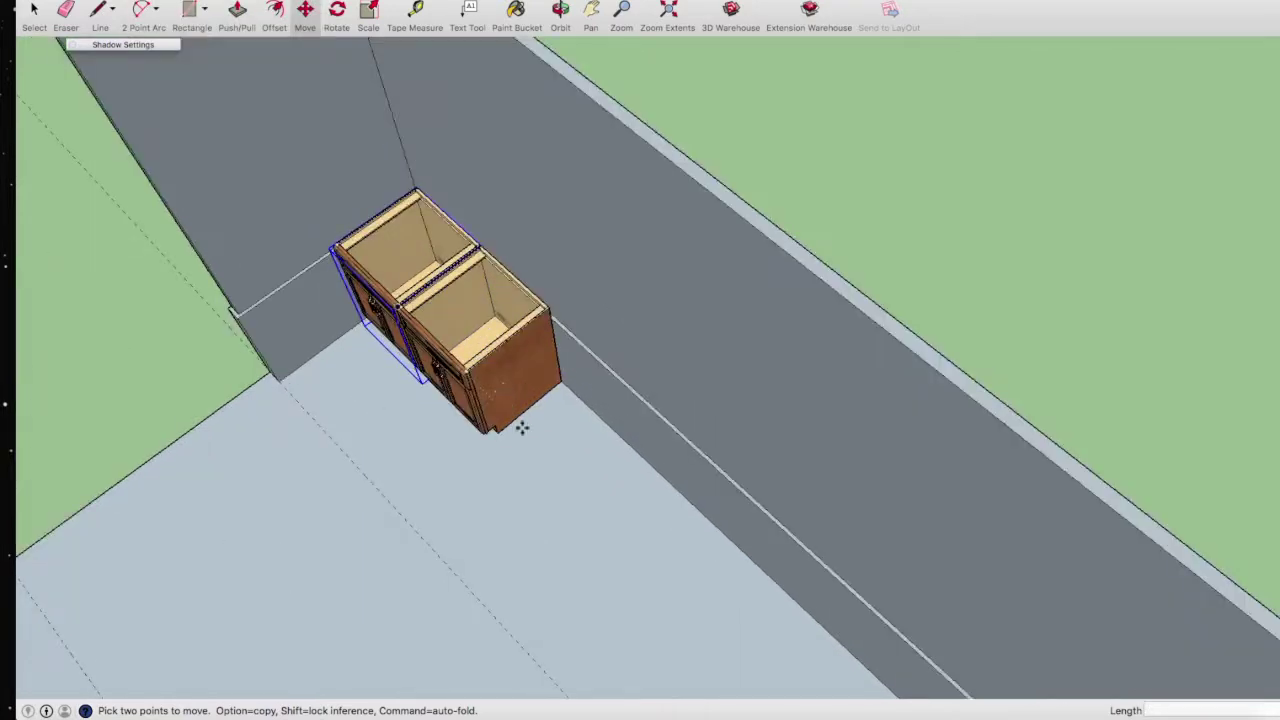
{"action": "scroll", "coordinate": [344, 229], "scroll_direction": "up", "scroll_amount": 2}
{"action": "scroll", "coordinate": [321, 244], "scroll_direction": "up", "scroll_amount": 2}
{"action": "scroll", "coordinate": [353, 265], "scroll_direction": "up", "scroll_amount": 3}
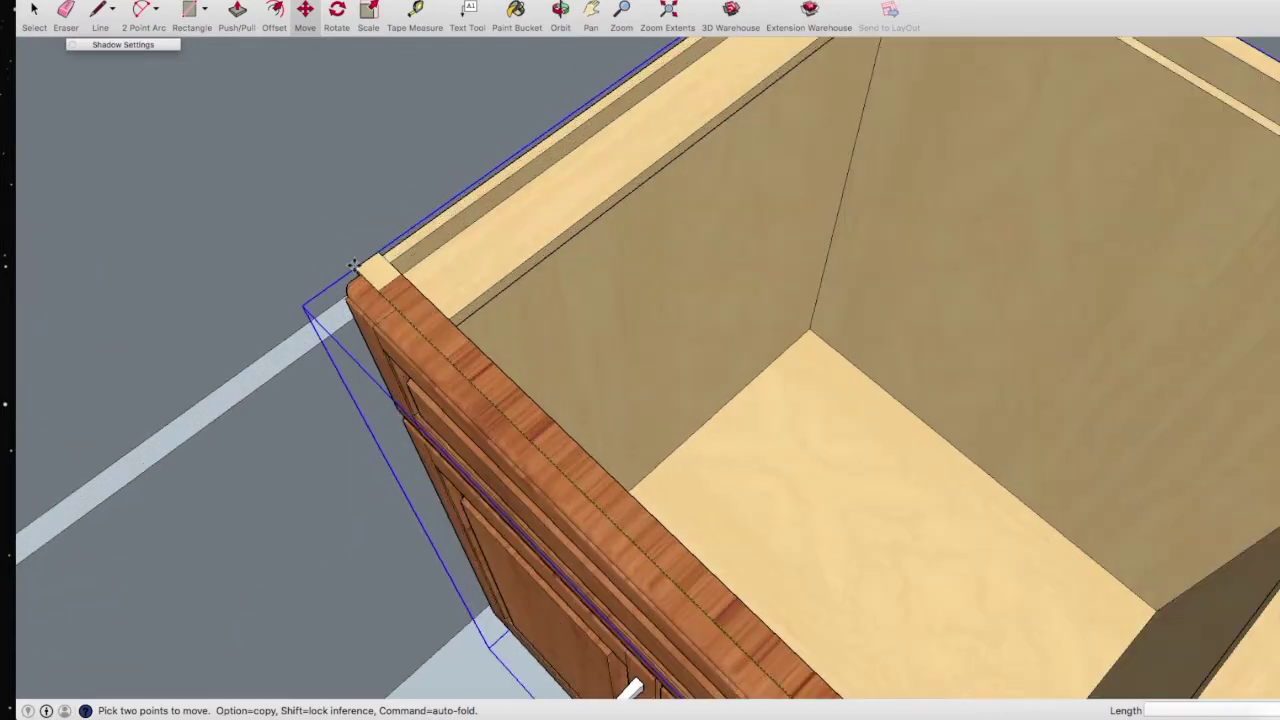
{"action": "scroll", "coordinate": [353, 267], "scroll_direction": "down", "scroll_amount": 3}
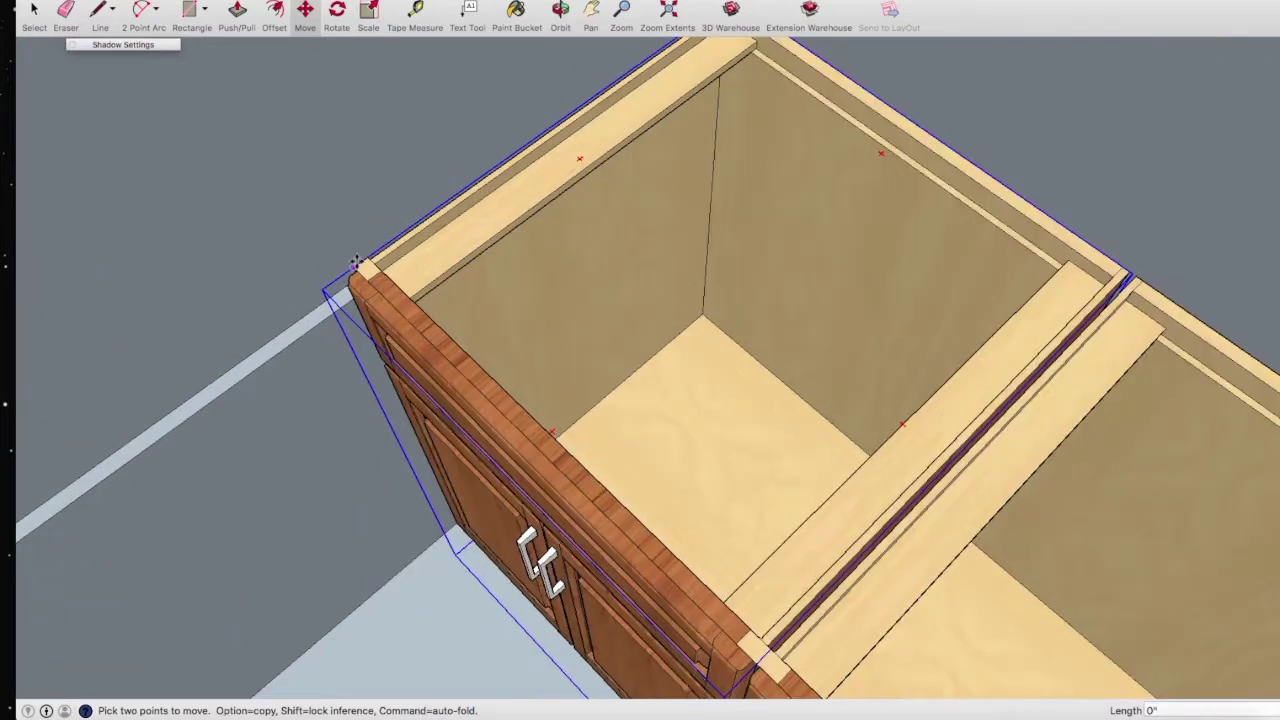
{"action": "scroll", "coordinate": [355, 266], "scroll_direction": "down", "scroll_amount": 4}
{"action": "scroll", "coordinate": [360, 264], "scroll_direction": "down", "scroll_amount": 3}
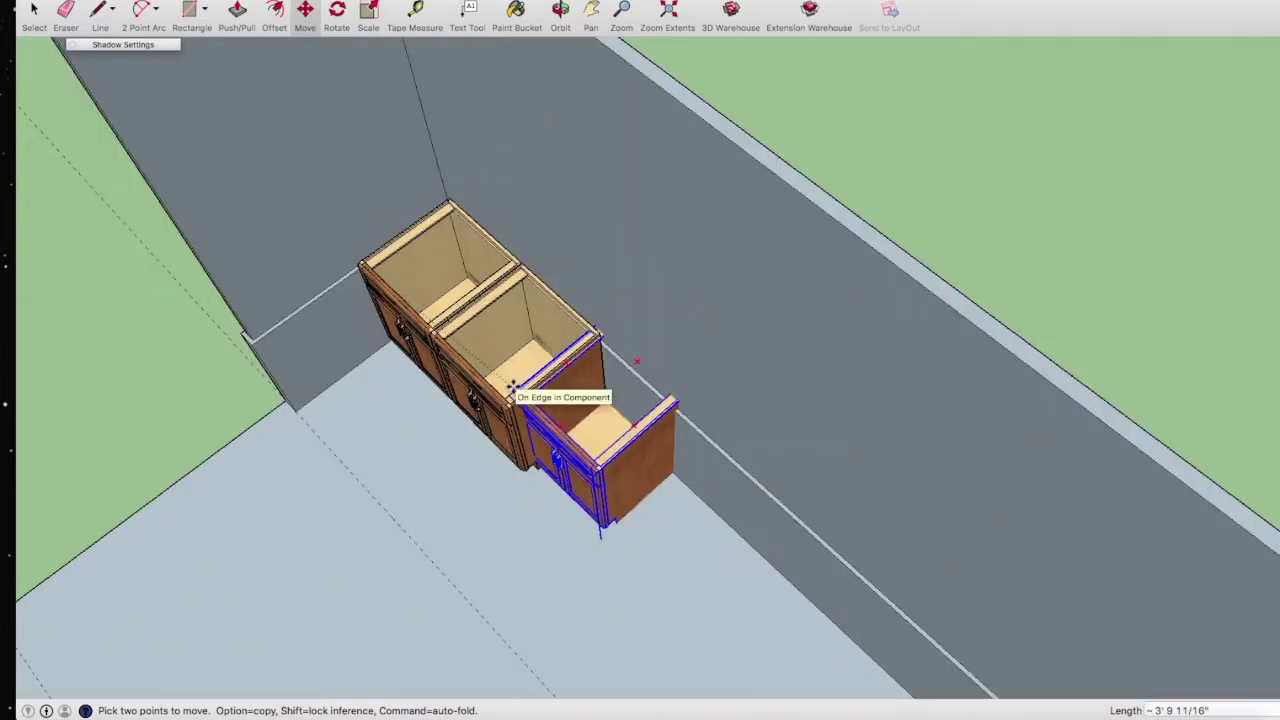
{"action": "scroll", "coordinate": [512, 385], "scroll_direction": "up", "scroll_amount": 3}
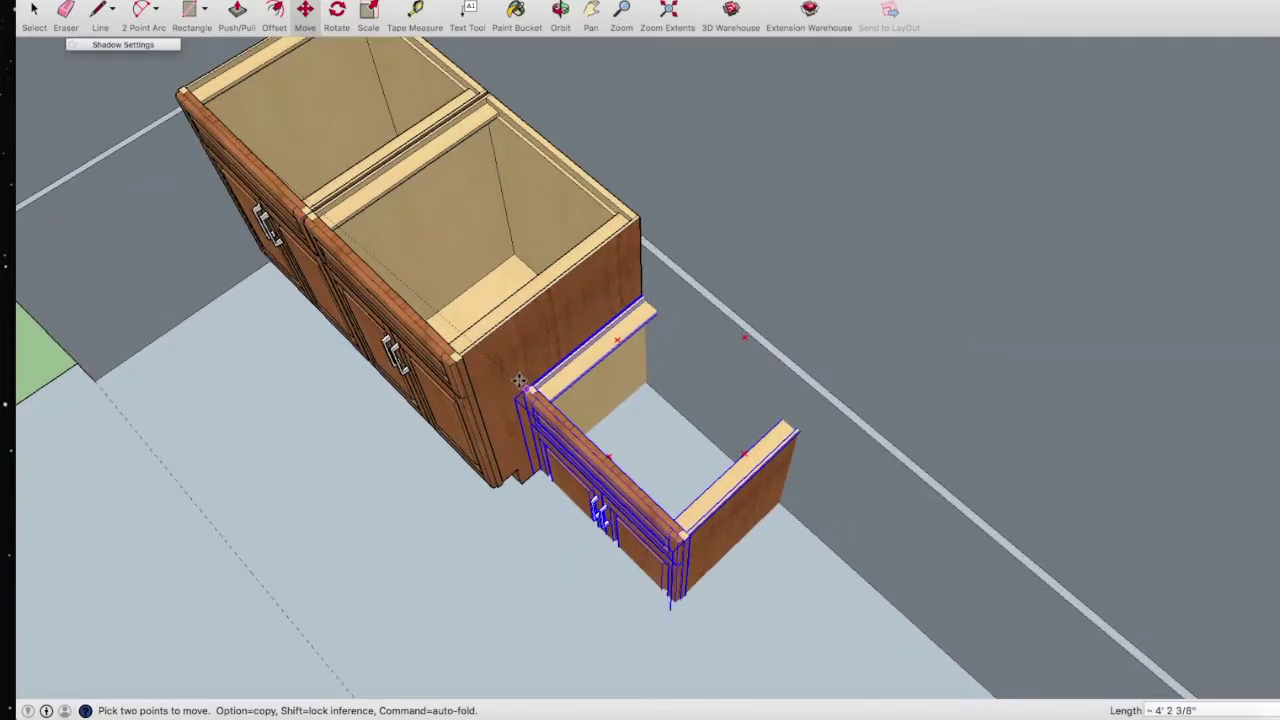
{"action": "scroll", "coordinate": [403, 340], "scroll_direction": "up", "scroll_amount": 3}
{"action": "scroll", "coordinate": [403, 340], "scroll_direction": "up", "scroll_amount": 2}
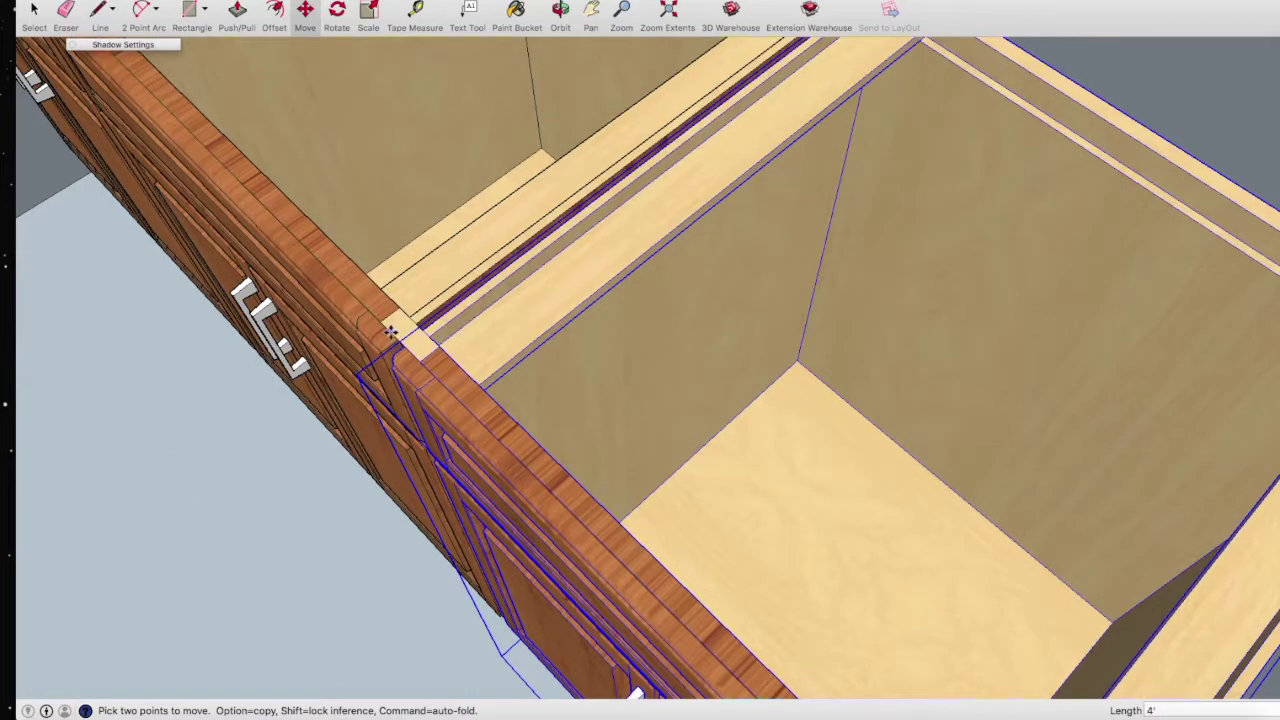
{"action": "scroll", "coordinate": [403, 340], "scroll_direction": "down", "scroll_amount": 2}
{"action": "scroll", "coordinate": [398, 337], "scroll_direction": "down", "scroll_amount": 3}
{"action": "scroll", "coordinate": [398, 337], "scroll_direction": "down", "scroll_amount": 3}
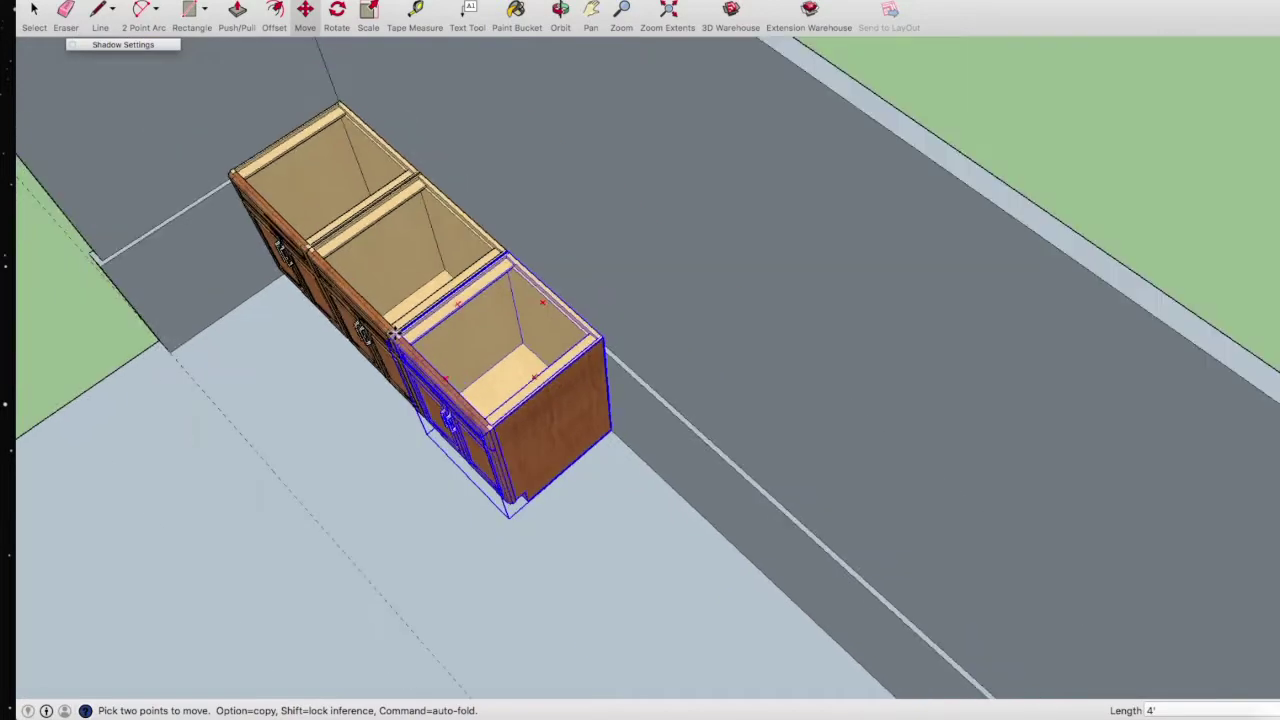
{"action": "scroll", "coordinate": [494, 145], "scroll_direction": "down", "scroll_amount": 2}
{"action": "scroll", "coordinate": [494, 145], "scroll_direction": "down", "scroll_amount": 1}
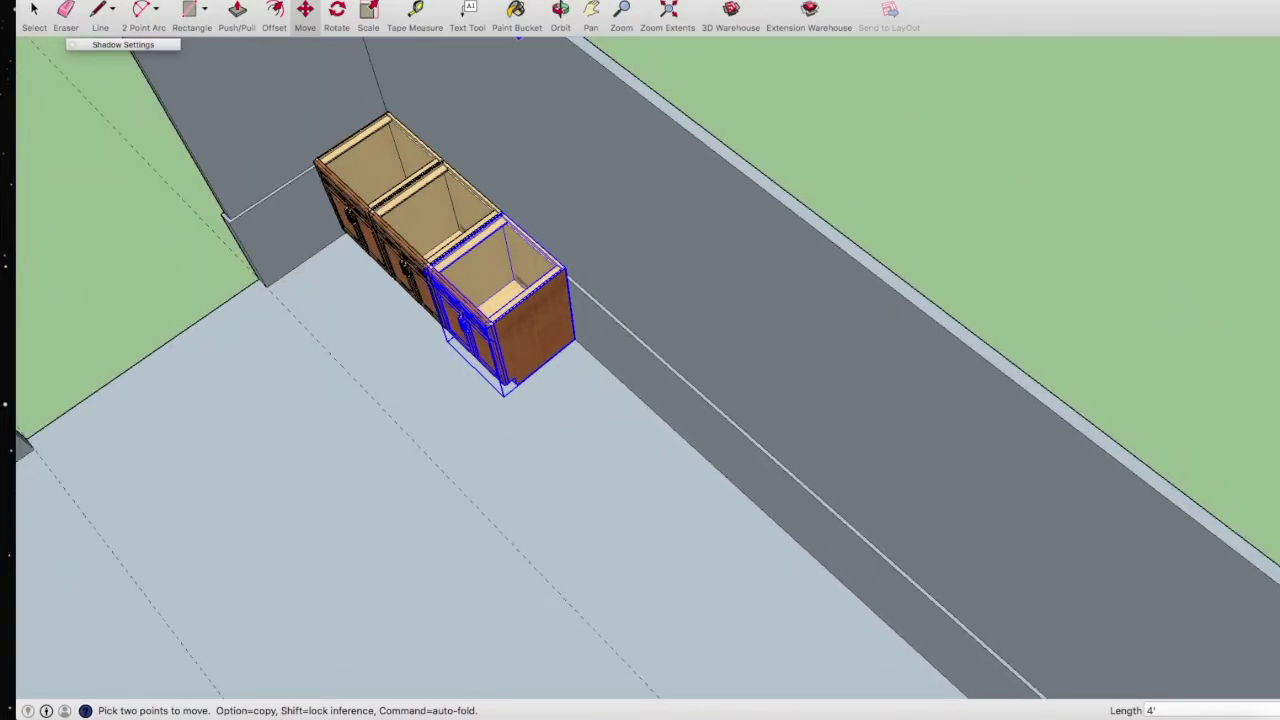
{"action": "left_click", "coordinate": [255, 2]}
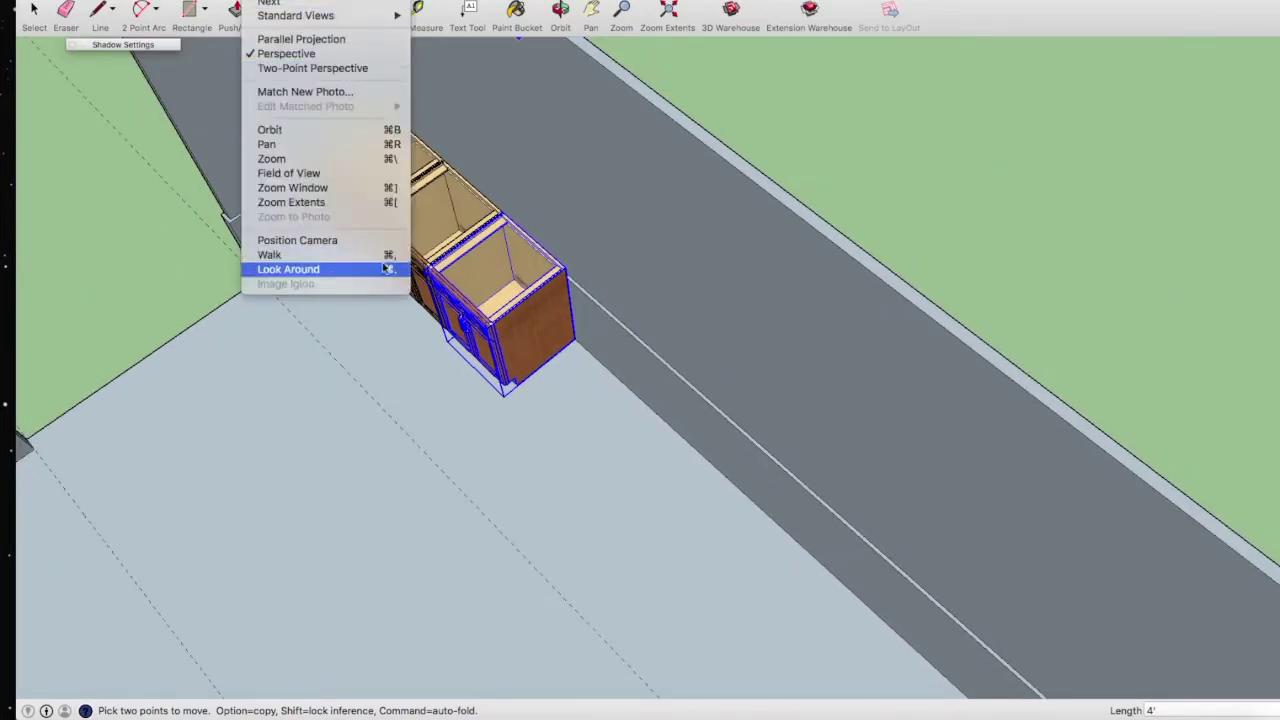
- Turn the camera toward the walls, then orbit to a low front view of the cabinets
{"action": "left_click", "coordinate": [286, 266]}
{"action": "left_click_drag", "start_coordinate": [283, 141], "coordinate": [303, 126]}
{"action": "mouse_move", "coordinate": [423, 149]}
{"action": "left_mouse_down"}
{"action": "mouse_move", "coordinate": [453, 181]}
{"action": "mouse_move", "coordinate": [445, 165]}
{"action": "left_mouse_up"}
{"action": "left_click", "coordinate": [560, 12]}
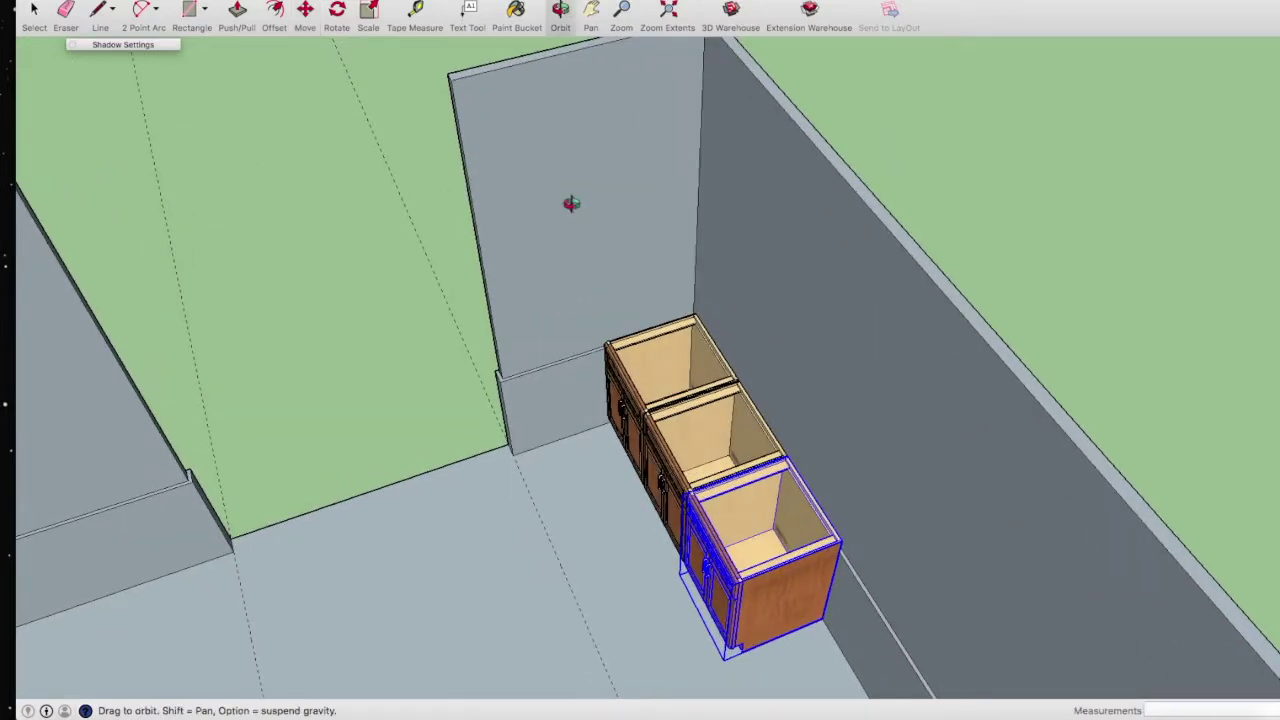
{"action": "mouse_move", "coordinate": [571, 206]}
{"action": "left_mouse_down"}
{"action": "mouse_move", "coordinate": [457, 94]}
{"action": "mouse_move", "coordinate": [457, 132]}
{"action": "mouse_move", "coordinate": [512, 199]}
{"action": "left_mouse_up"}
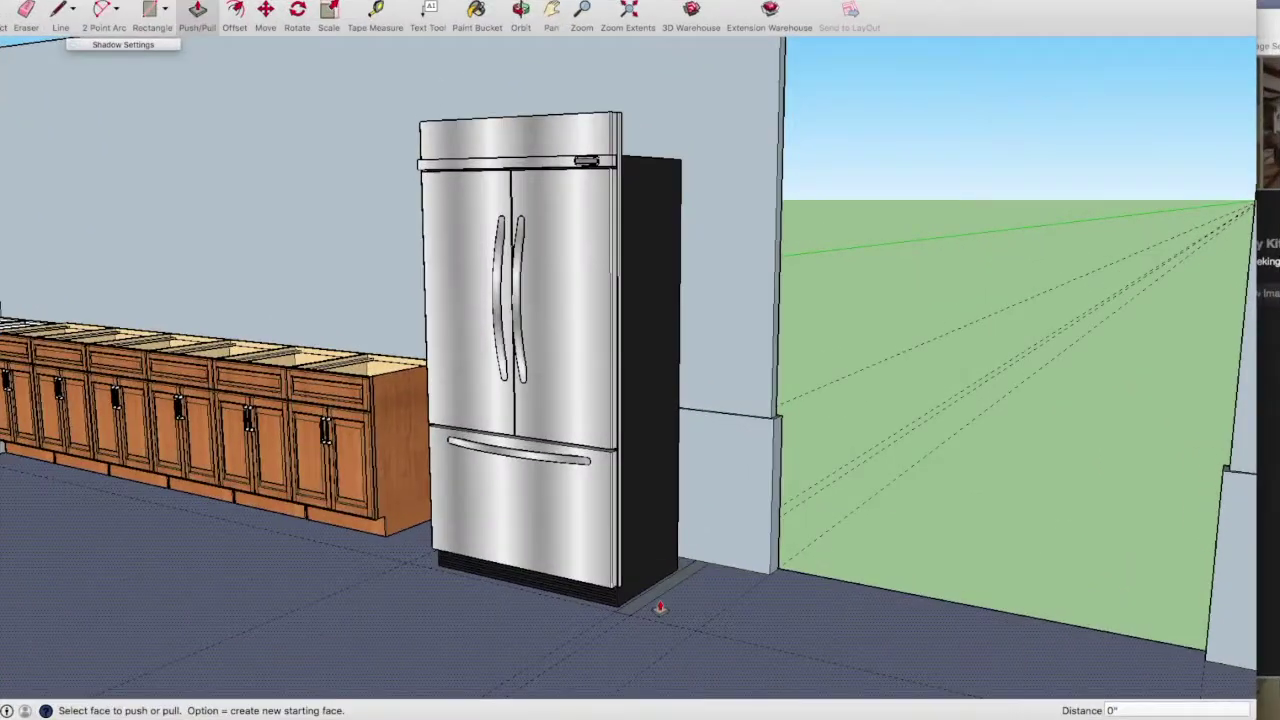
{"action": "left_click", "coordinate": [660, 601]}
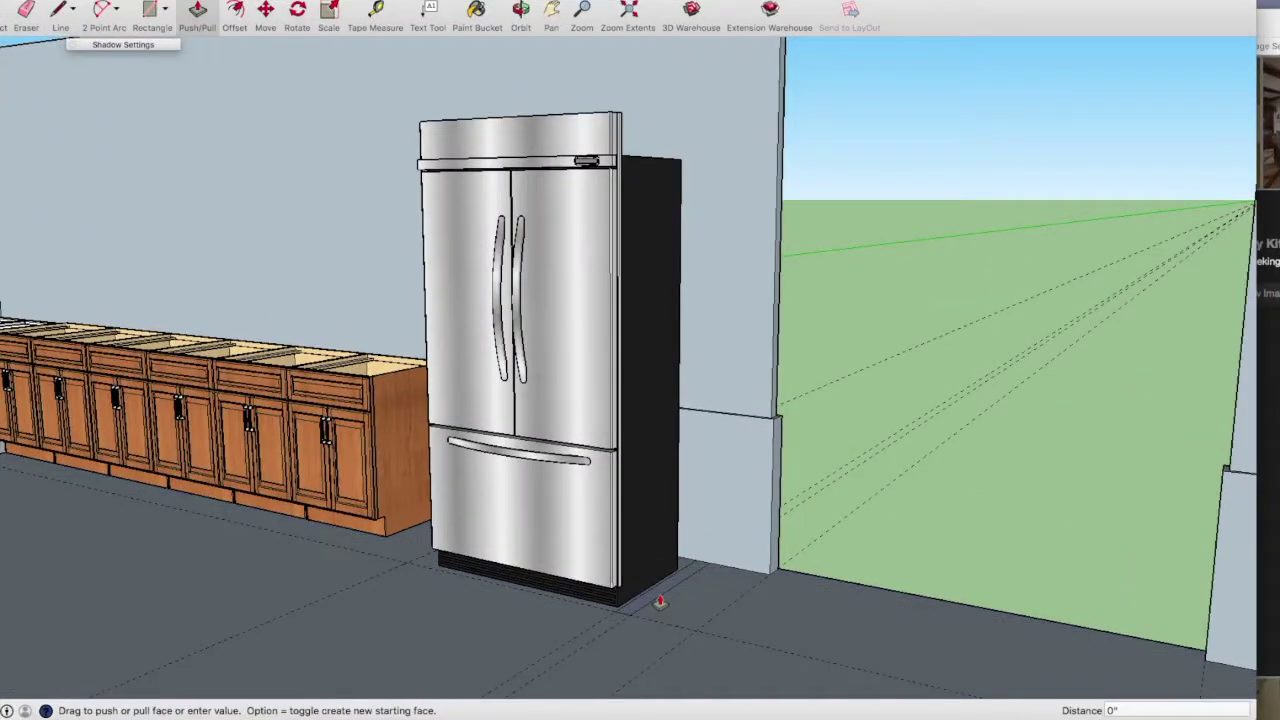
- Raise the end panel beside the fridge flush with the wall top, 7' high
{"action": "left_click", "coordinate": [710, 130]}
{"action": "left_click", "coordinate": [694, 423]}
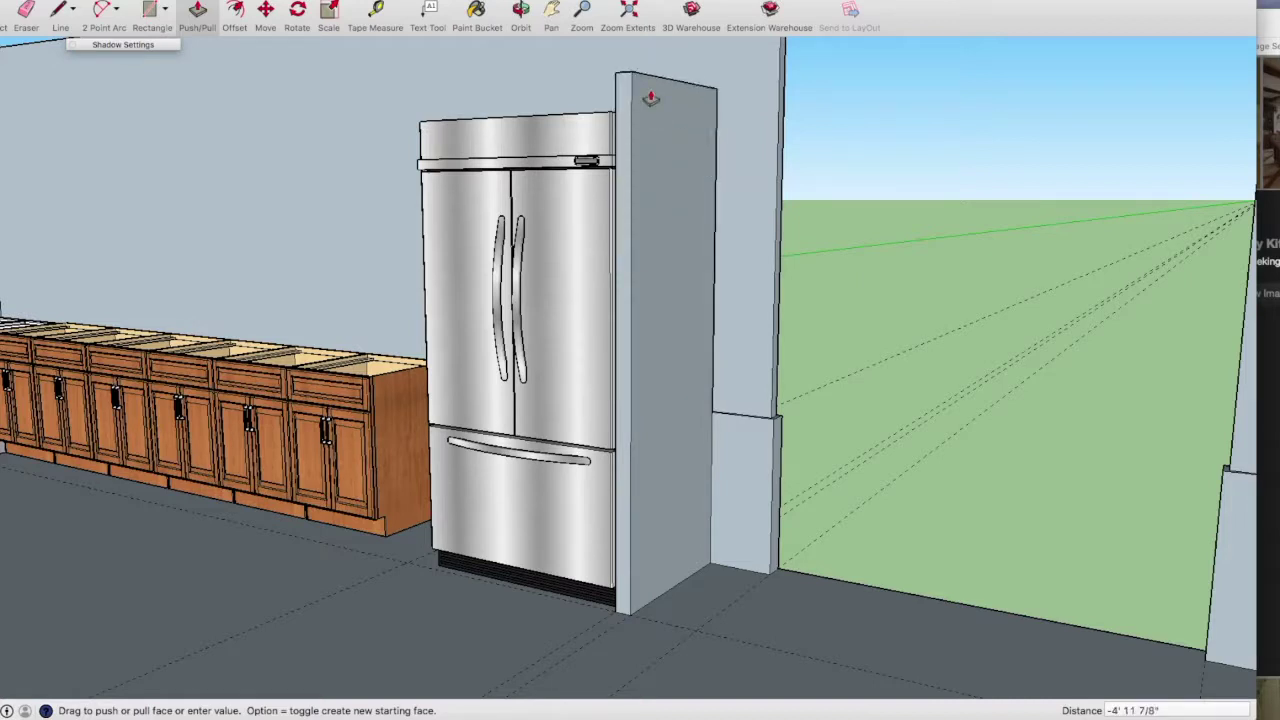
{"action": "scroll", "coordinate": [655, 112], "scroll_direction": "down", "scroll_amount": 2}
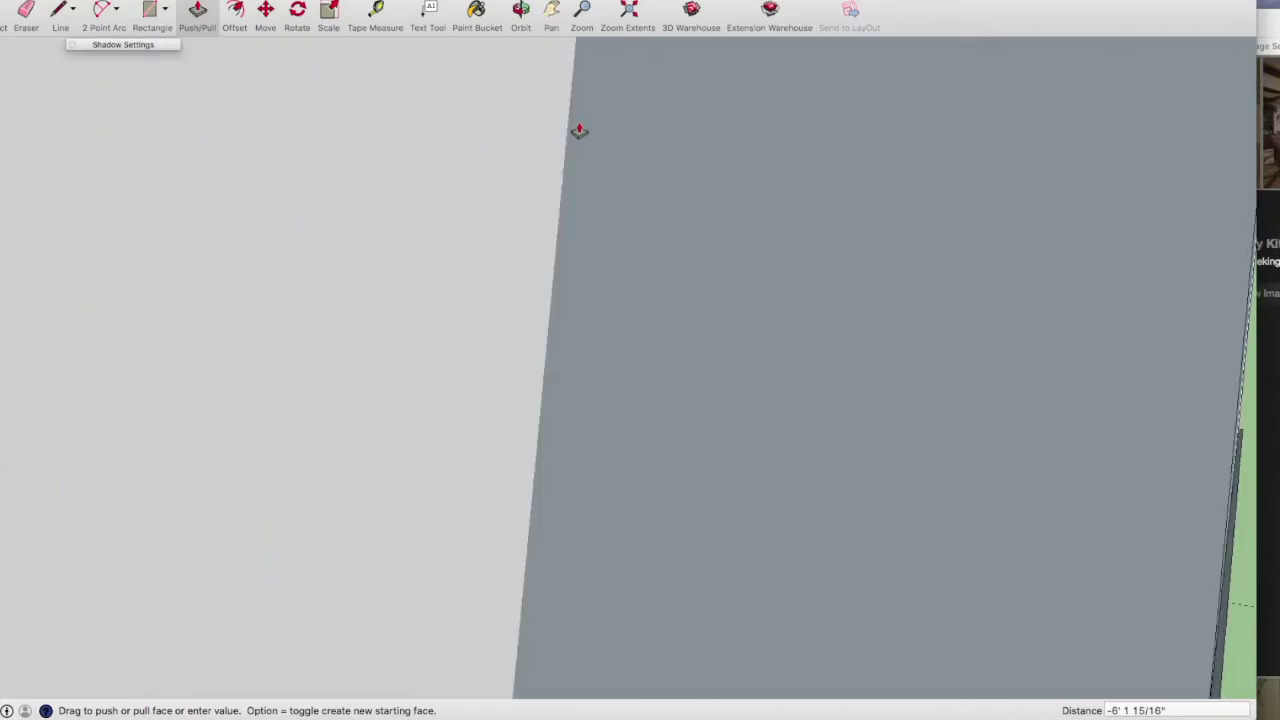
{"action": "scroll", "coordinate": [579, 131], "scroll_direction": "up", "scroll_amount": 2}
{"action": "scroll", "coordinate": [580, 131], "scroll_direction": "up", "scroll_amount": 2}
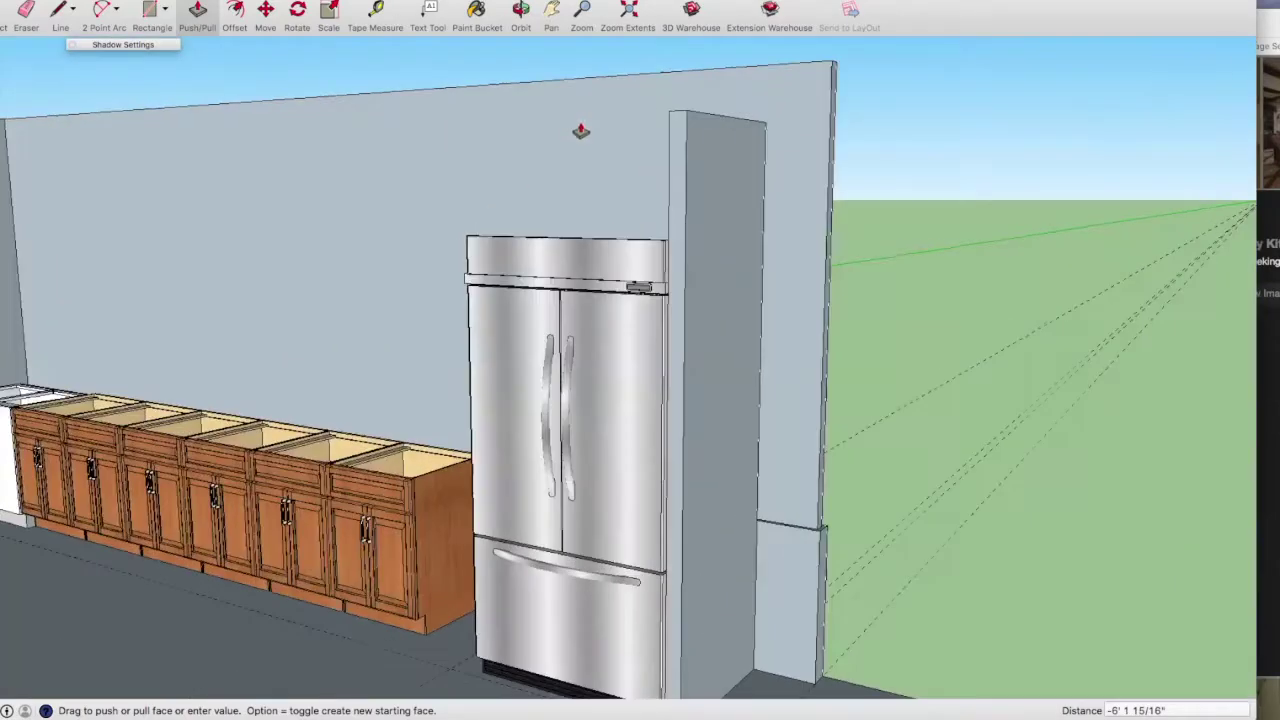
{"action": "left_click", "coordinate": [826, 68]}
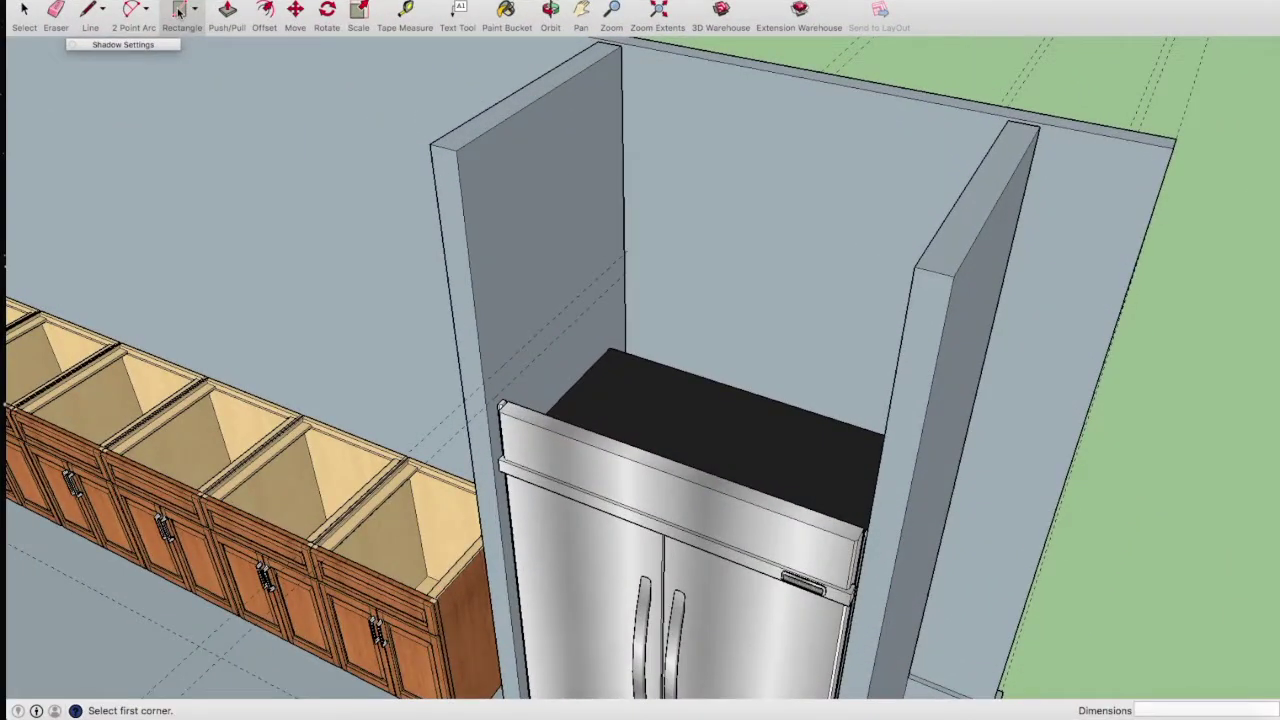
- Draw a thin 3" strip on the panel's inner face and extrude it across to the fridge top
{"action": "key", "text": "XF86AudioRaiseVolume"}
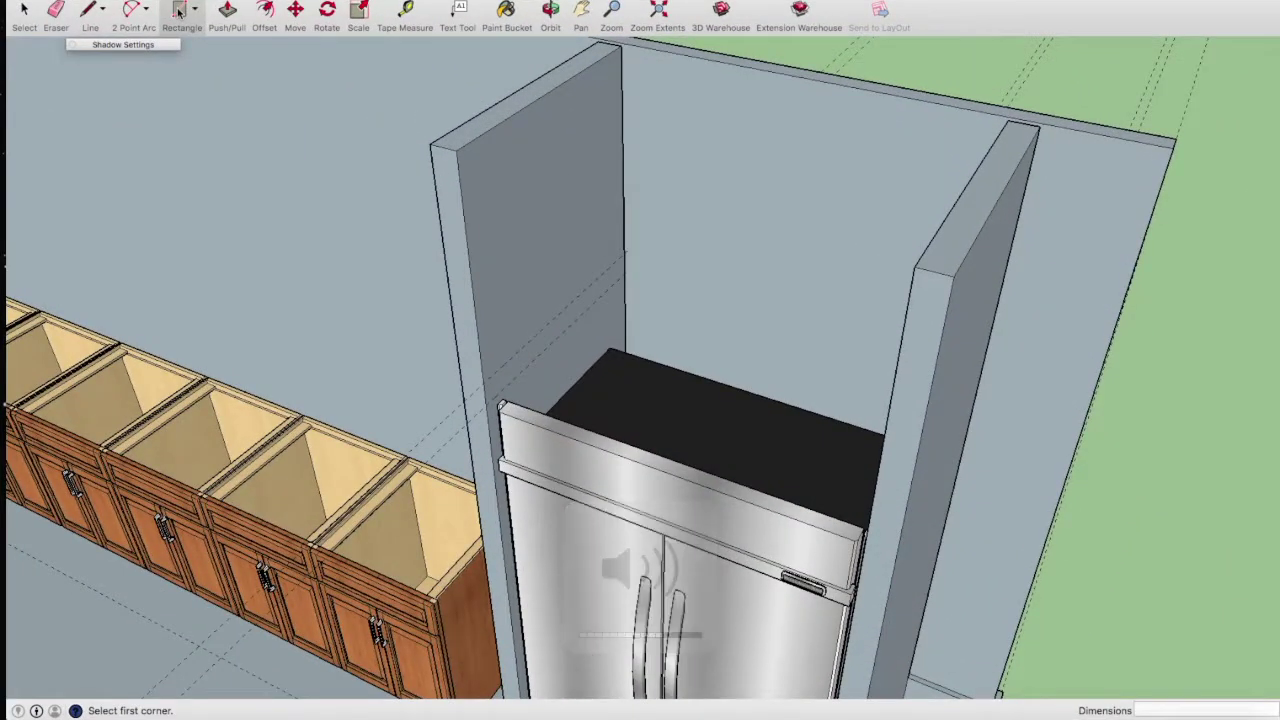
{"action": "left_click", "coordinate": [490, 381]}
{"action": "left_click", "coordinate": [620, 263]}
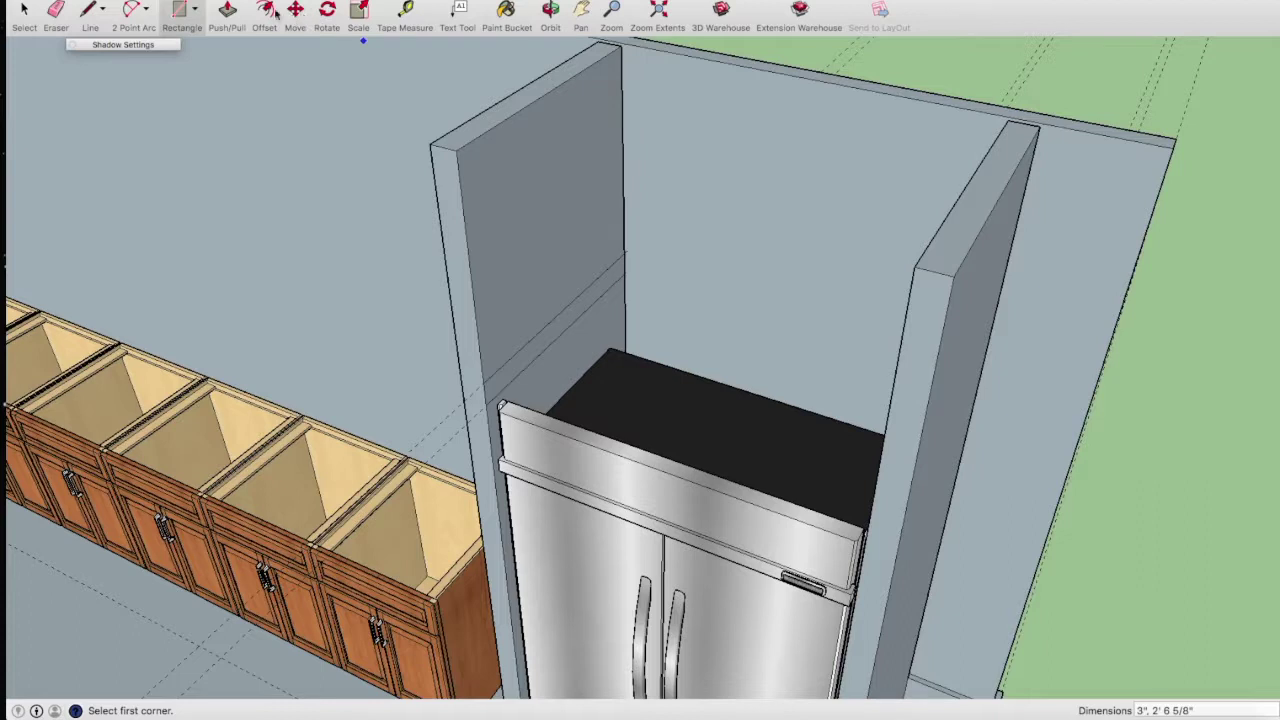
{"action": "key", "text": "p"}
{"action": "left_click", "coordinate": [525, 364]}
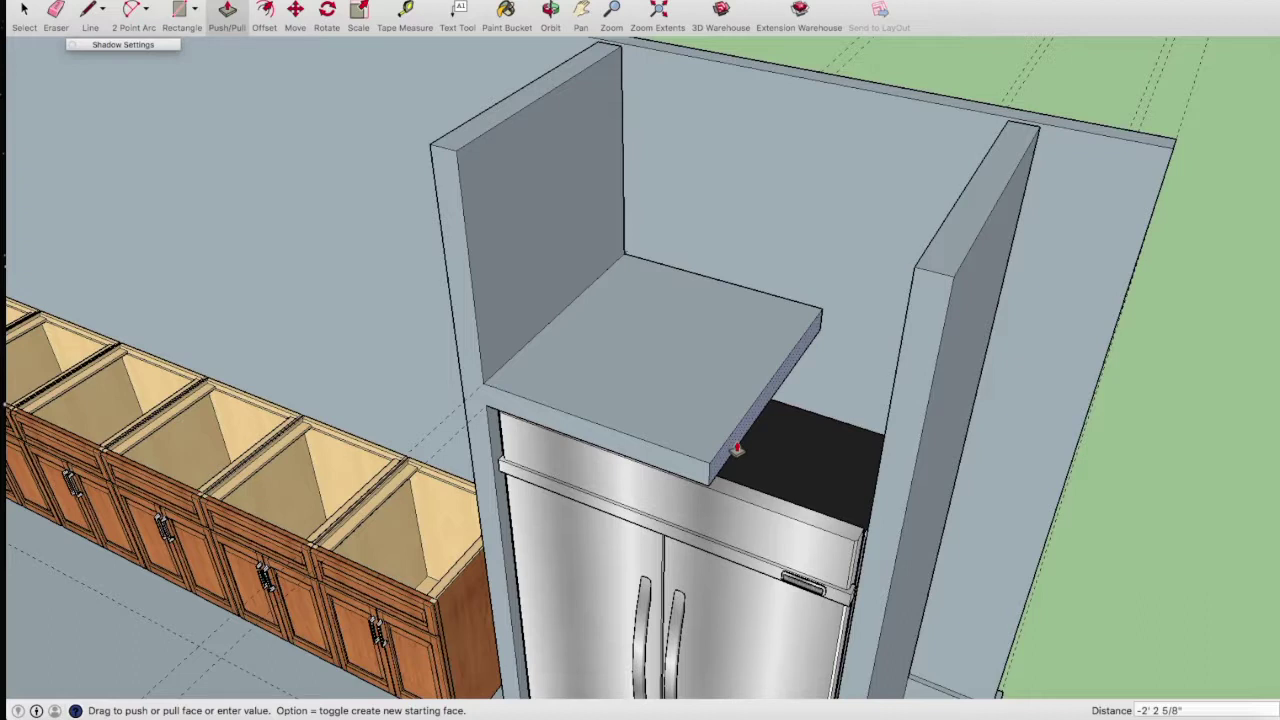
{"action": "left_click", "coordinate": [869, 530]}
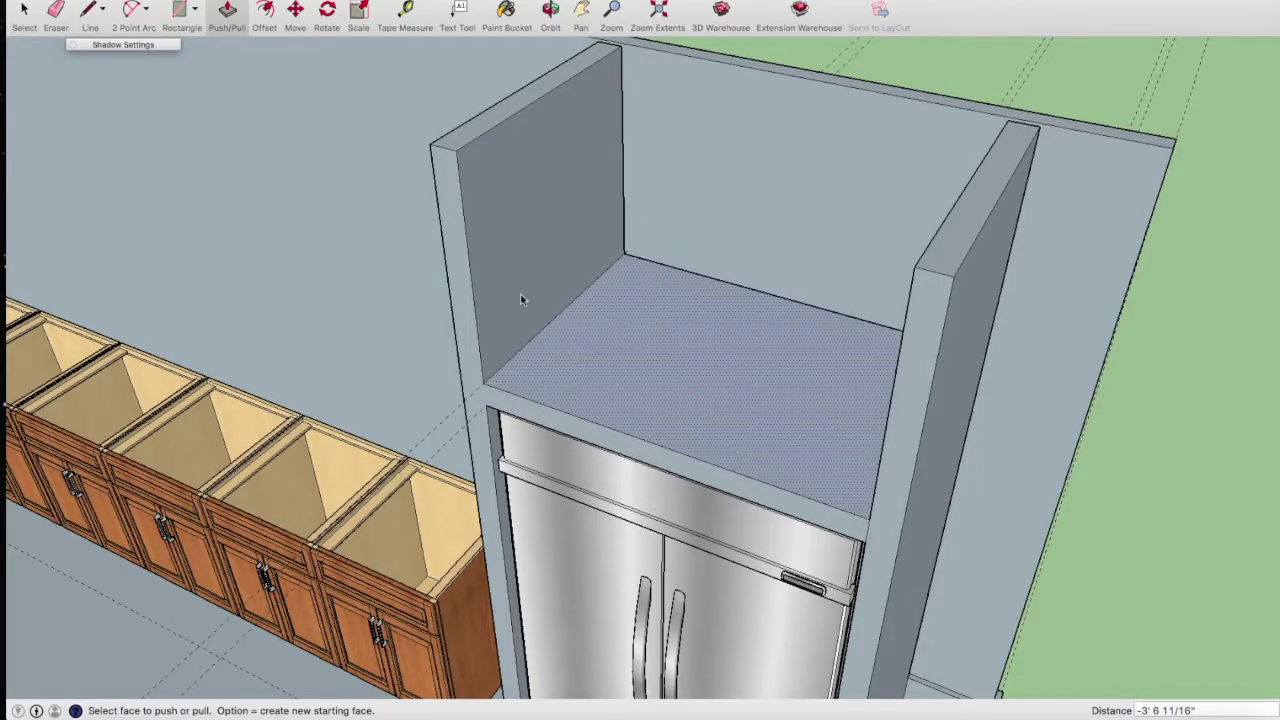
{"action": "left_click", "coordinate": [551, 12]}
{"action": "mouse_move", "coordinate": [640, 366]}
{"action": "left_mouse_down"}
{"action": "mouse_move", "coordinate": [523, 134]}
{"action": "mouse_move", "coordinate": [534, 176]}
{"action": "left_mouse_up"}
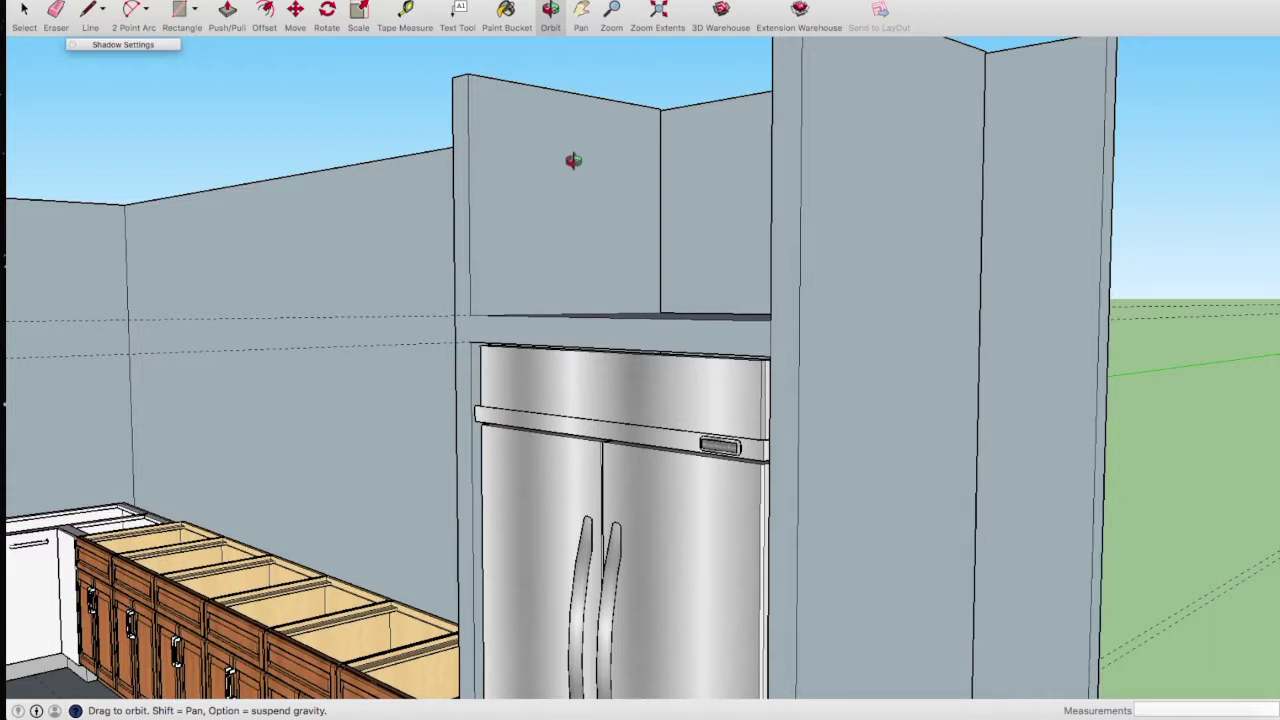
- Erase the dashed guide lines across the wall beside the fridge enclosure
{"action": "left_click_drag", "start_coordinate": [586, 163], "coordinate": [401, 232]}
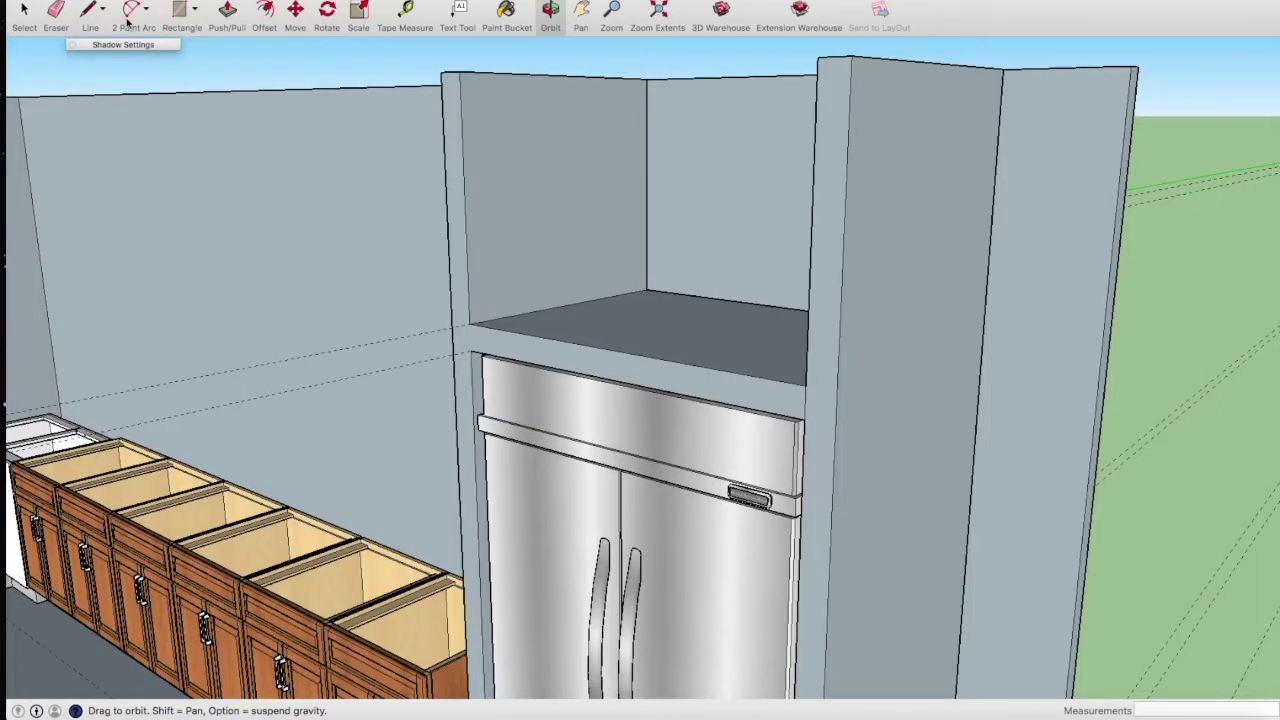
{"action": "left_click", "coordinate": [52, 12]}
{"action": "left_click_drag", "start_coordinate": [417, 330], "coordinate": [411, 375]}
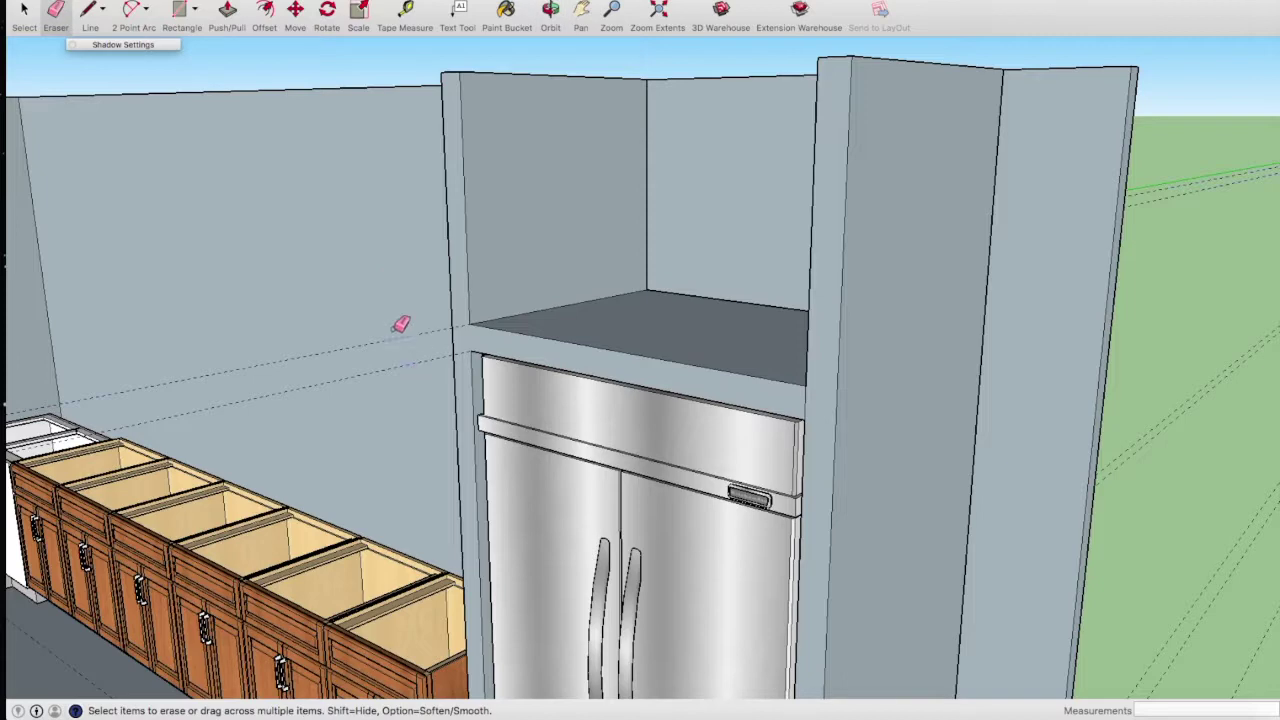
{"action": "left_click", "coordinate": [580, 12]}
{"action": "left_click", "coordinate": [551, 12]}
{"action": "mouse_move", "coordinate": [446, 186]}
{"action": "left_mouse_down"}
{"action": "mouse_move", "coordinate": [331, 279]}
{"action": "mouse_move", "coordinate": [299, 275]}
{"action": "mouse_move", "coordinate": [350, 314]}
{"action": "mouse_move", "coordinate": [480, 270]}
{"action": "mouse_move", "coordinate": [440, 277]}
{"action": "mouse_move", "coordinate": [594, 297]}
{"action": "left_mouse_up"}
{"action": "scroll", "coordinate": [594, 290], "scroll_direction": "up", "scroll_amount": 2}
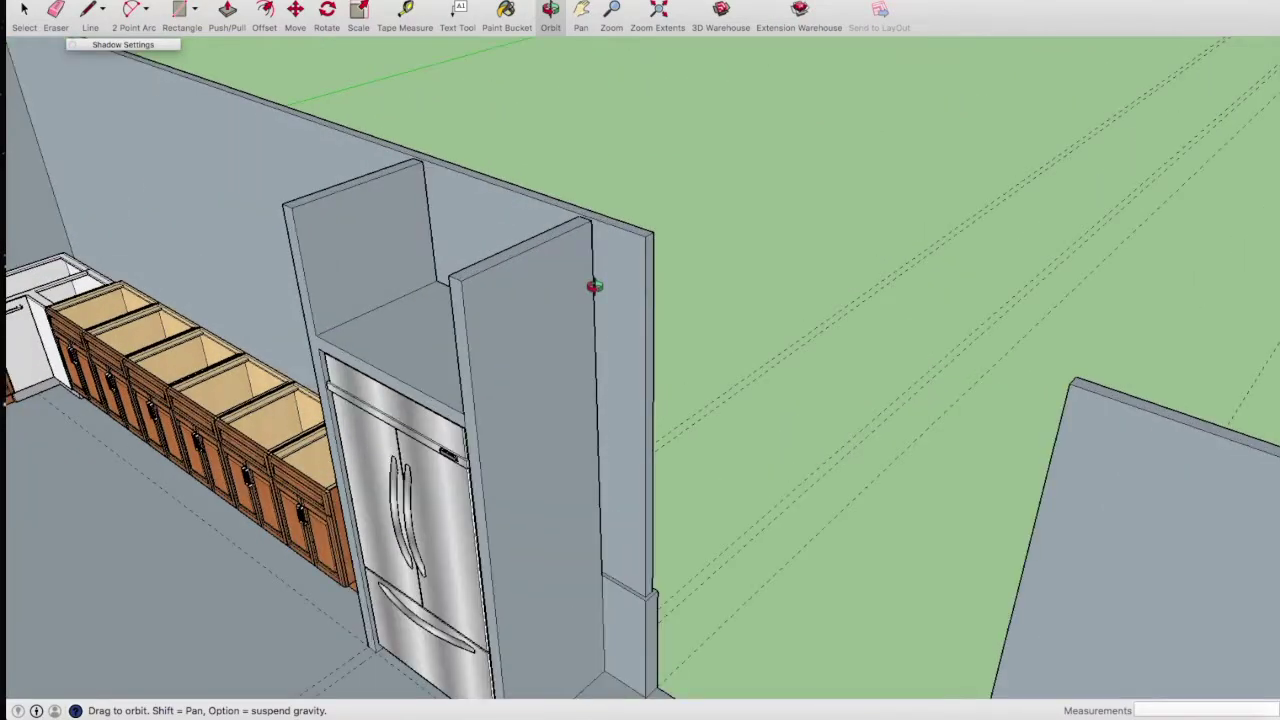
{"action": "scroll", "coordinate": [582, 260], "scroll_direction": "up", "scroll_amount": 2}
- Push the wall's exposed end face back flush with the enclosure's side panel
{"action": "left_click", "coordinate": [227, 12]}
{"action": "scroll", "coordinate": [677, 328], "scroll_direction": "up", "scroll_amount": 2}
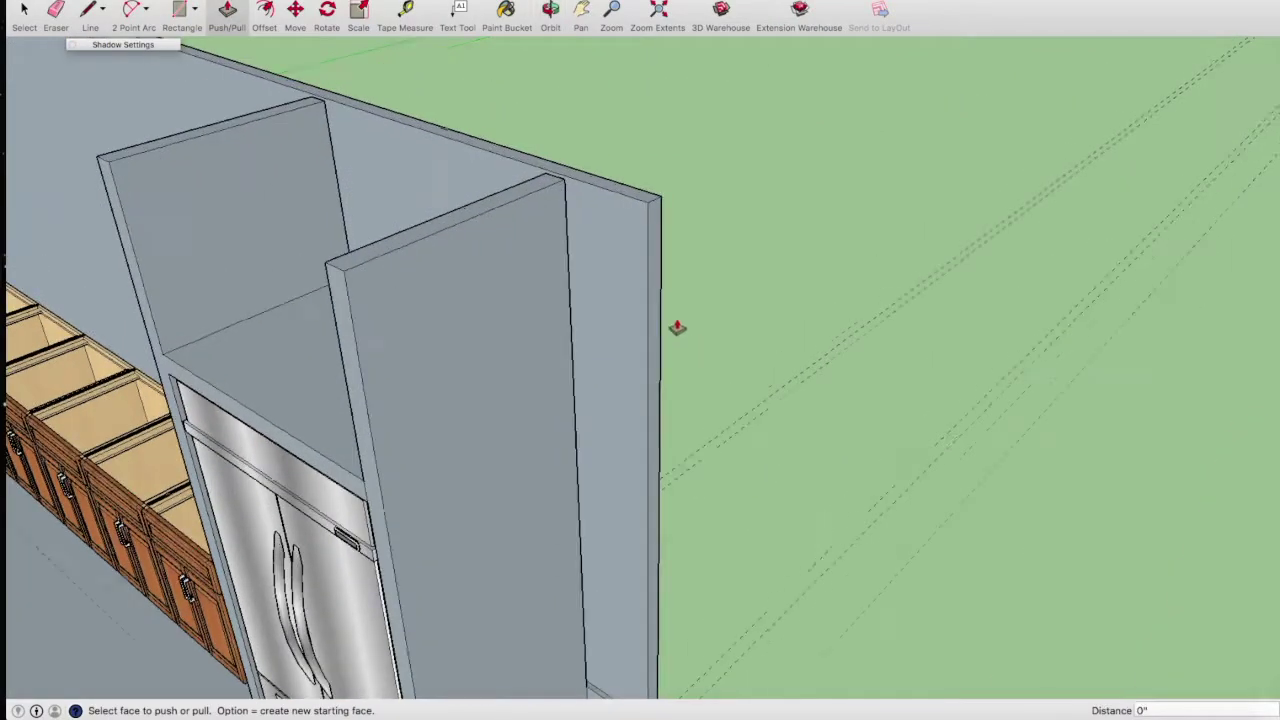
{"action": "left_click", "coordinate": [656, 322]}
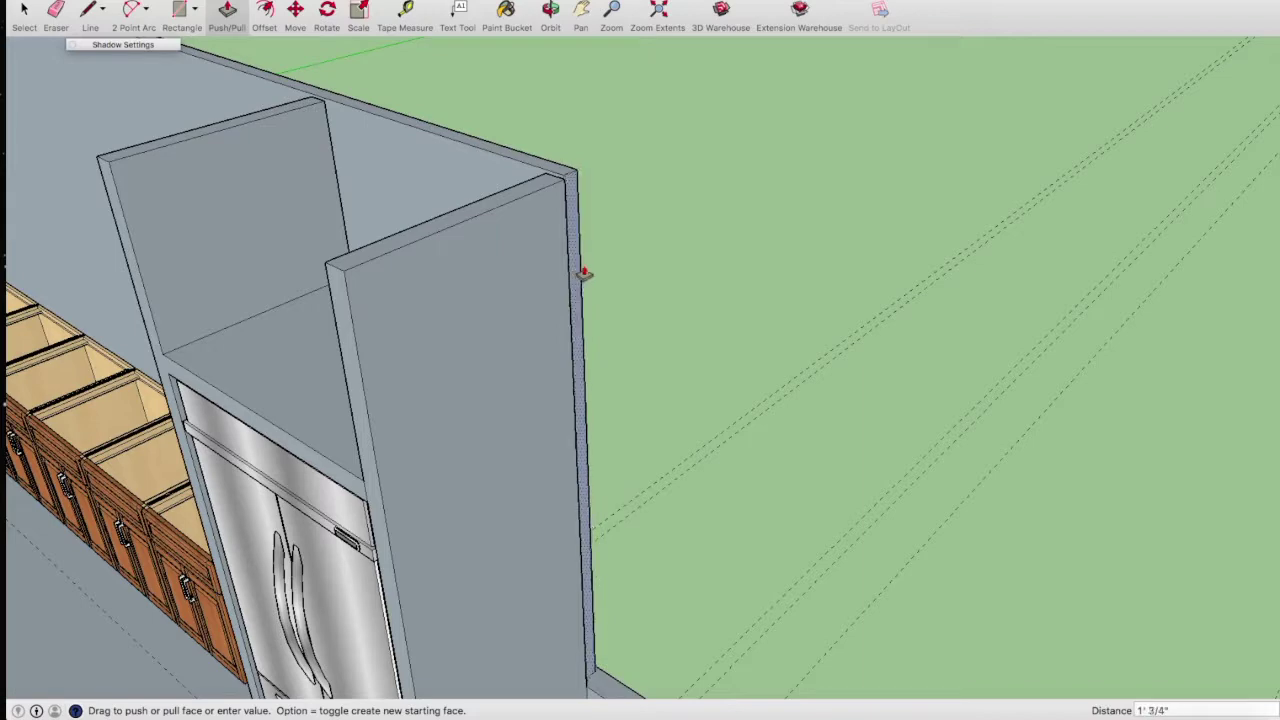
{"action": "left_click", "coordinate": [596, 287]}
{"action": "scroll", "coordinate": [608, 287], "scroll_direction": "down", "scroll_amount": 1}
{"action": "scroll", "coordinate": [663, 614], "scroll_direction": "down", "scroll_amount": 2}
{"action": "scroll", "coordinate": [646, 651], "scroll_direction": "up", "scroll_amount": 2}
{"action": "left_click", "coordinate": [646, 651]}
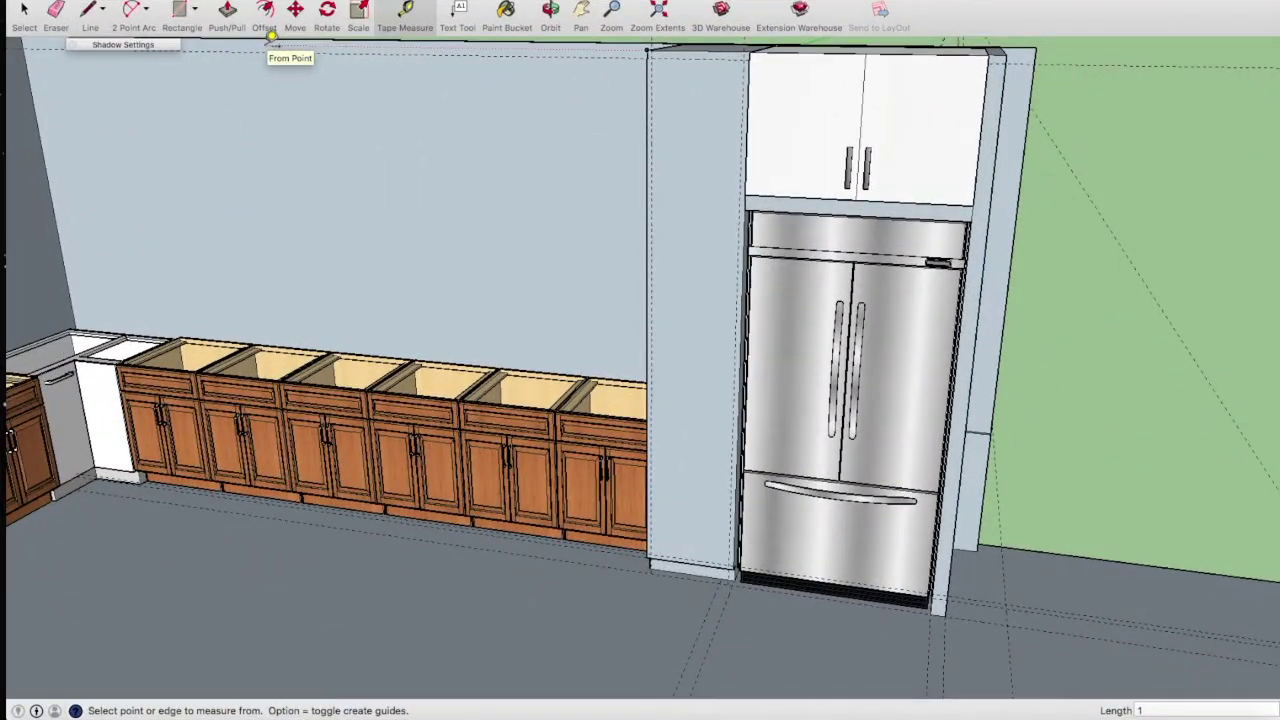
- Draw a rectangle from the top to the bottom corner of the tall panel
{"action": "left_click", "coordinate": [178, 12]}
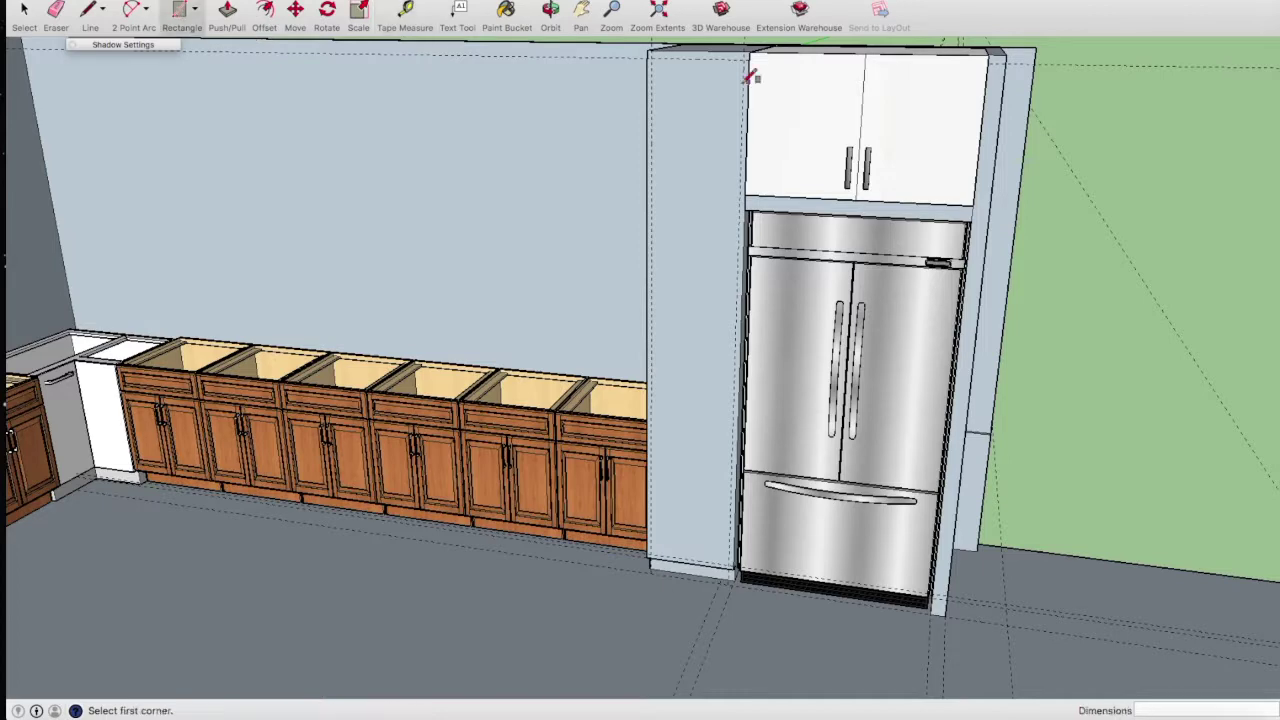
{"action": "left_click", "coordinate": [658, 51]}
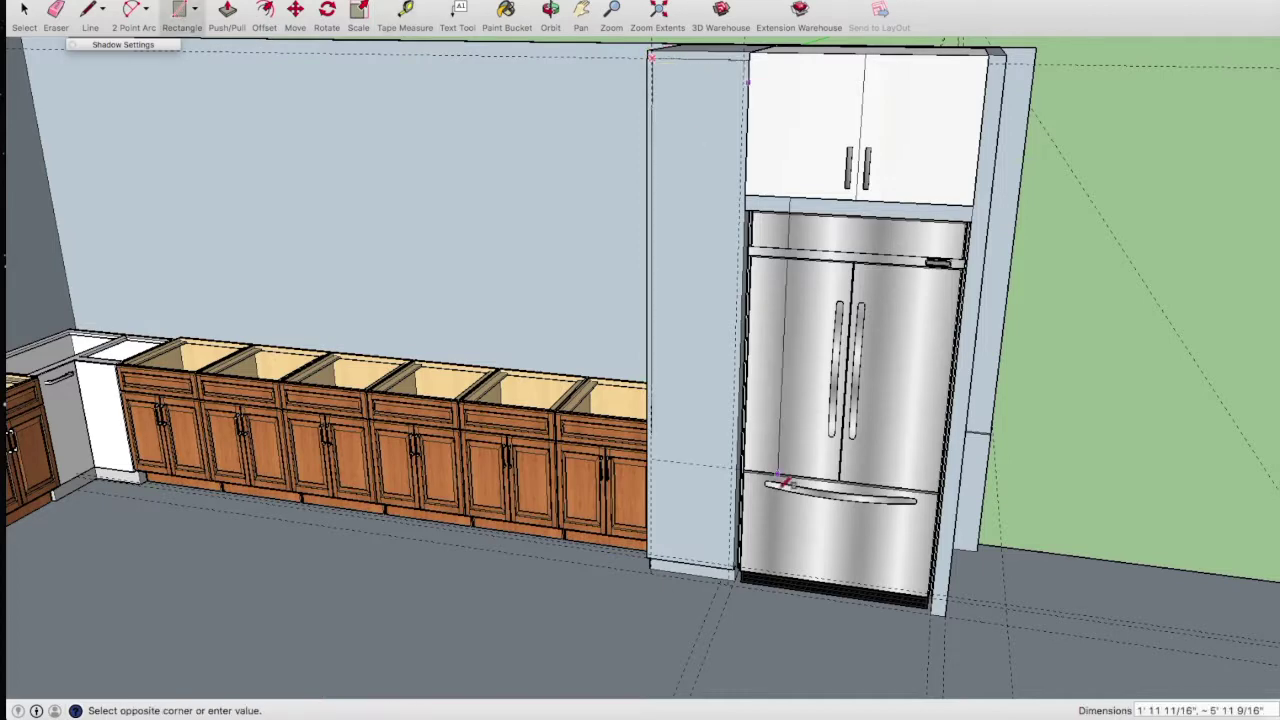
{"action": "scroll", "coordinate": [728, 562], "scroll_direction": "up", "scroll_amount": 2}
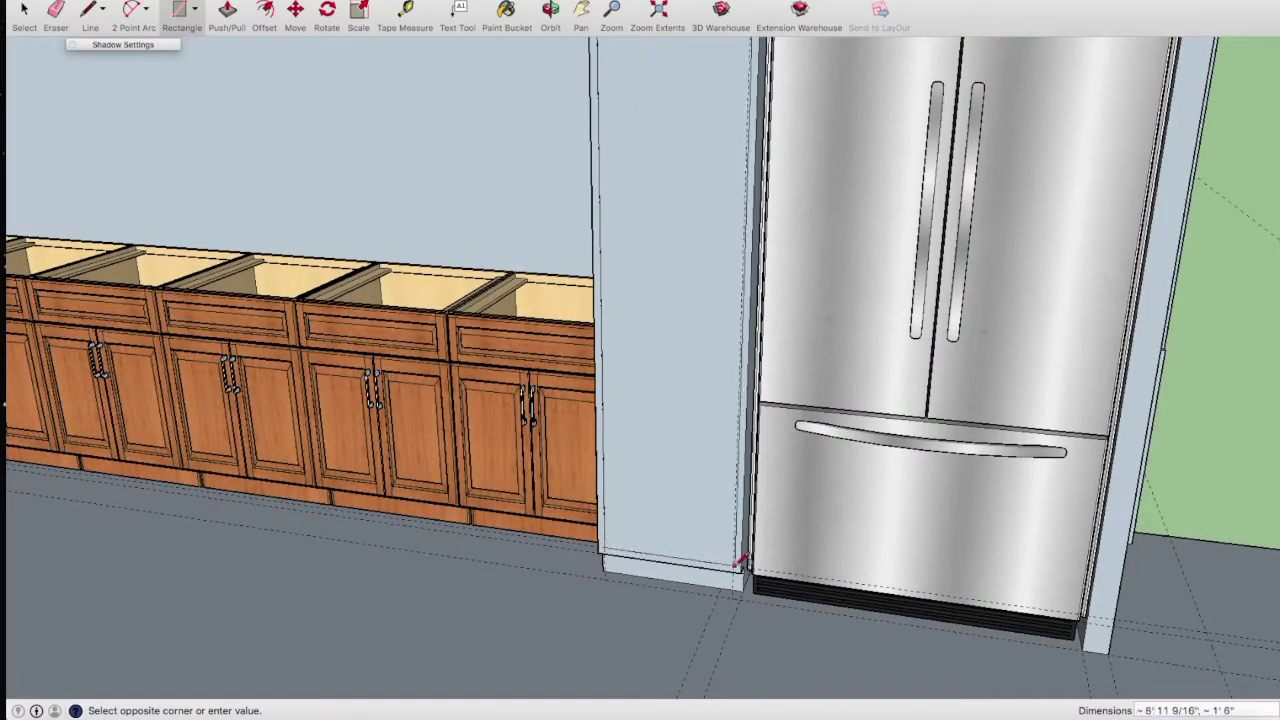
{"action": "scroll", "coordinate": [740, 562], "scroll_direction": "up", "scroll_amount": 3}
{"action": "scroll", "coordinate": [740, 562], "scroll_direction": "up", "scroll_amount": 2}
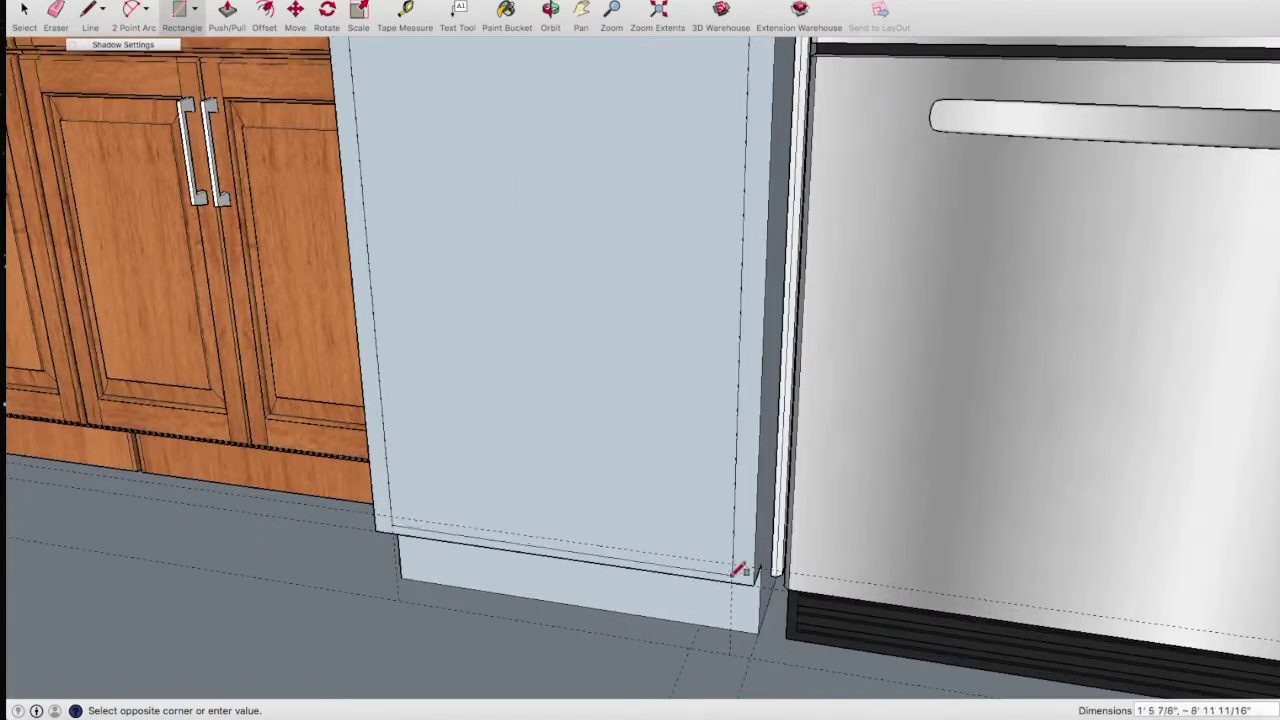
{"action": "scroll", "coordinate": [740, 560], "scroll_direction": "up", "scroll_amount": 2}
{"action": "left_click", "coordinate": [740, 556]}
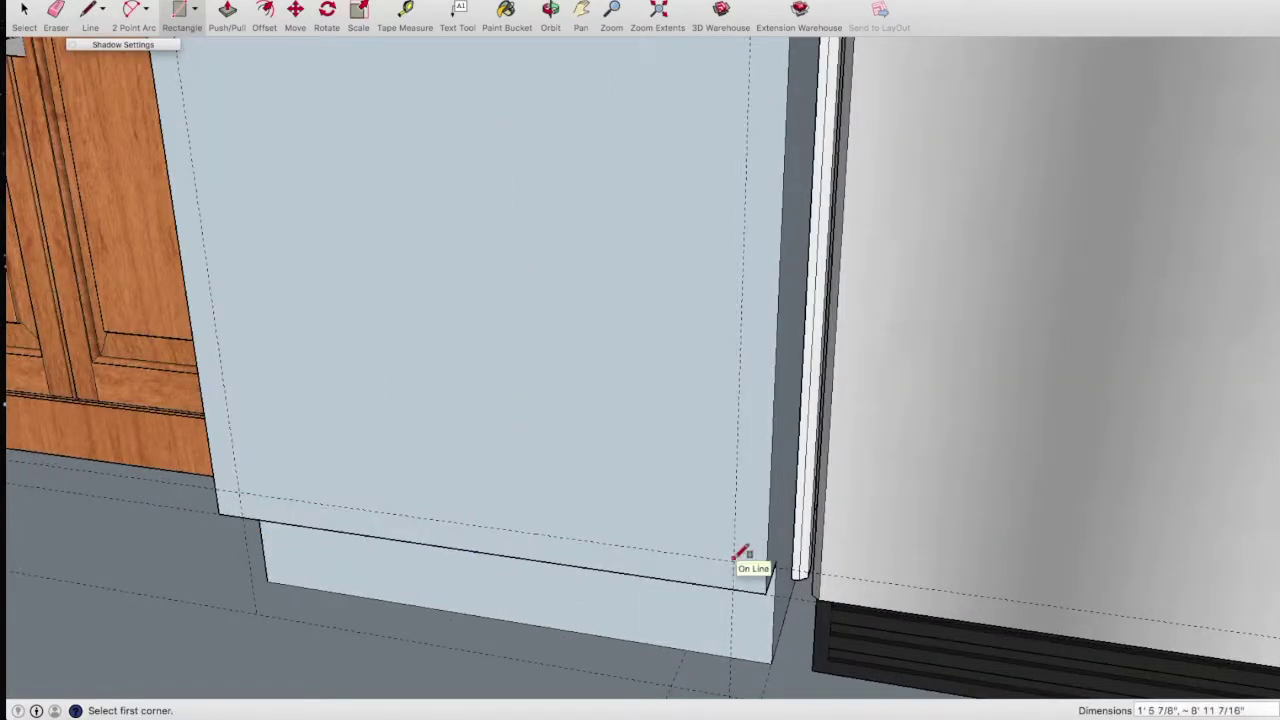
- Draw a second rectangle from the panel's lower corner up to the upper cabinet's corner
{"action": "left_click", "coordinate": [239, 492]}
{"action": "scroll", "coordinate": [241, 492], "scroll_direction": "down", "scroll_amount": 3}
{"action": "scroll", "coordinate": [241, 492], "scroll_direction": "down", "scroll_amount": 2}
{"action": "scroll", "coordinate": [245, 450], "scroll_direction": "down", "scroll_amount": 2}
{"action": "mouse_move", "coordinate": [243, 400]}
{"action": "middle_mouse_down"}
{"action": "mouse_move", "coordinate": [237, 191]}
{"action": "mouse_move", "coordinate": [214, 263]}
{"action": "middle_mouse_up"}
{"action": "scroll", "coordinate": [205, 180], "scroll_direction": "up", "scroll_amount": 2}
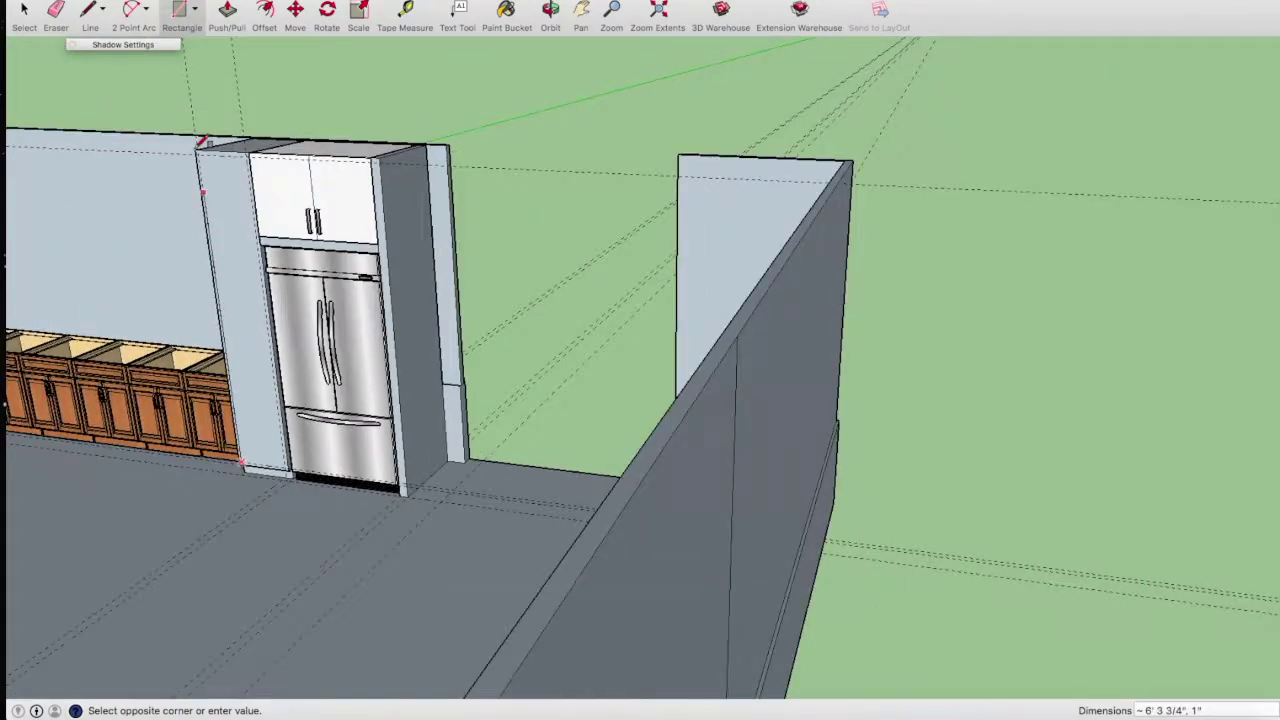
{"action": "middle_click_drag", "start_coordinate": [201, 141], "coordinate": [210, 200]}
{"action": "scroll", "coordinate": [300, 155], "scroll_direction": "up", "scroll_amount": 3}
{"action": "scroll", "coordinate": [305, 152], "scroll_direction": "up", "scroll_amount": 2}
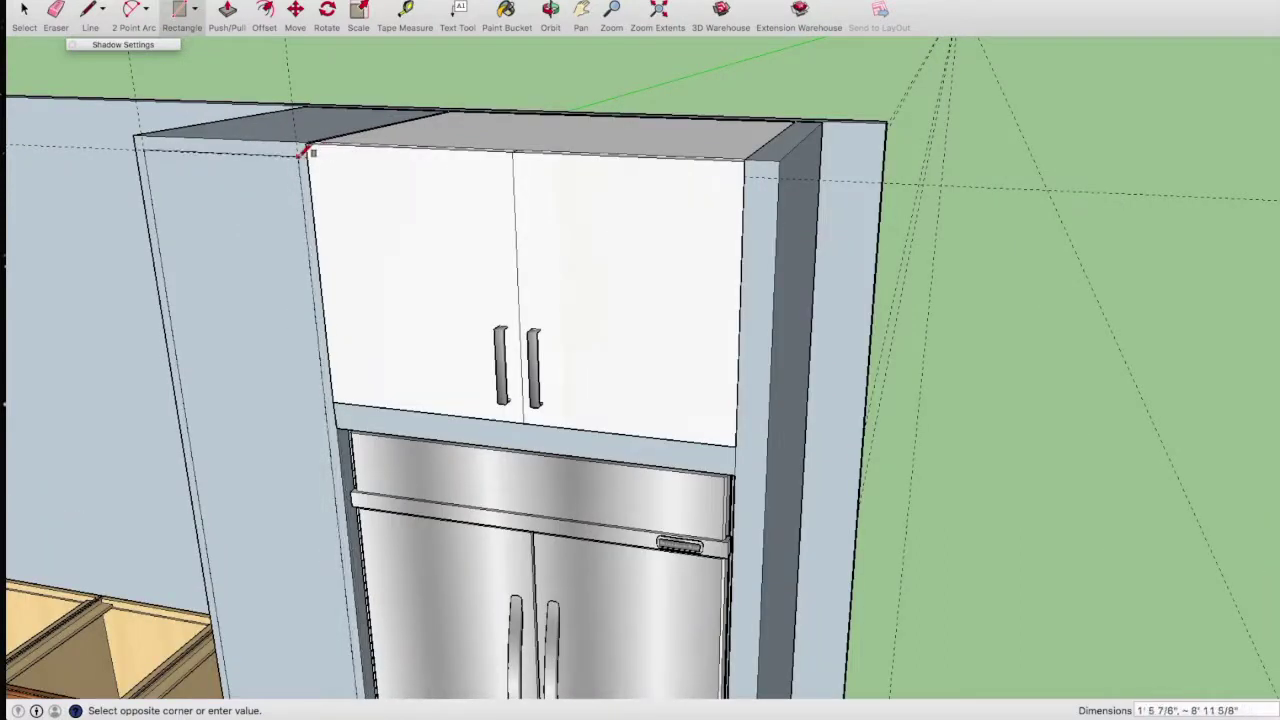
{"action": "left_click", "coordinate": [307, 155]}
- Orbit around to inspect the kitchen base cabinets from above
{"action": "key", "text": "e"}
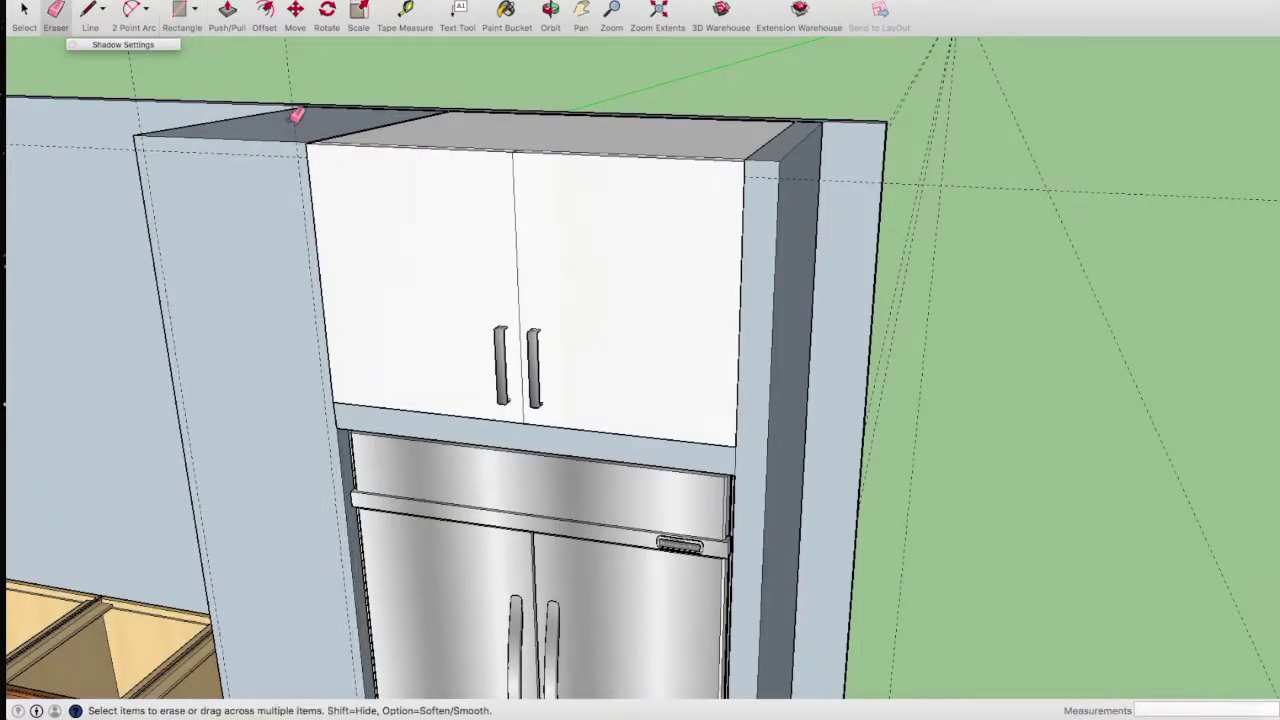
{"action": "scroll", "coordinate": [210, 157], "scroll_direction": "up", "scroll_amount": 2}
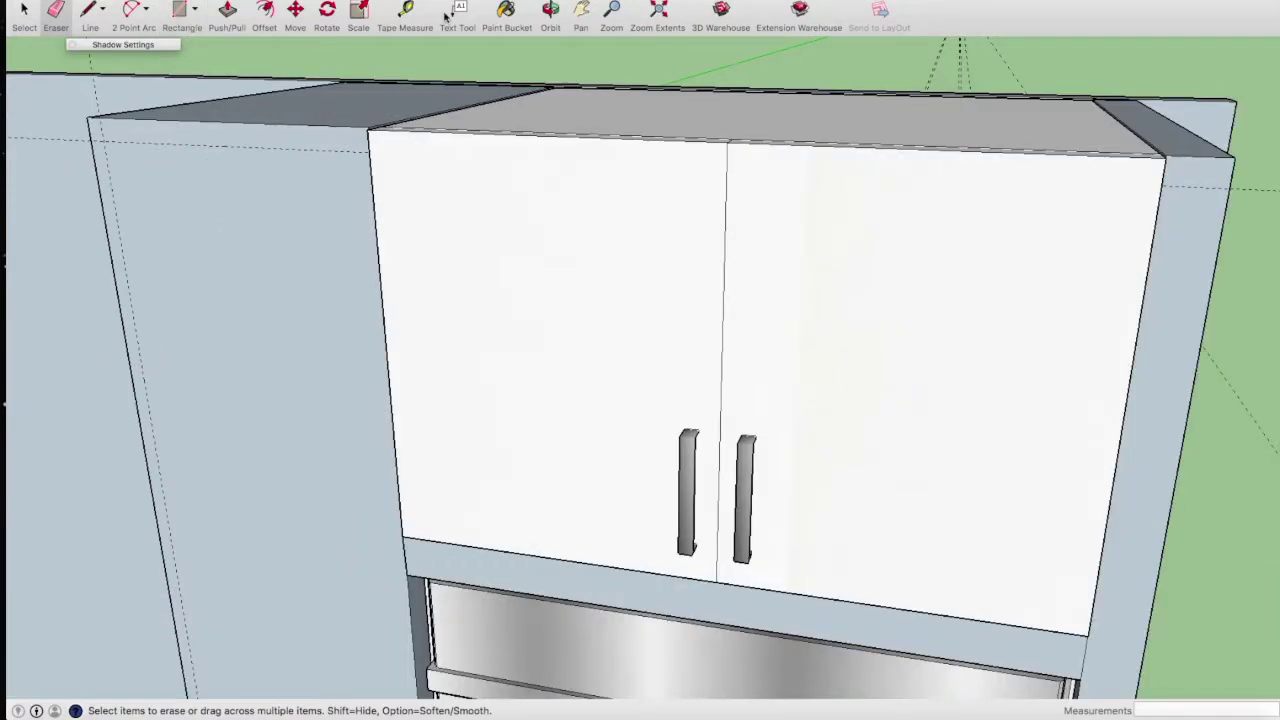
{"action": "left_click", "coordinate": [560, 15]}
{"action": "mouse_move", "coordinate": [477, 194]}
{"action": "left_mouse_down"}
{"action": "mouse_move", "coordinate": [316, 189]}
{"action": "mouse_move", "coordinate": [297, 223]}
{"action": "mouse_move", "coordinate": [580, 223]}
{"action": "left_mouse_up"}
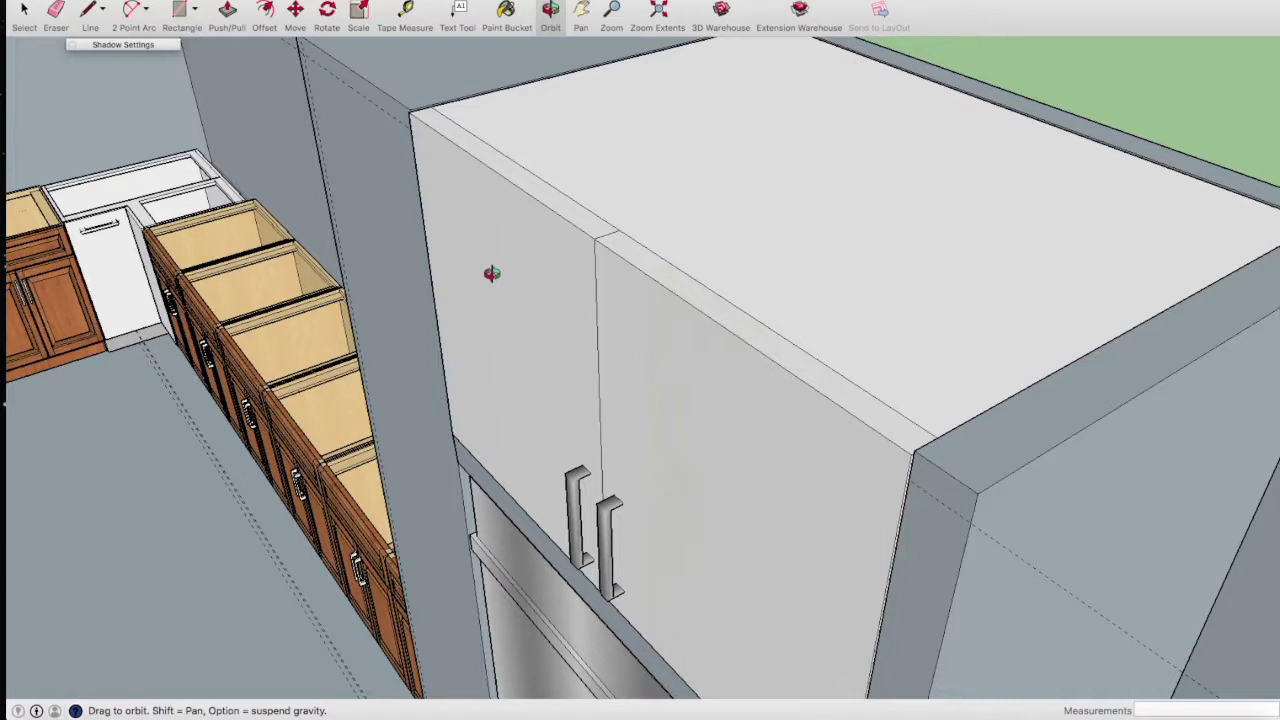
{"action": "mouse_move", "coordinate": [492, 273]}
{"action": "left_mouse_down"}
{"action": "mouse_move", "coordinate": [386, 194]}
{"action": "mouse_move", "coordinate": [504, 262]}
{"action": "mouse_move", "coordinate": [349, 211]}
{"action": "mouse_move", "coordinate": [378, 222]}
{"action": "mouse_move", "coordinate": [607, 189]}
{"action": "left_mouse_up"}
- Add a tape-measure guide across the tall panel and rotate the glass-door wall cabinet 90°
{"action": "left_click", "coordinate": [396, 10]}
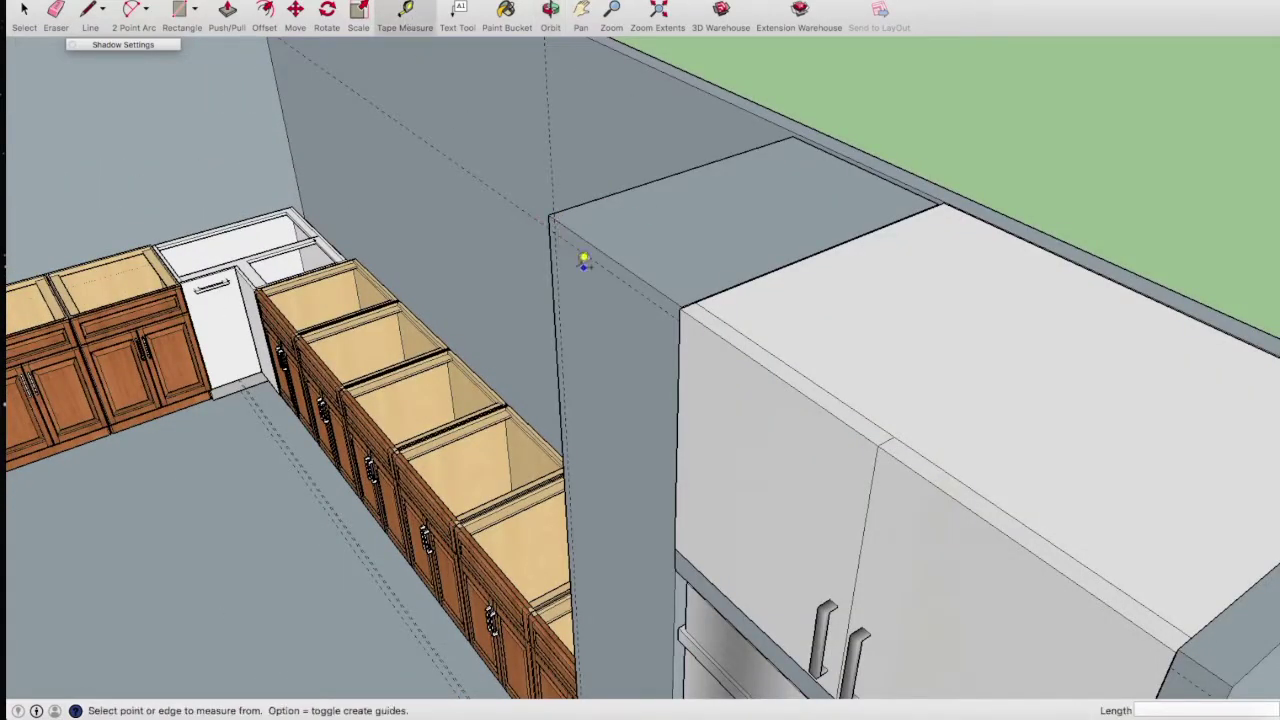
{"action": "left_click", "coordinate": [558, 251]}
{"action": "scroll", "coordinate": [640, 320], "scroll_direction": "up", "scroll_amount": 2}
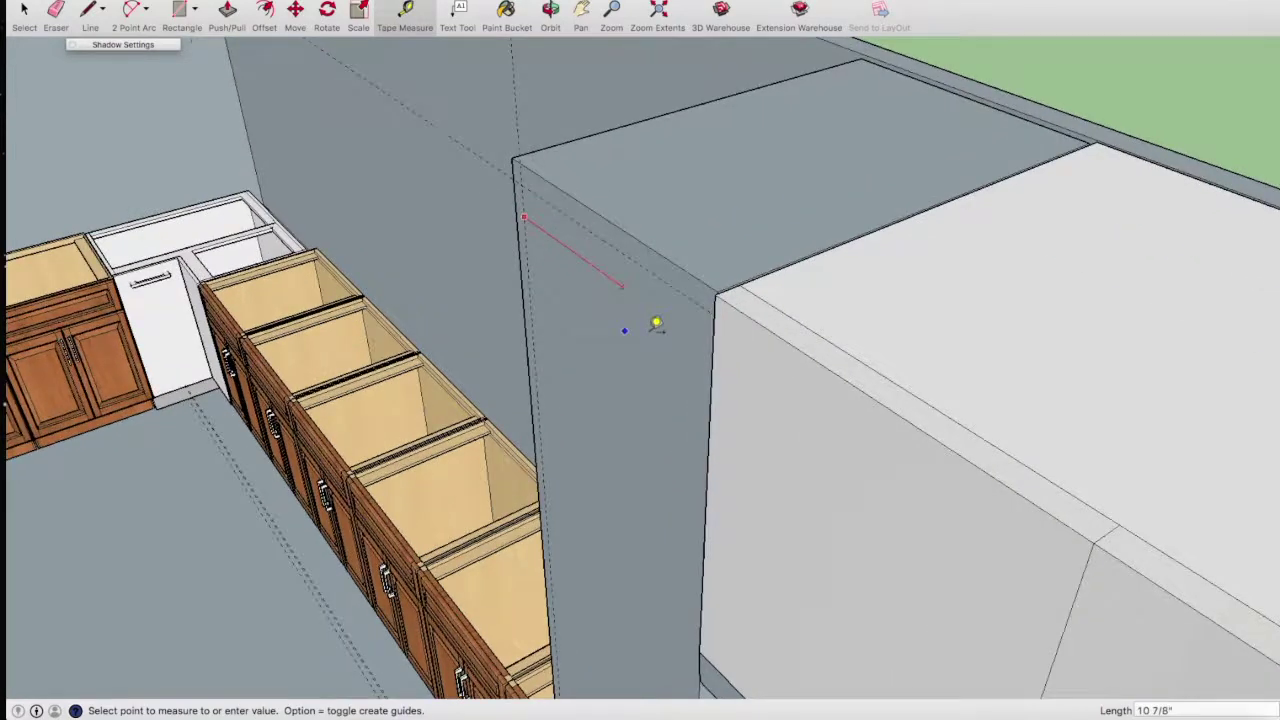
{"action": "scroll", "coordinate": [700, 325], "scroll_direction": "up", "scroll_amount": 2}
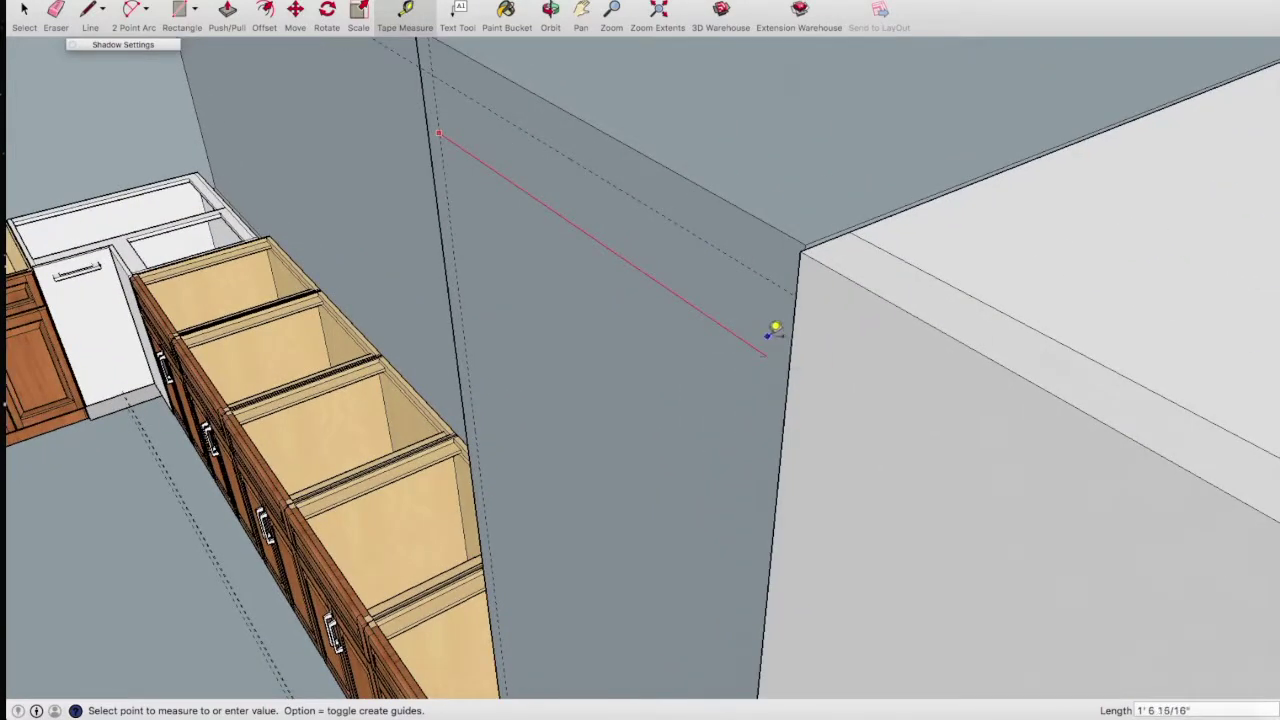
{"action": "left_click", "coordinate": [774, 328]}
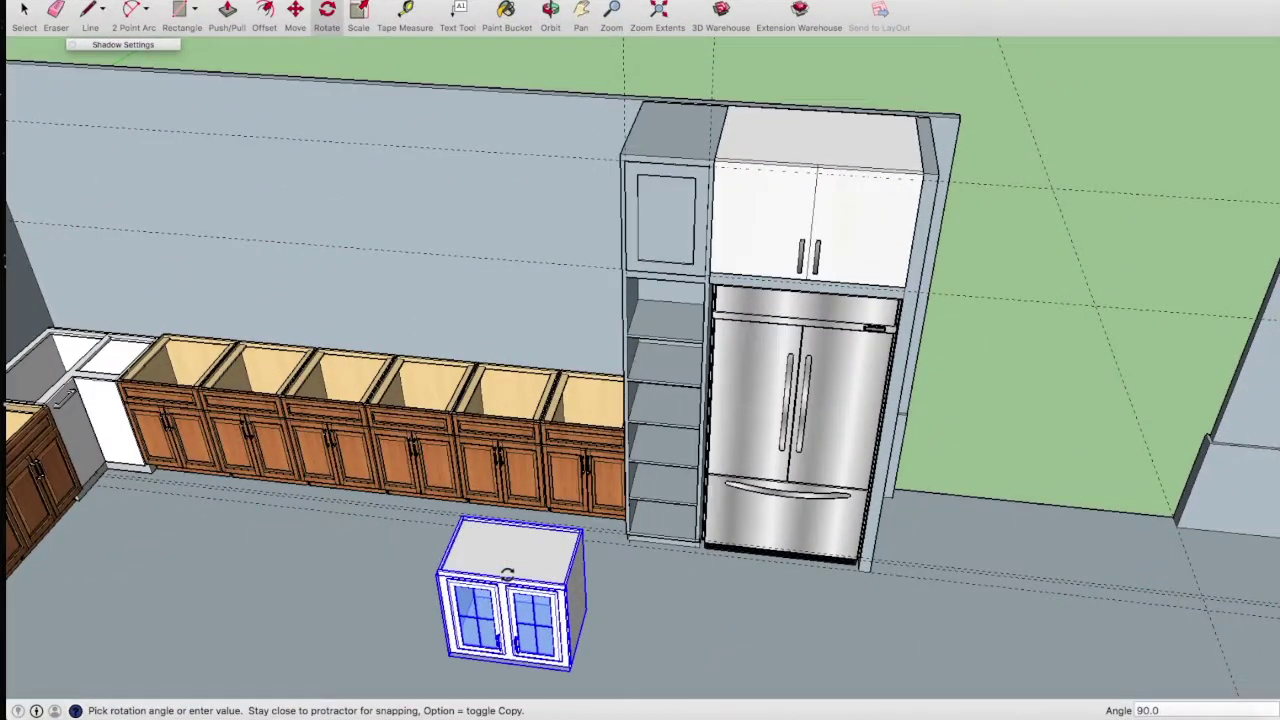
{"action": "left_click", "coordinate": [507, 574]}
- Lift the glass-door cabinet up onto the wall
{"action": "left_click", "coordinate": [300, 12]}
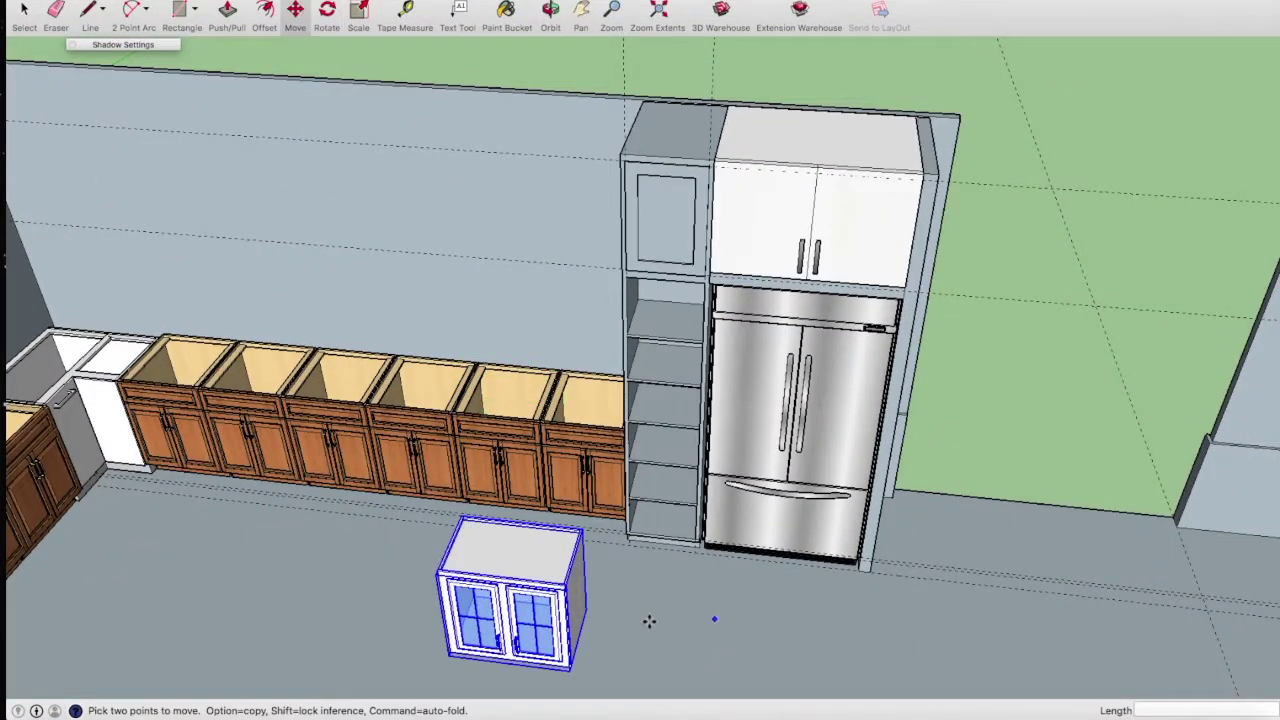
{"action": "left_click", "coordinate": [588, 612]}
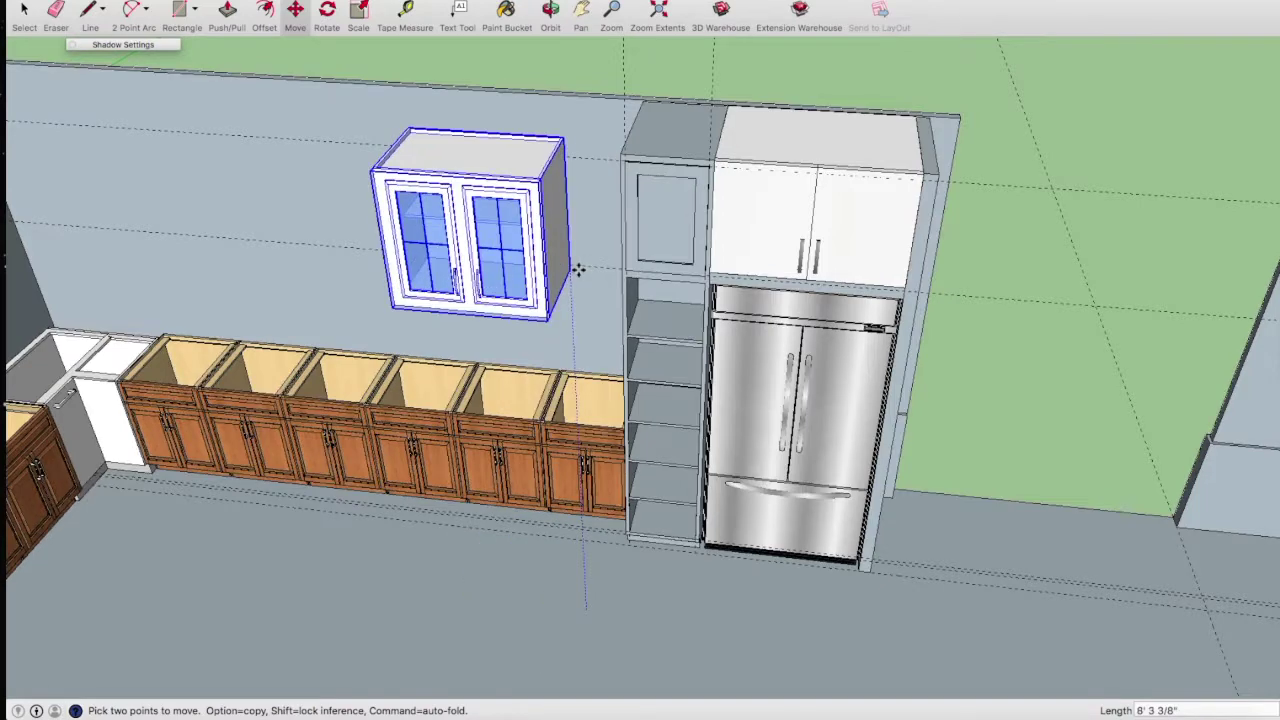
{"action": "left_click", "coordinate": [600, 272]}
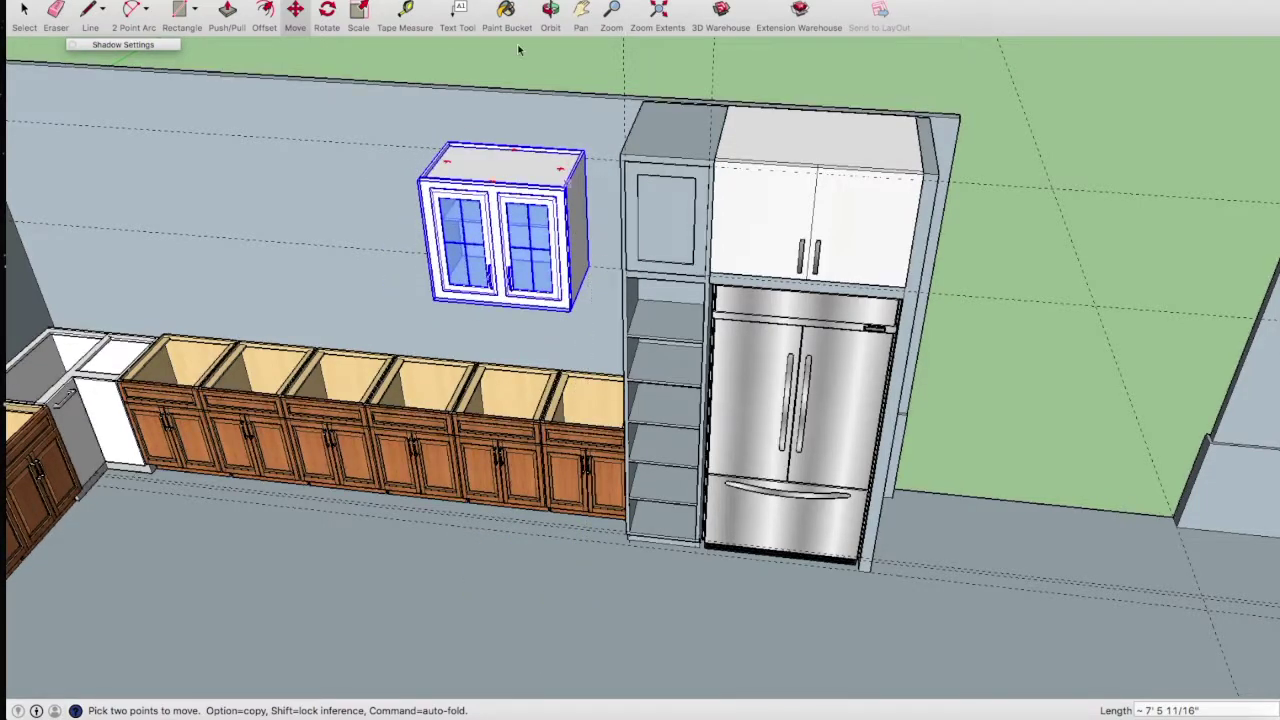
- Snap the wall cabinet's corner against the side of the tall shelving cabinet
{"action": "left_click", "coordinate": [551, 12]}
{"action": "left_click_drag", "start_coordinate": [640, 360], "coordinate": [560, 380]}
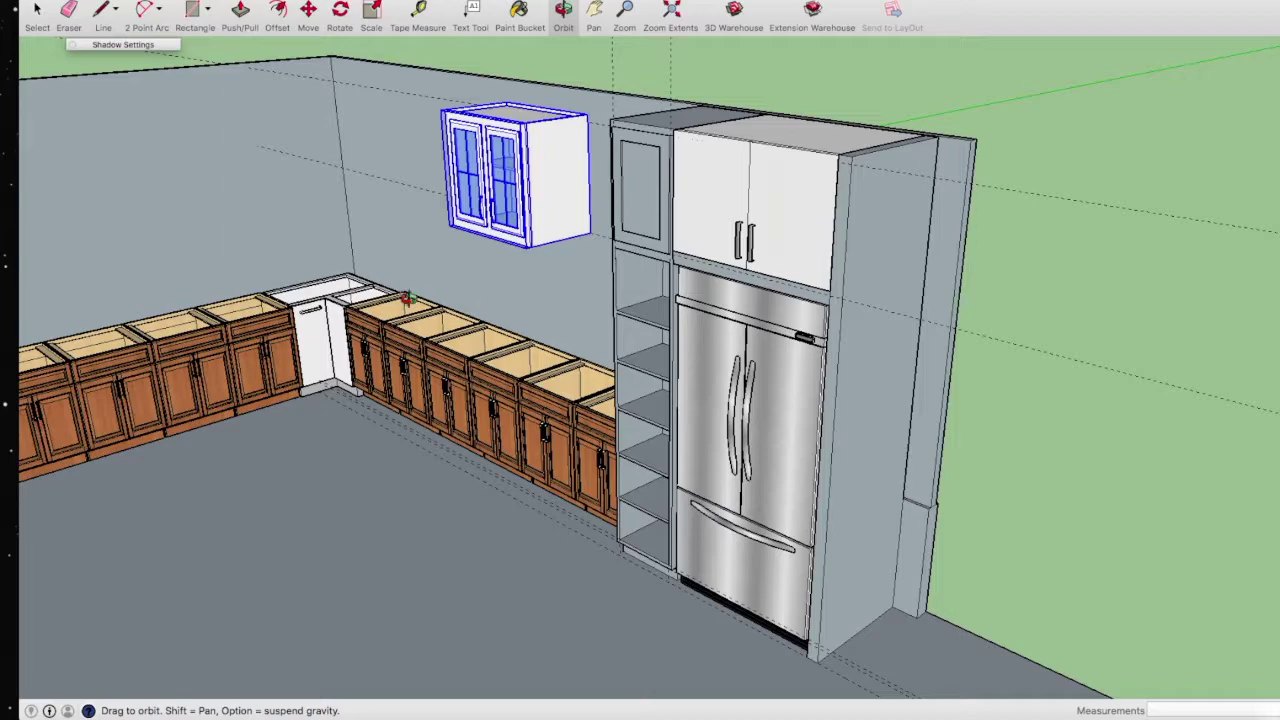
{"action": "mouse_move", "coordinate": [589, 121]}
{"action": "left_mouse_down"}
{"action": "mouse_move", "coordinate": [376, 219]}
{"action": "mouse_move", "coordinate": [971, 286]}
{"action": "left_mouse_up"}
{"action": "scroll", "coordinate": [665, 237], "scroll_direction": "up", "scroll_amount": 3}
{"action": "left_click_drag", "start_coordinate": [665, 237], "coordinate": [602, 203]}
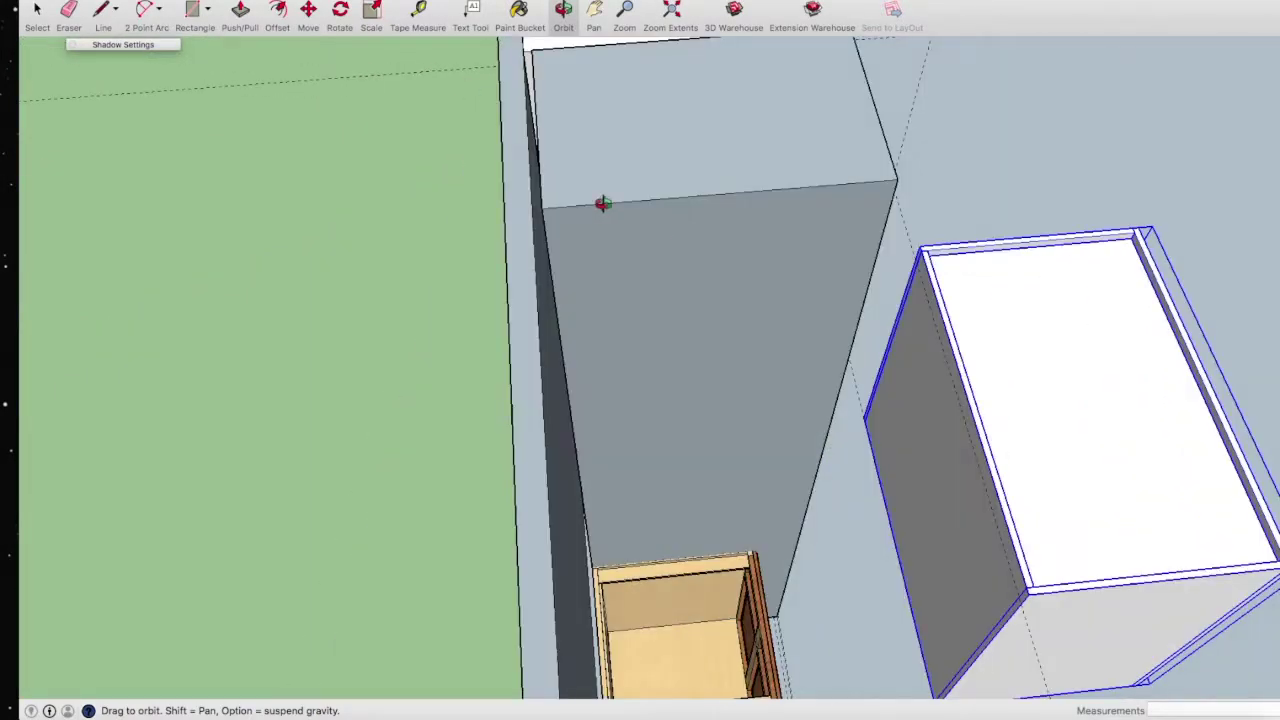
{"action": "left_click", "coordinate": [308, 12]}
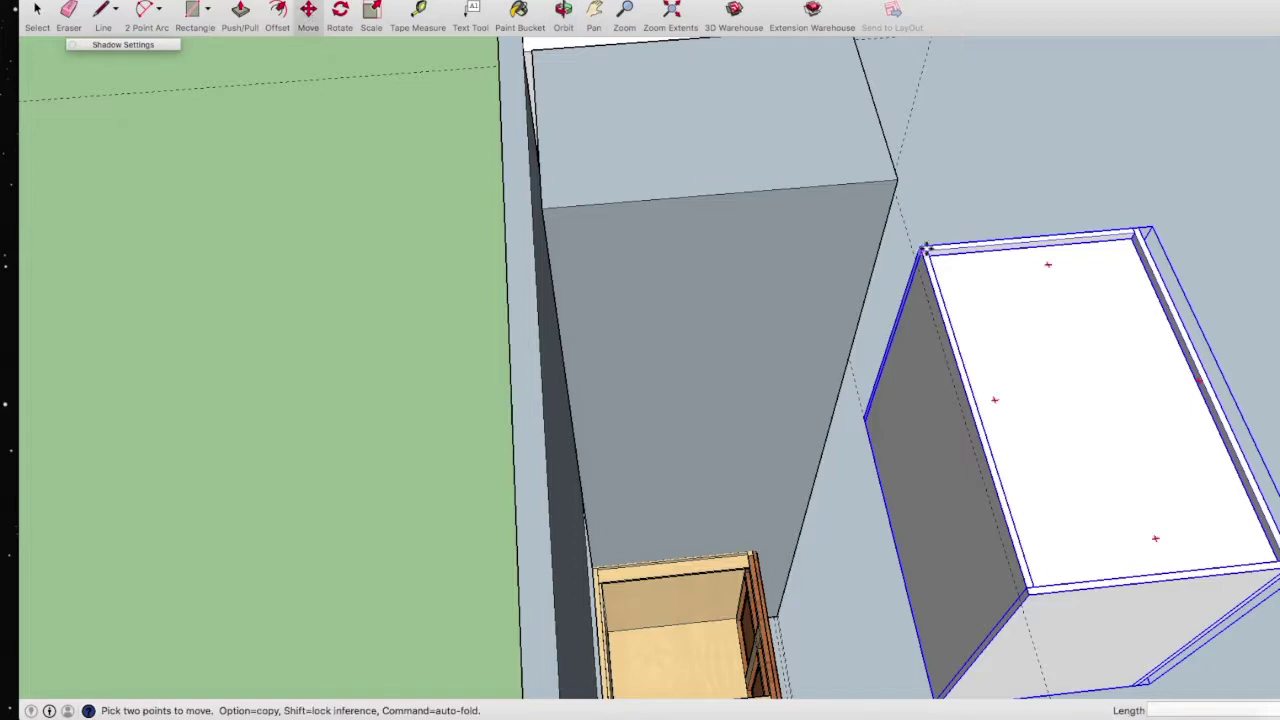
{"action": "left_click", "coordinate": [921, 247]}
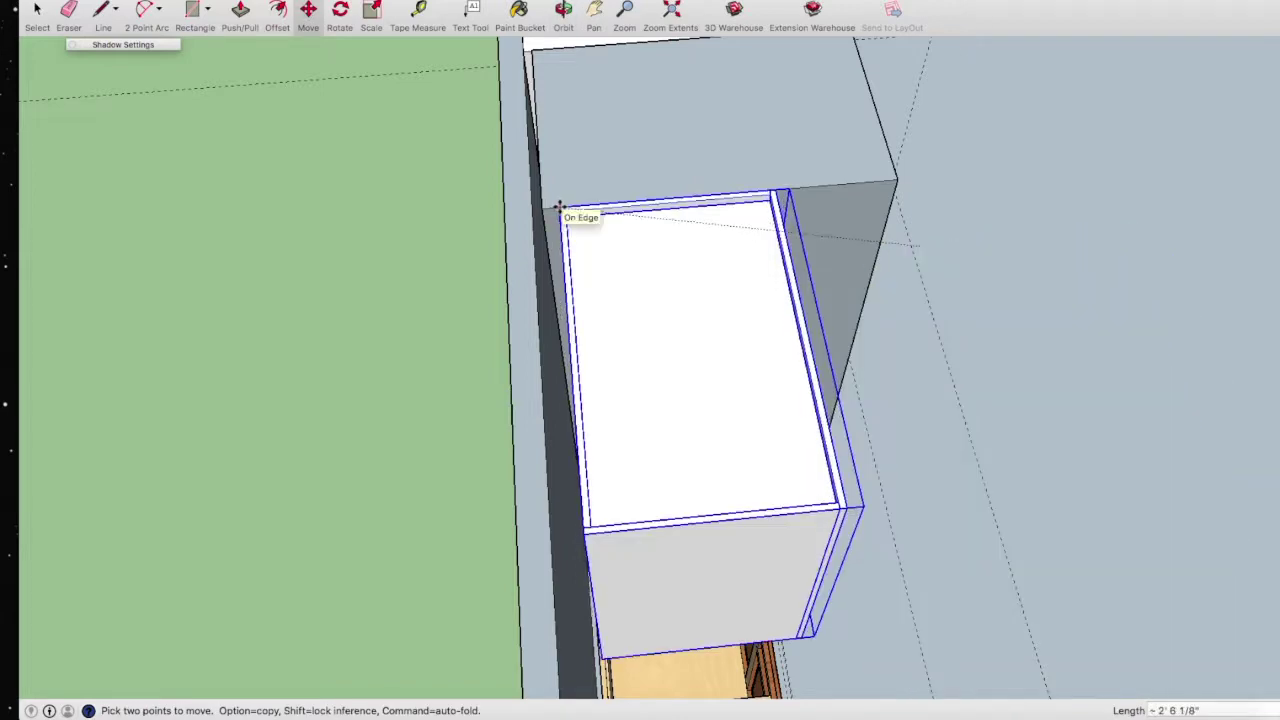
{"action": "left_click", "coordinate": [563, 9]}
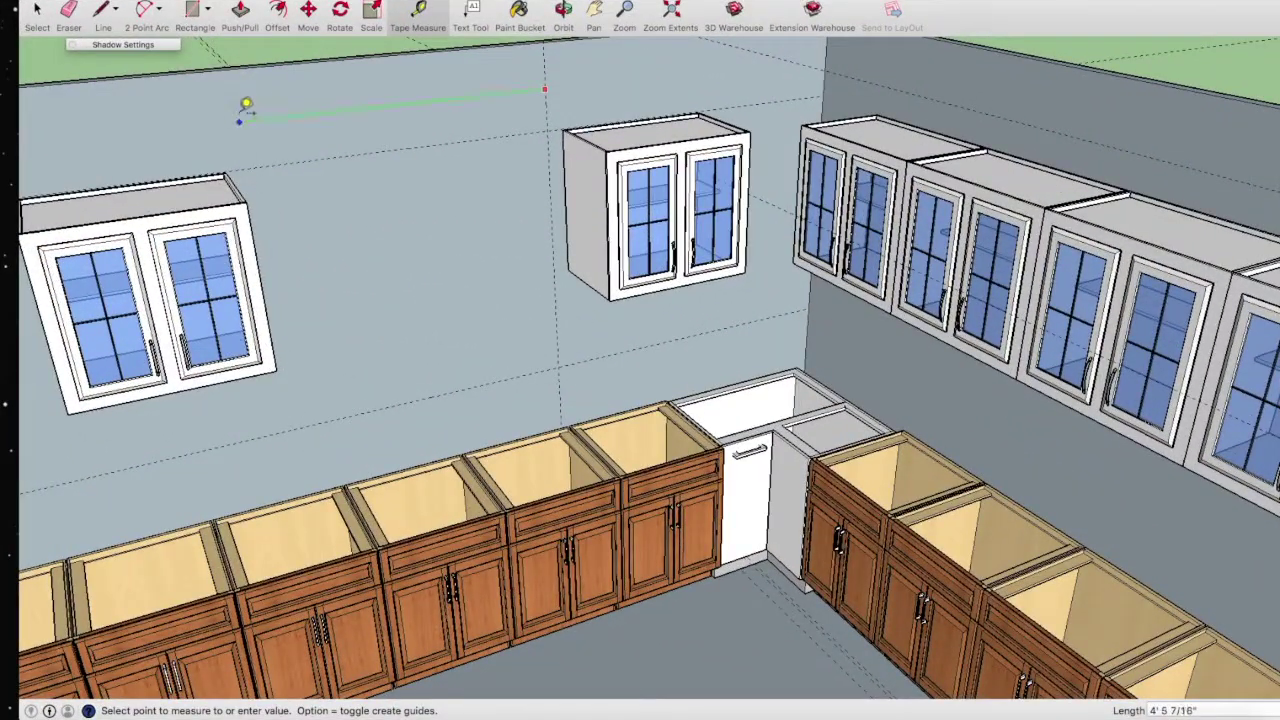
- Draw the window rectangle between the glass-door cabinets and push it about 2 5/16" into the wall
{"action": "left_click", "coordinate": [240, 117]}
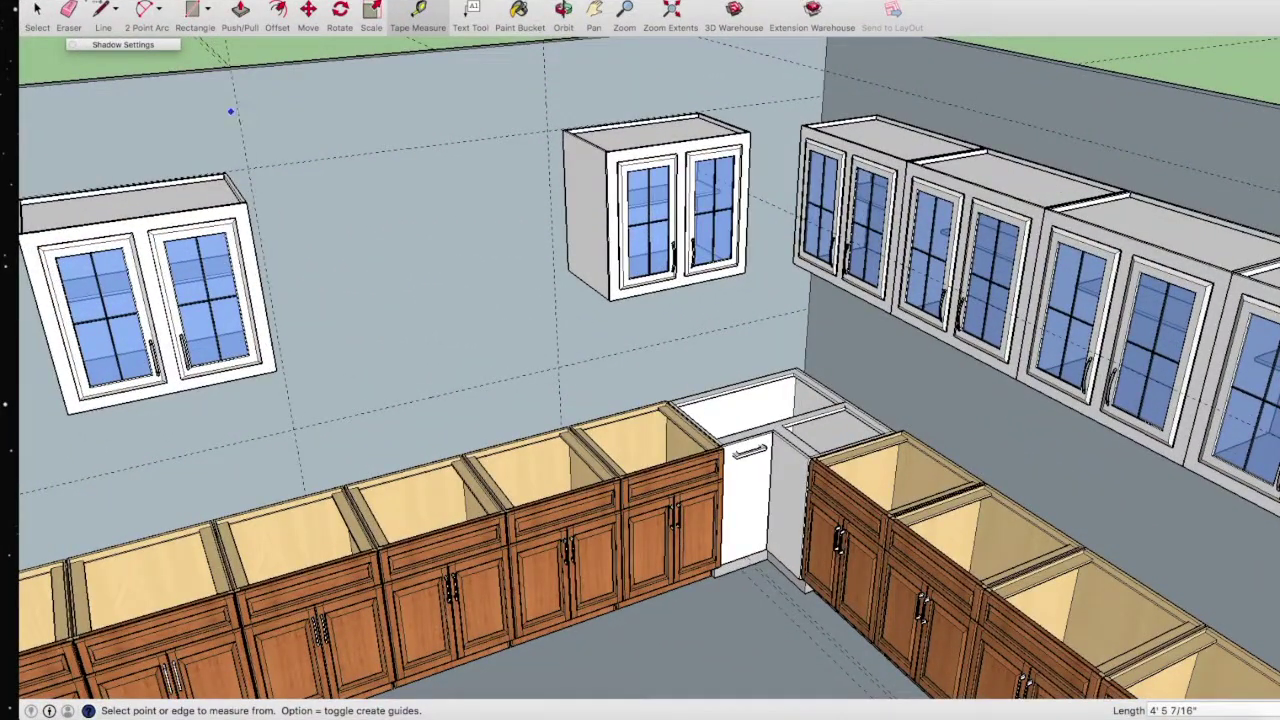
{"action": "left_click", "coordinate": [200, 10]}
{"action": "left_click", "coordinate": [423, 263]}
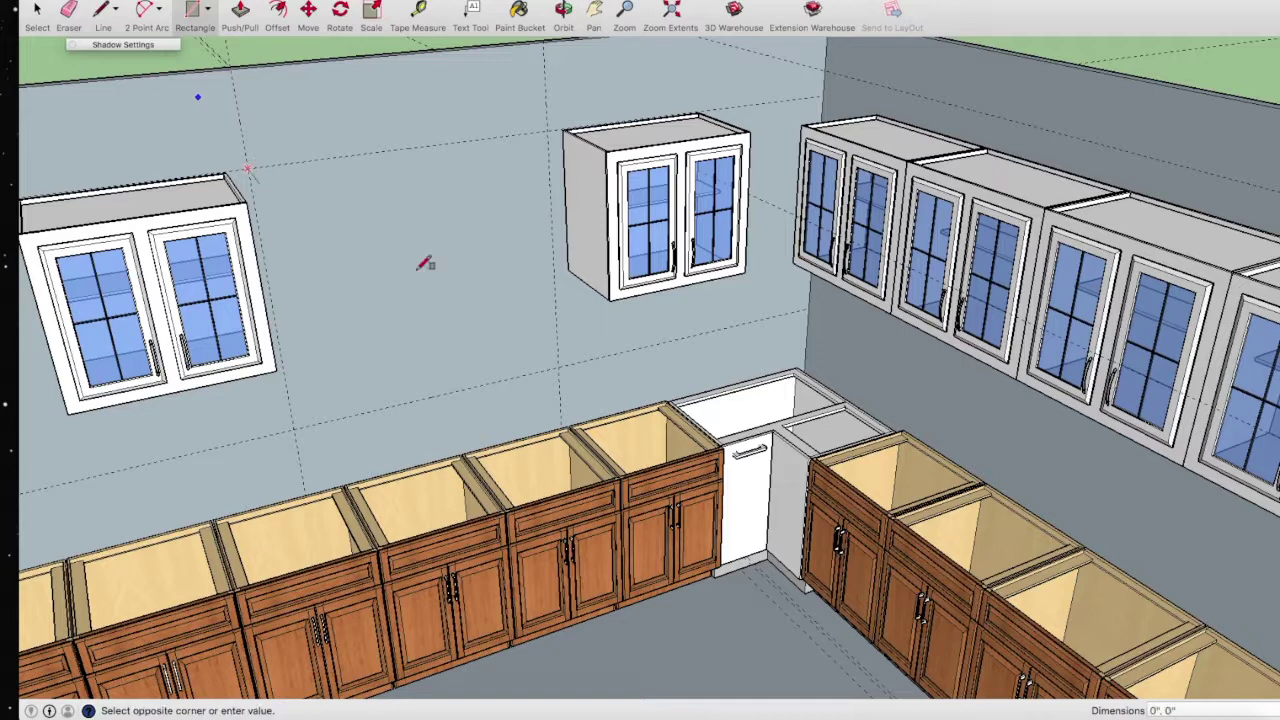
{"action": "left_click", "coordinate": [560, 366]}
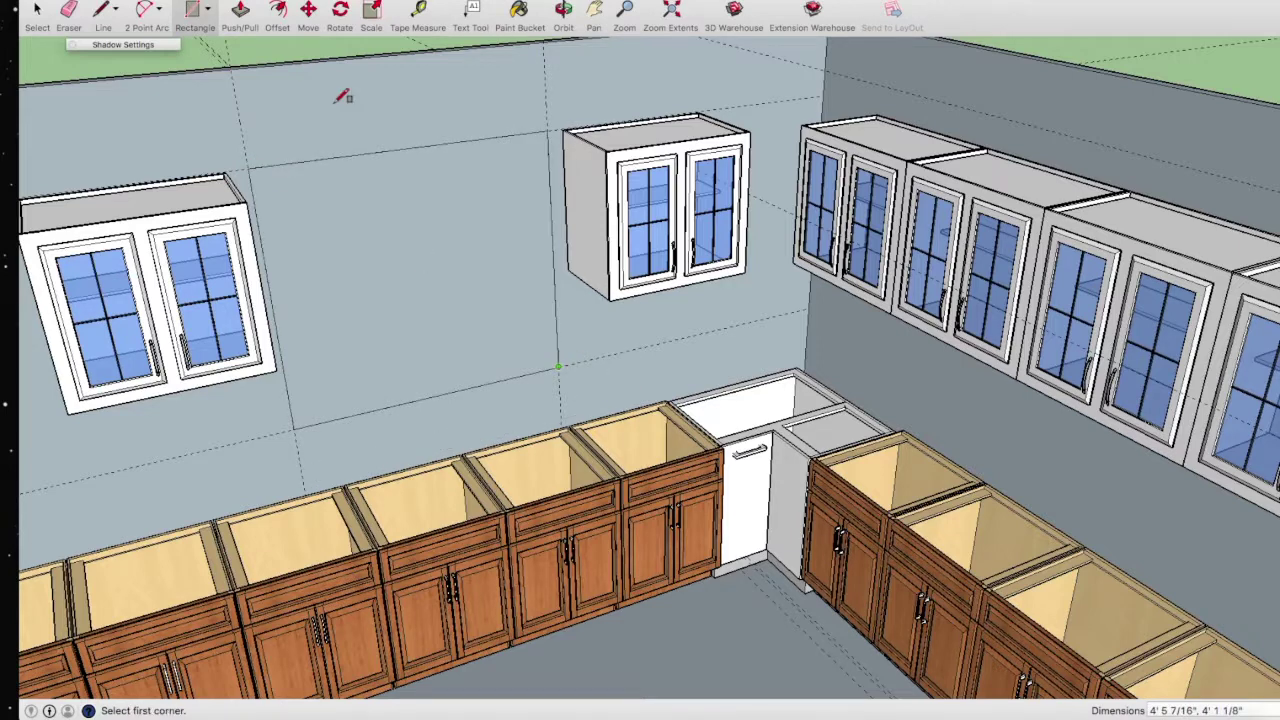
{"action": "left_click", "coordinate": [242, 12]}
{"action": "left_click", "coordinate": [428, 383]}
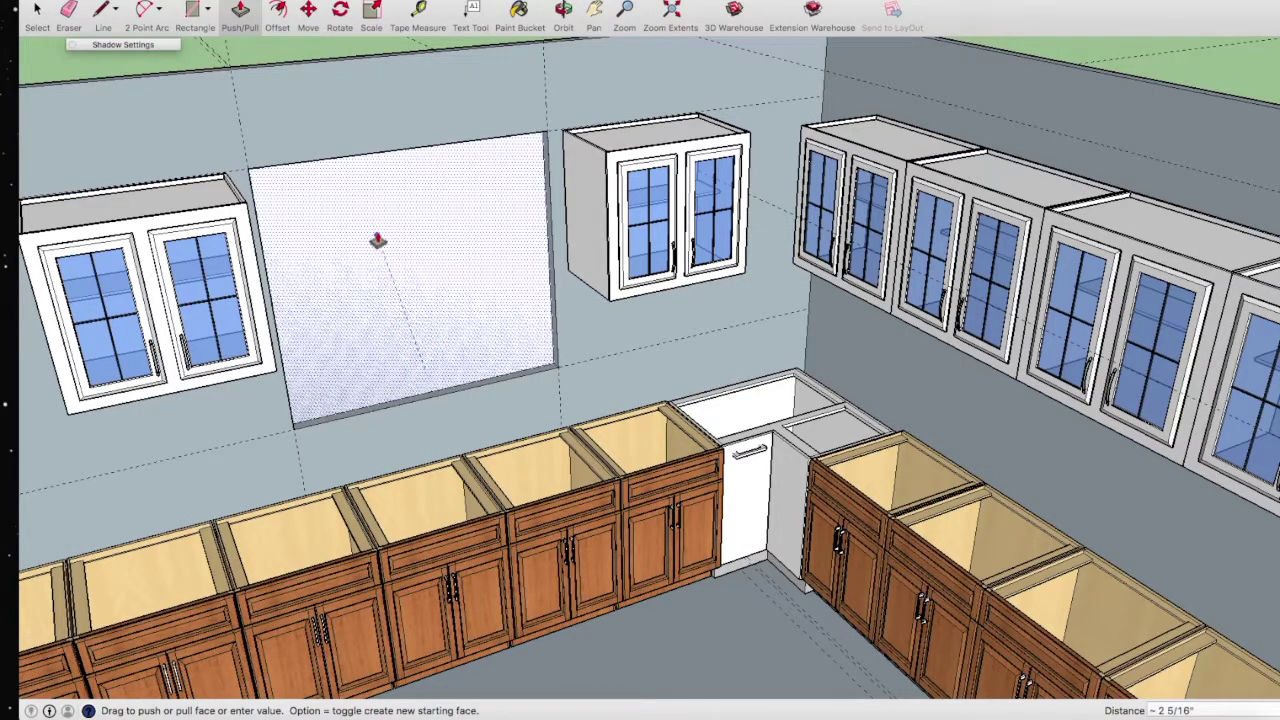
{"action": "left_click", "coordinate": [372, 236]}
{"action": "key", "text": "e"}
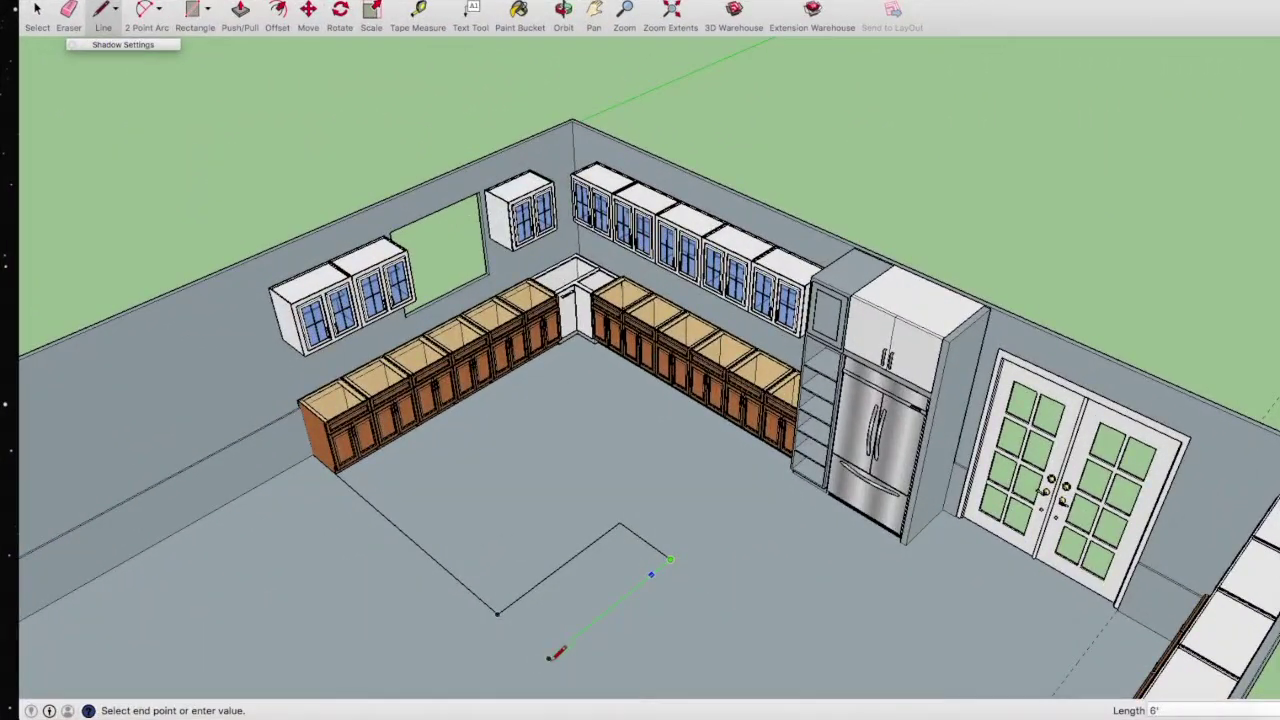
- Draw the last edges of the L-shaped island outline and close it into a face
{"action": "left_click", "coordinate": [549, 657]}
{"action": "type", "text": "32"}
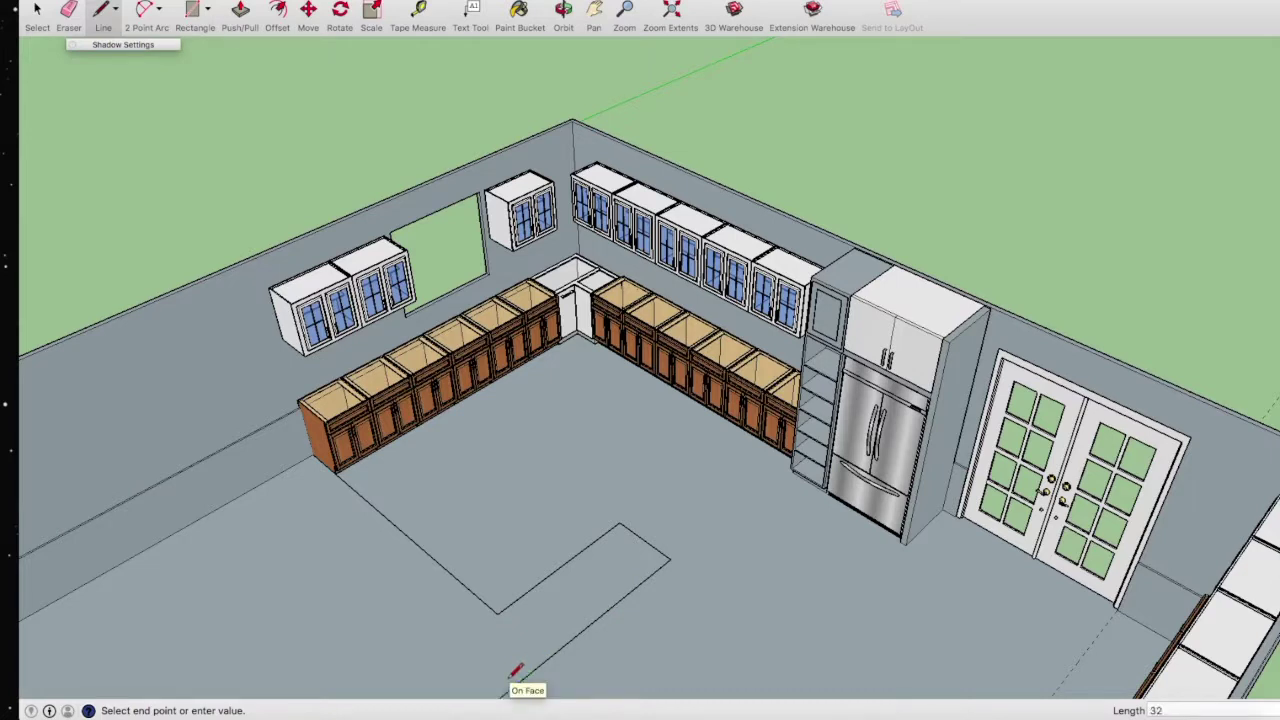
{"action": "key", "text": "Return"}
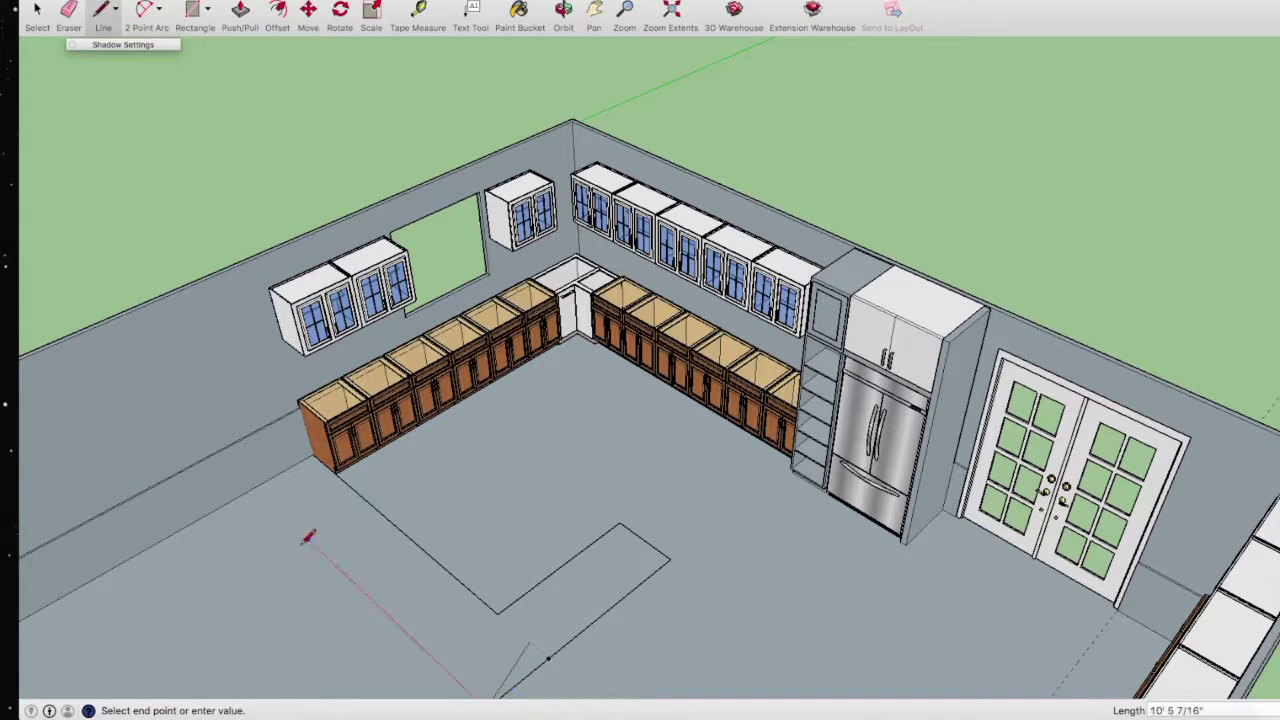
{"action": "left_click", "coordinate": [257, 488]}
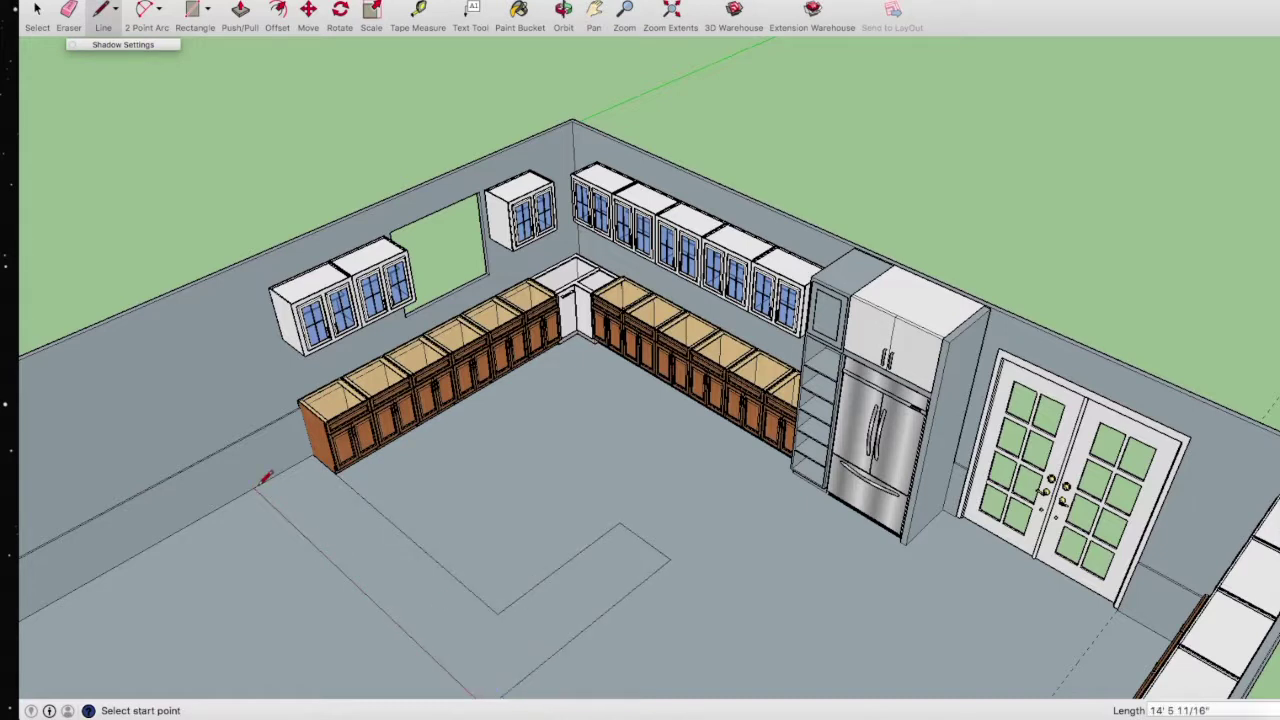
- Orbit to a more overhead view to check the island outline
{"action": "left_click", "coordinate": [577, 8]}
{"action": "mouse_move", "coordinate": [821, 310]}
{"action": "left_mouse_down"}
{"action": "mouse_move", "coordinate": [925, 237]}
{"action": "mouse_move", "coordinate": [566, 363]}
{"action": "left_mouse_up"}
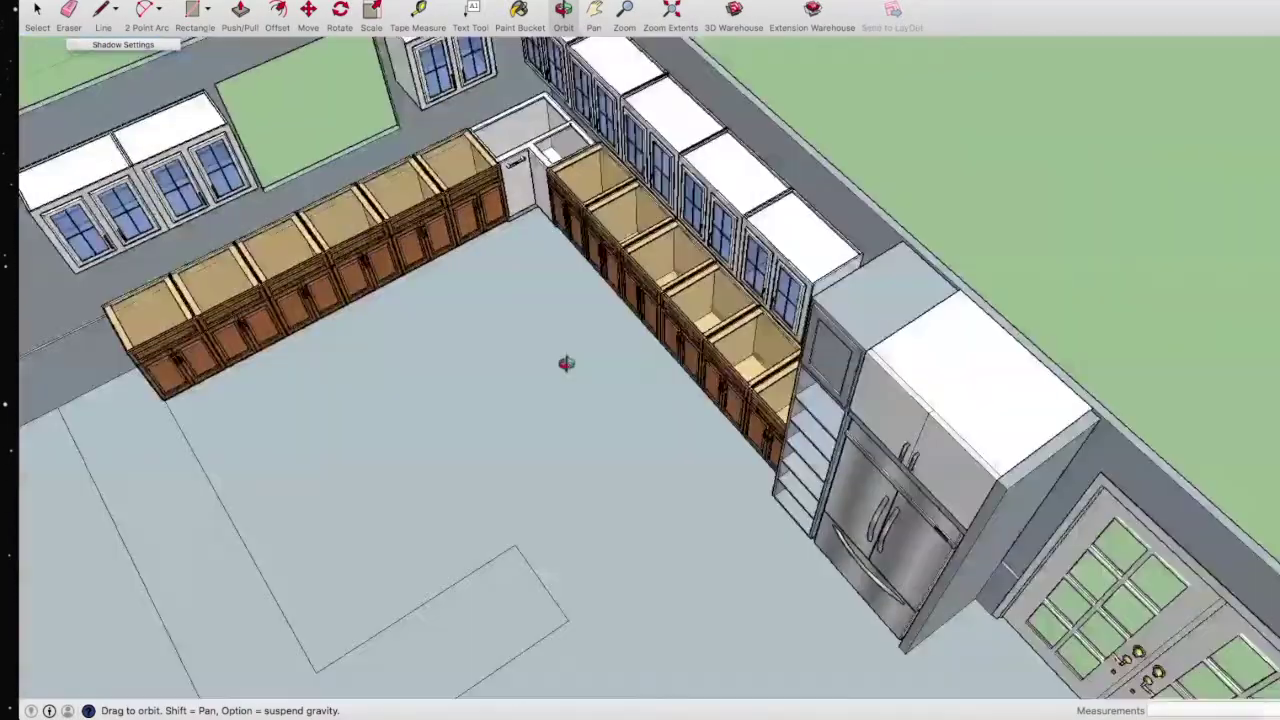
{"action": "scroll", "coordinate": [566, 363], "scroll_direction": "down", "scroll_amount": 3}
{"action": "mouse_move", "coordinate": [531, 337]}
{"action": "left_mouse_down"}
{"action": "mouse_move", "coordinate": [503, 366]}
{"action": "mouse_move", "coordinate": [437, 526]}
{"action": "left_mouse_up"}
{"action": "scroll", "coordinate": [492, 558], "scroll_direction": "up", "scroll_amount": 4}
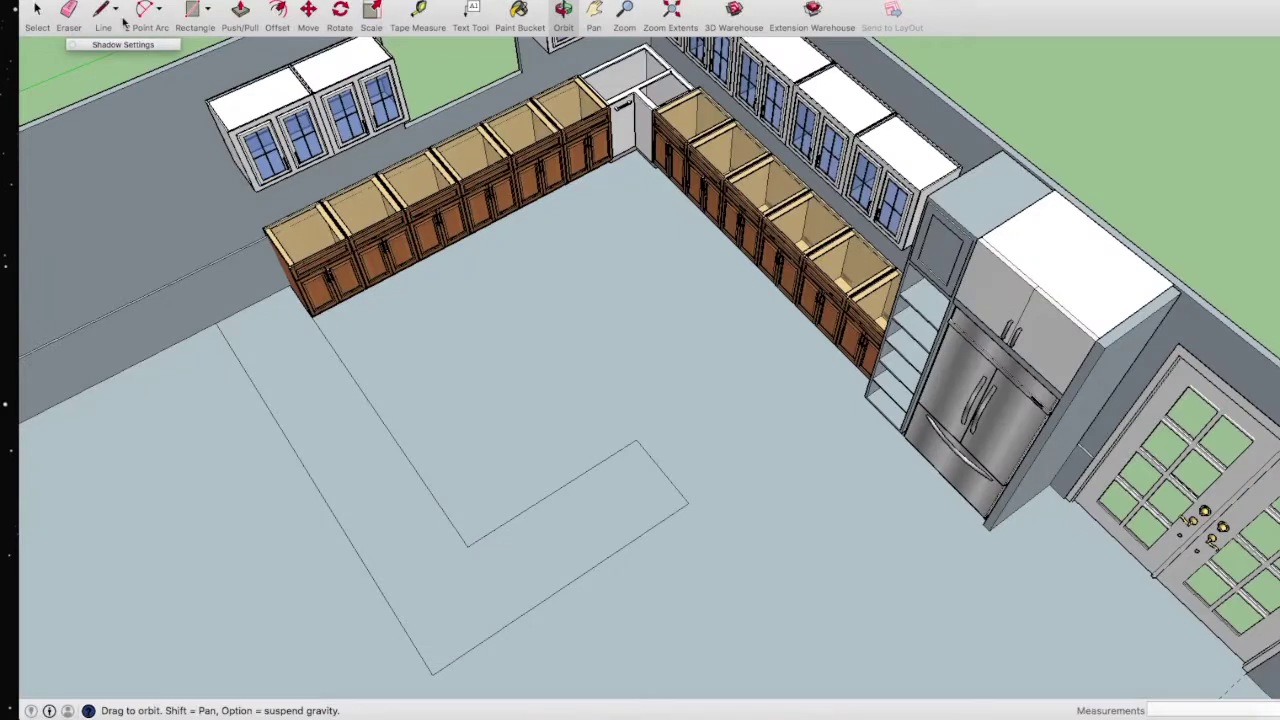
- Push/Pull the L-shaped floor face up 4 inches into a thin island base slab
{"action": "left_click", "coordinate": [241, 10]}
{"action": "scroll", "coordinate": [414, 543], "scroll_direction": "up", "scroll_amount": 2}
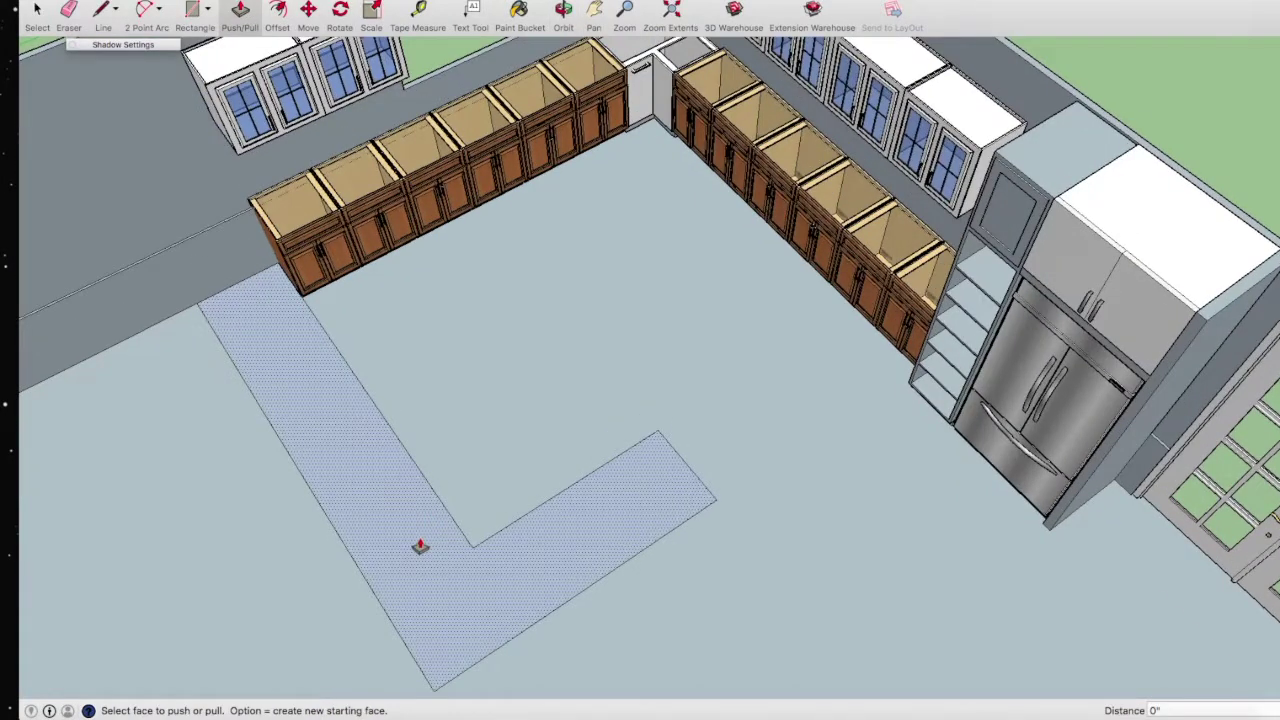
{"action": "left_click", "coordinate": [417, 547]}
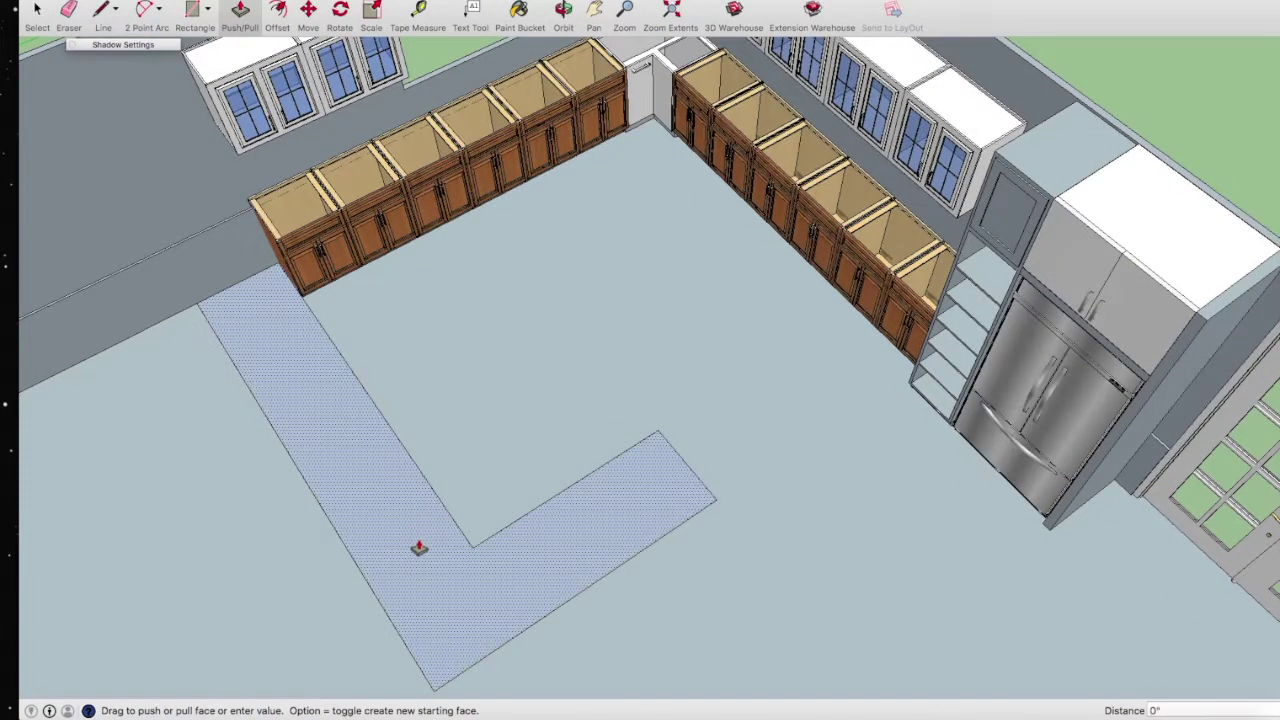
{"action": "type", "text": "4"}
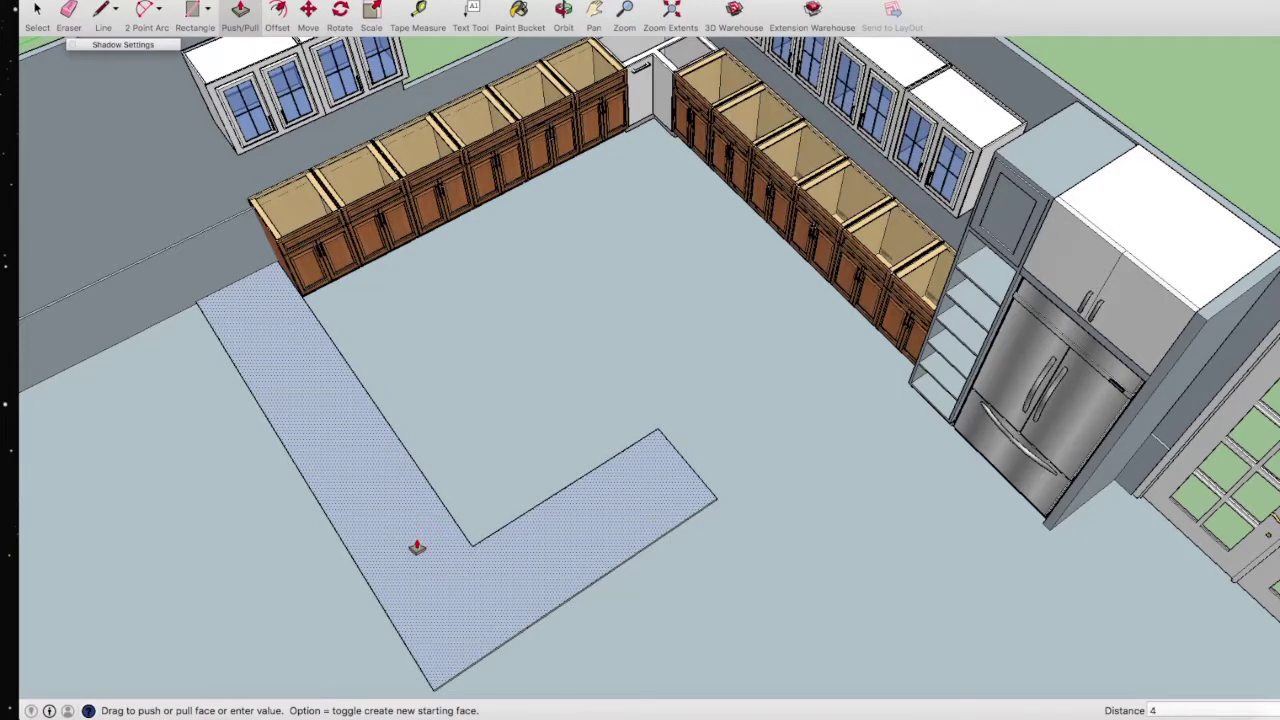
{"action": "key", "text": "Return"}
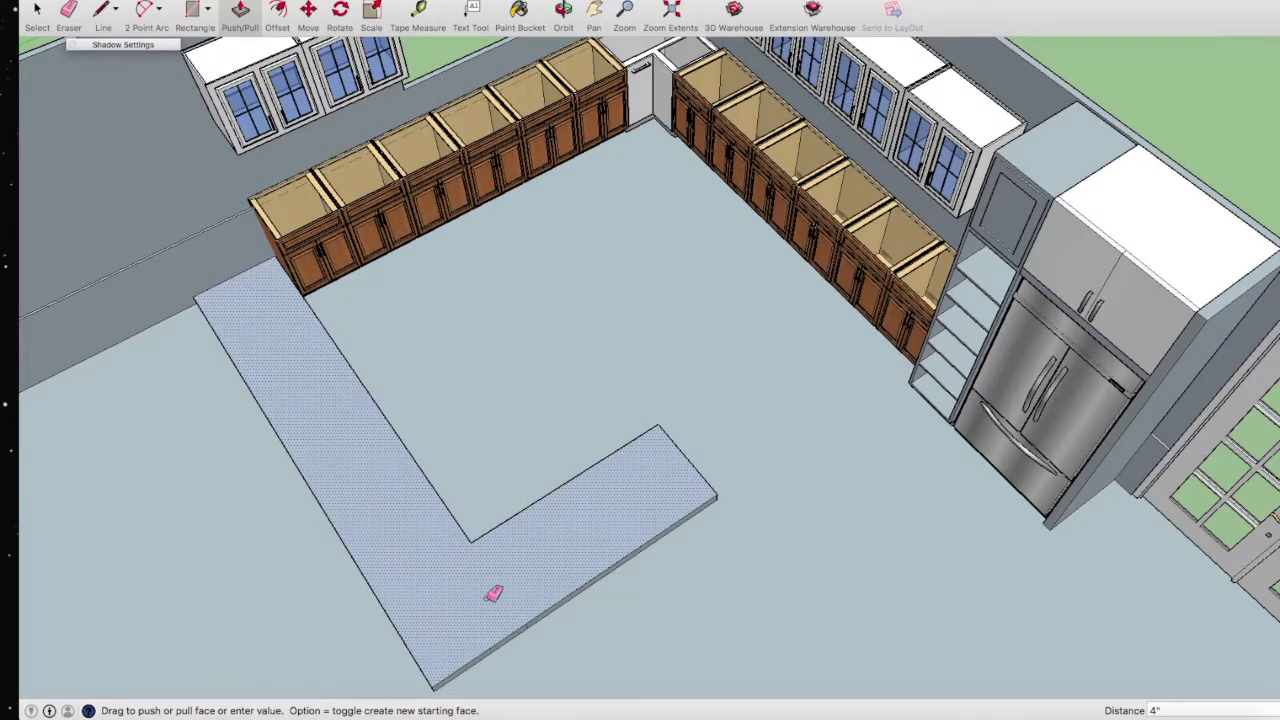
{"action": "key", "text": "e"}
{"action": "scroll", "coordinate": [537, 640], "scroll_direction": "up", "scroll_amount": 3}
{"action": "scroll", "coordinate": [535, 620], "scroll_direction": "up", "scroll_amount": 3}
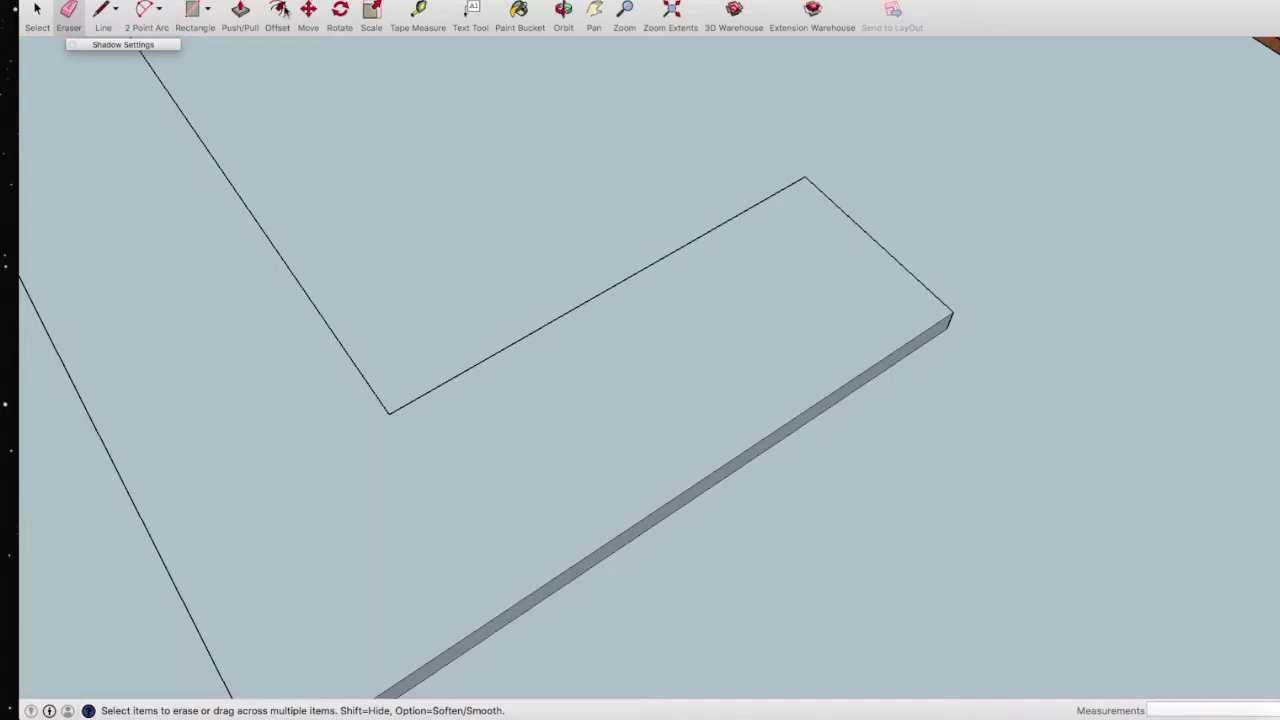
- Offset the slab's top outline inward to form a thin rim around the L
{"action": "left_click", "coordinate": [280, 12]}
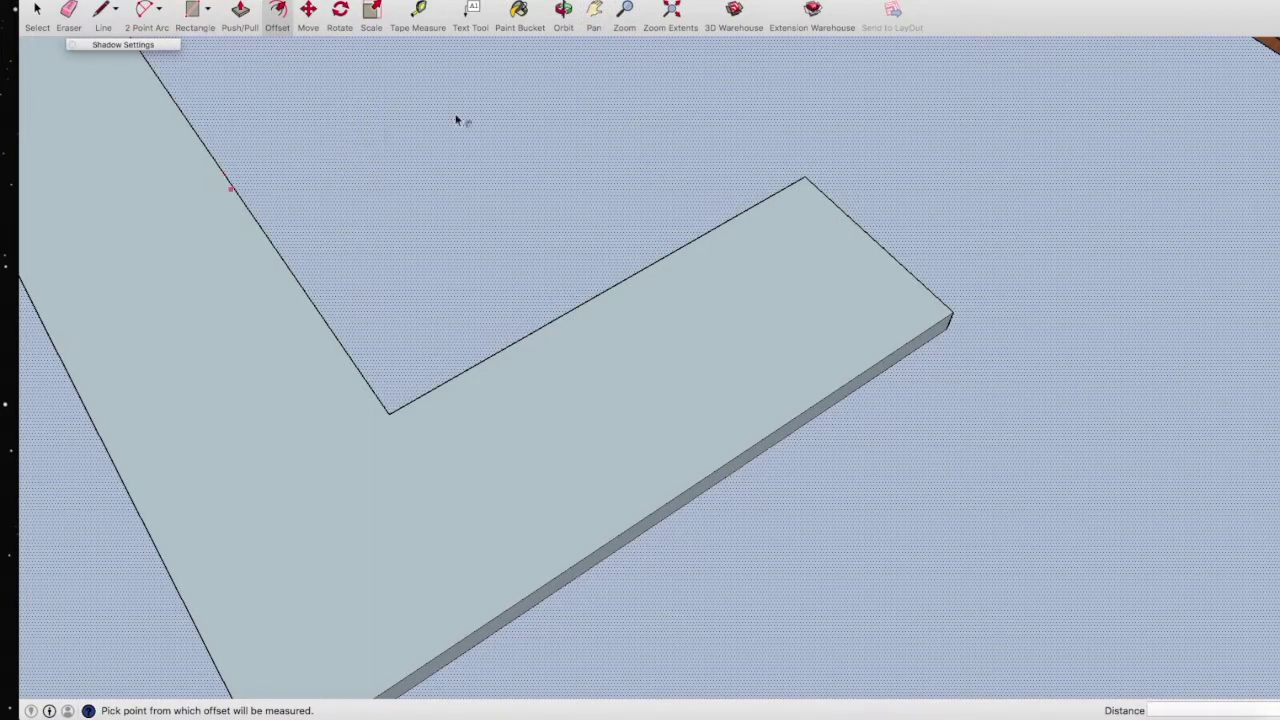
{"action": "left_click", "coordinate": [715, 441]}
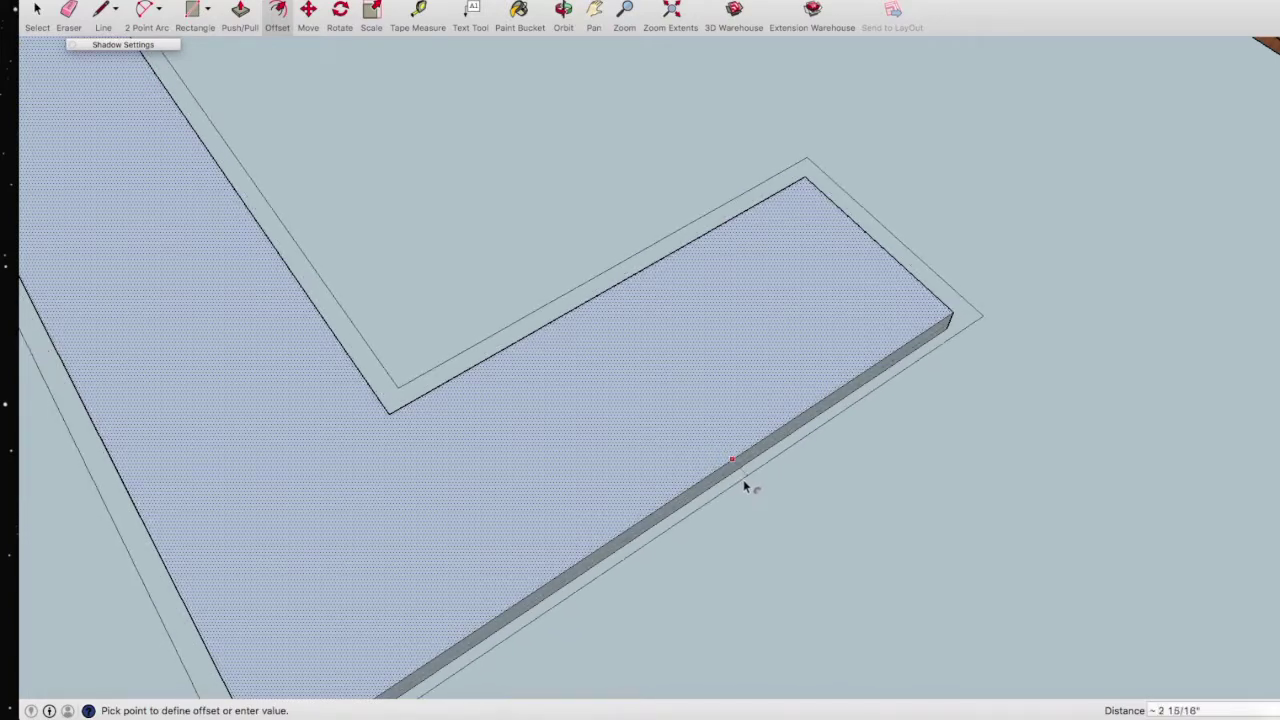
{"action": "left_click", "coordinate": [744, 487]}
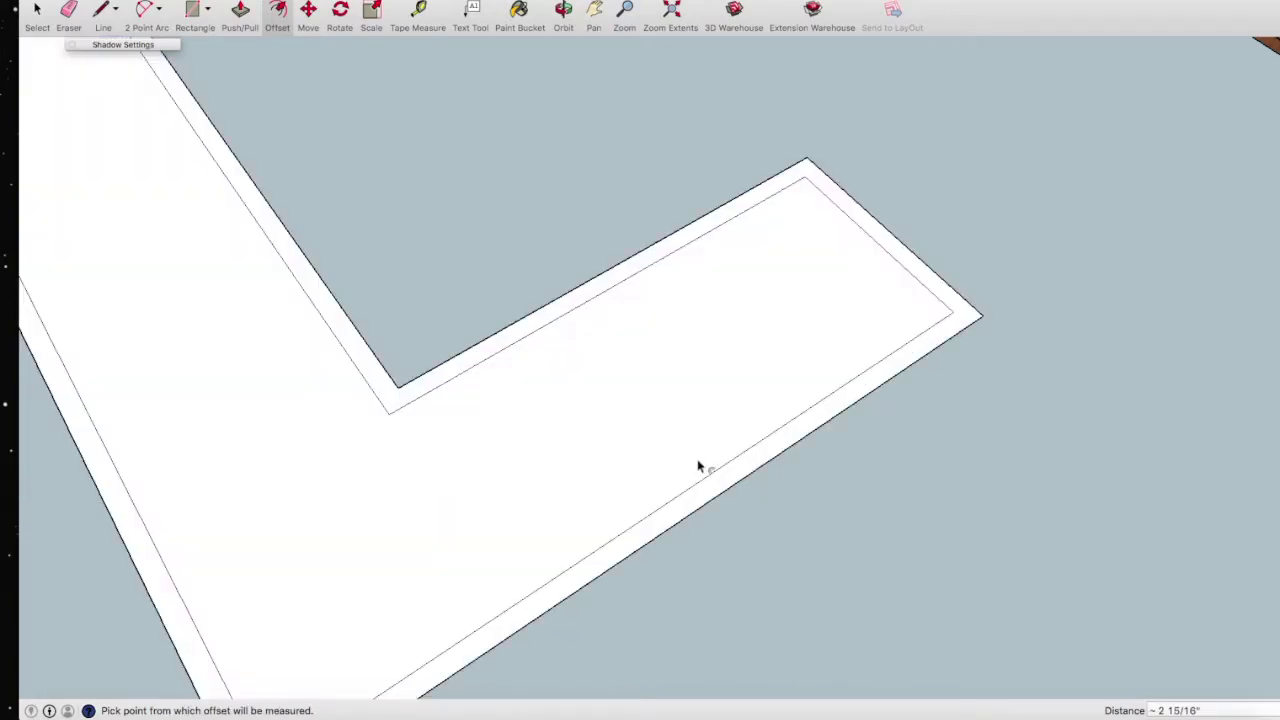
- Push/Pull the rim up about 2' 5 3/4" into hollow L-shaped island walls
{"action": "left_click", "coordinate": [240, 14]}
{"action": "left_click", "coordinate": [474, 372]}
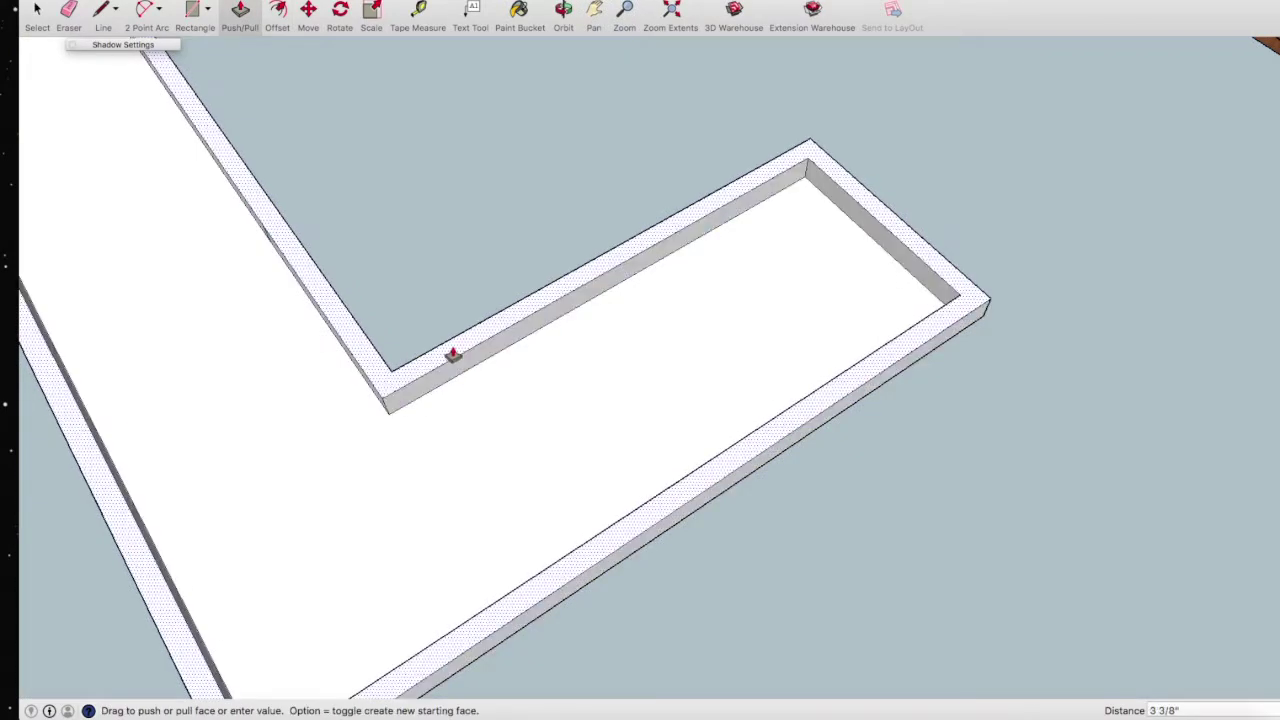
{"action": "scroll", "coordinate": [420, 335], "scroll_direction": "down", "scroll_amount": 3}
{"action": "scroll", "coordinate": [424, 300], "scroll_direction": "down", "scroll_amount": 3}
{"action": "scroll", "coordinate": [434, 291], "scroll_direction": "down", "scroll_amount": 2}
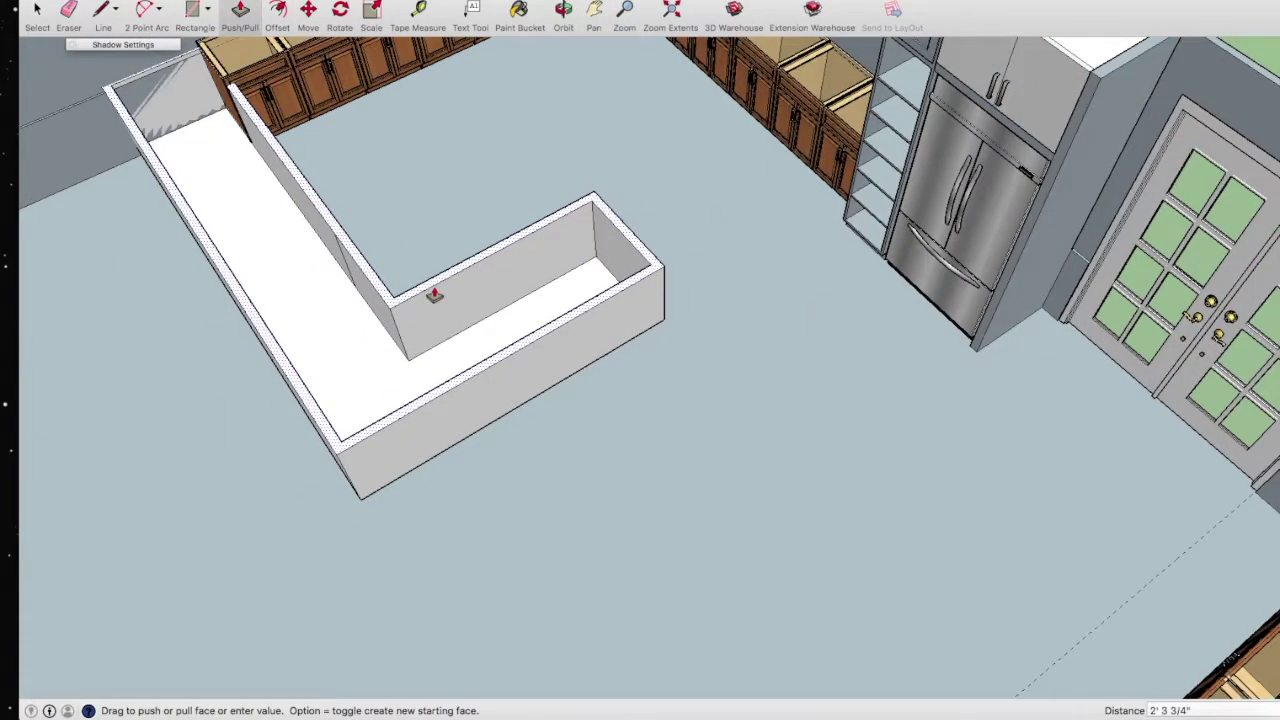
{"action": "scroll", "coordinate": [434, 294], "scroll_direction": "down", "scroll_amount": 2}
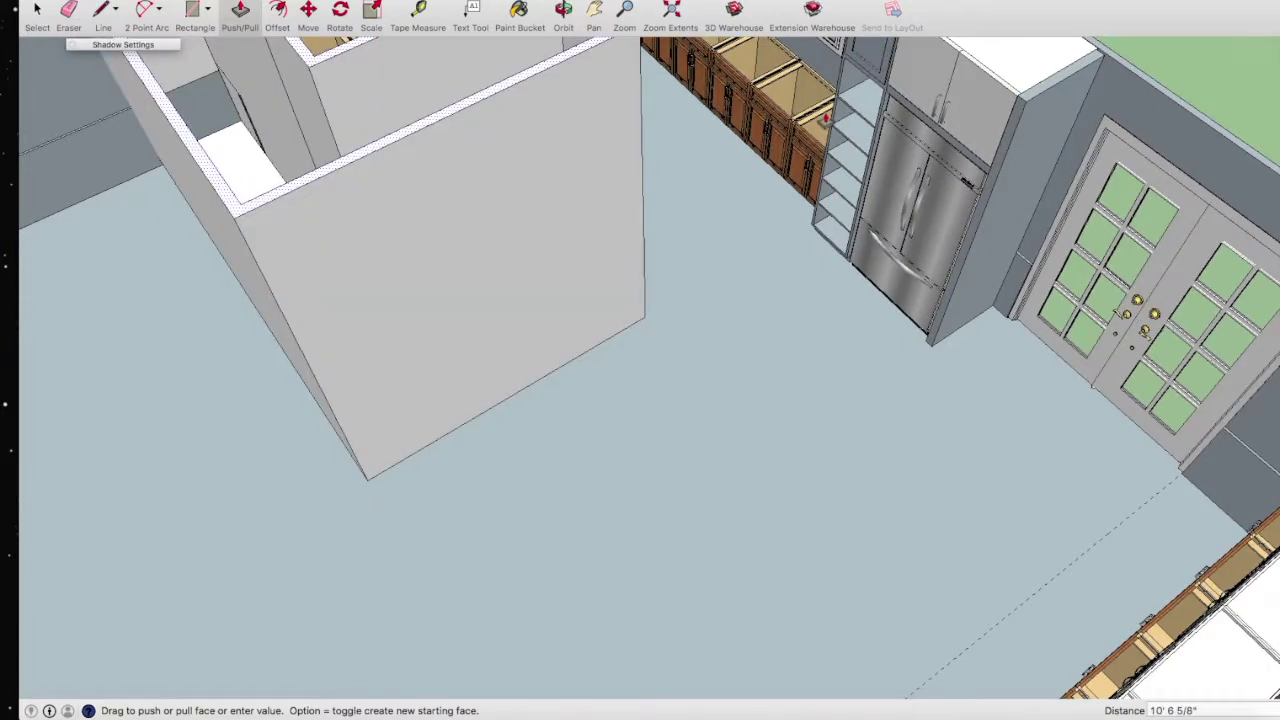
{"action": "scroll", "coordinate": [764, 258], "scroll_direction": "up", "scroll_amount": 3}
{"action": "scroll", "coordinate": [800, 195], "scroll_direction": "up", "scroll_amount": 2}
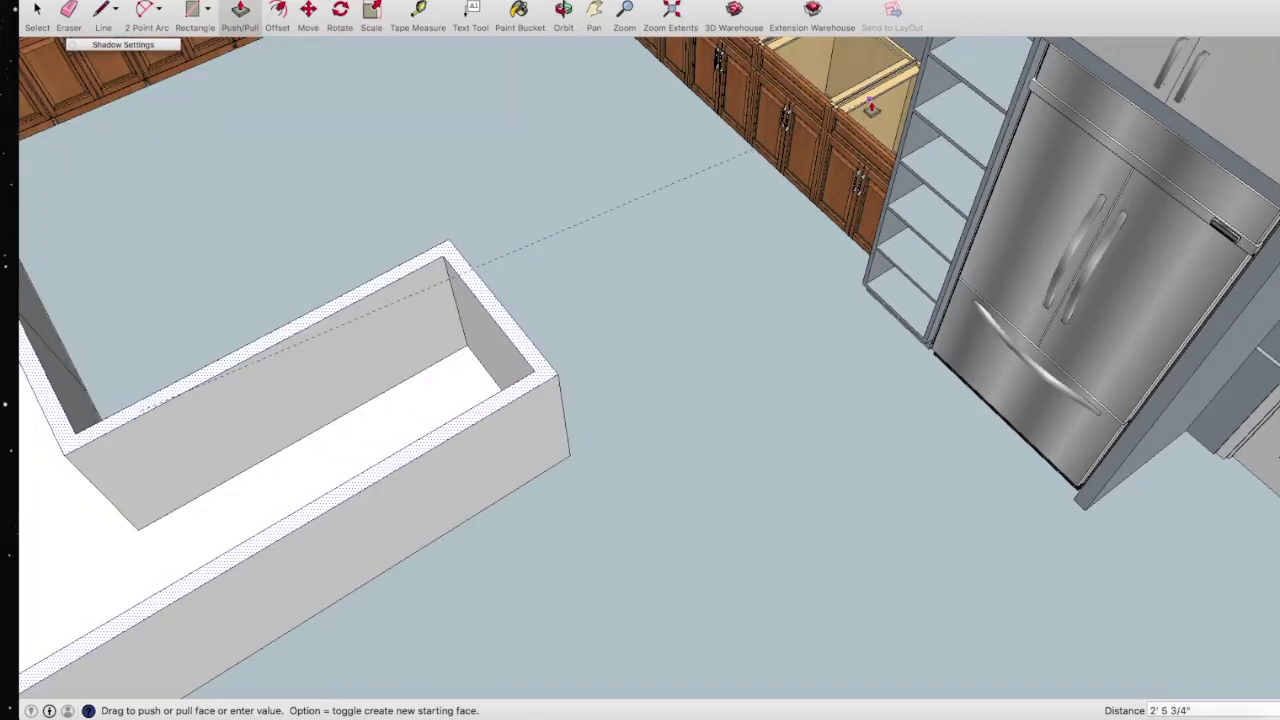
{"action": "left_click", "coordinate": [875, 109]}
{"action": "scroll", "coordinate": [610, 210], "scroll_direction": "down", "scroll_amount": 3}
{"action": "scroll", "coordinate": [590, 225], "scroll_direction": "down", "scroll_amount": 3}
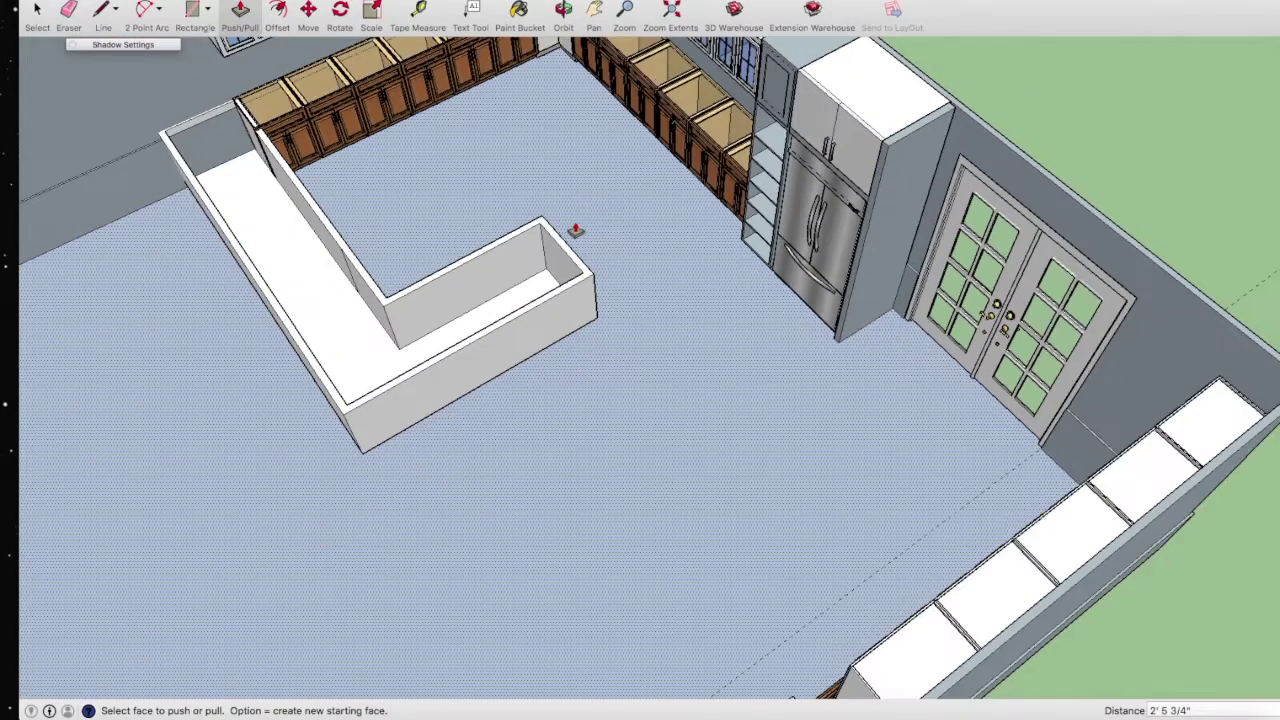
{"action": "scroll", "coordinate": [420, 210], "scroll_direction": "down", "scroll_amount": 5}
{"action": "scroll", "coordinate": [525, 460], "scroll_direction": "up", "scroll_amount": 5}
{"action": "key", "text": "e"}
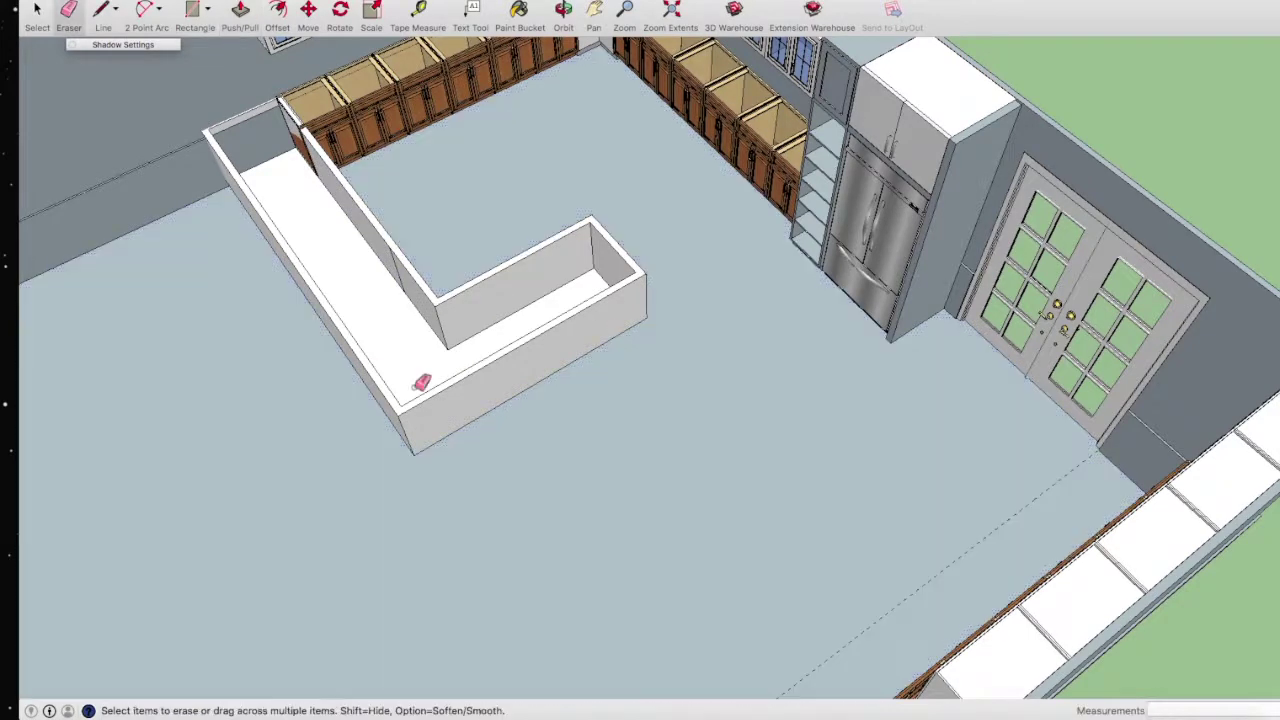
{"action": "key", "text": "ctrl+z"}
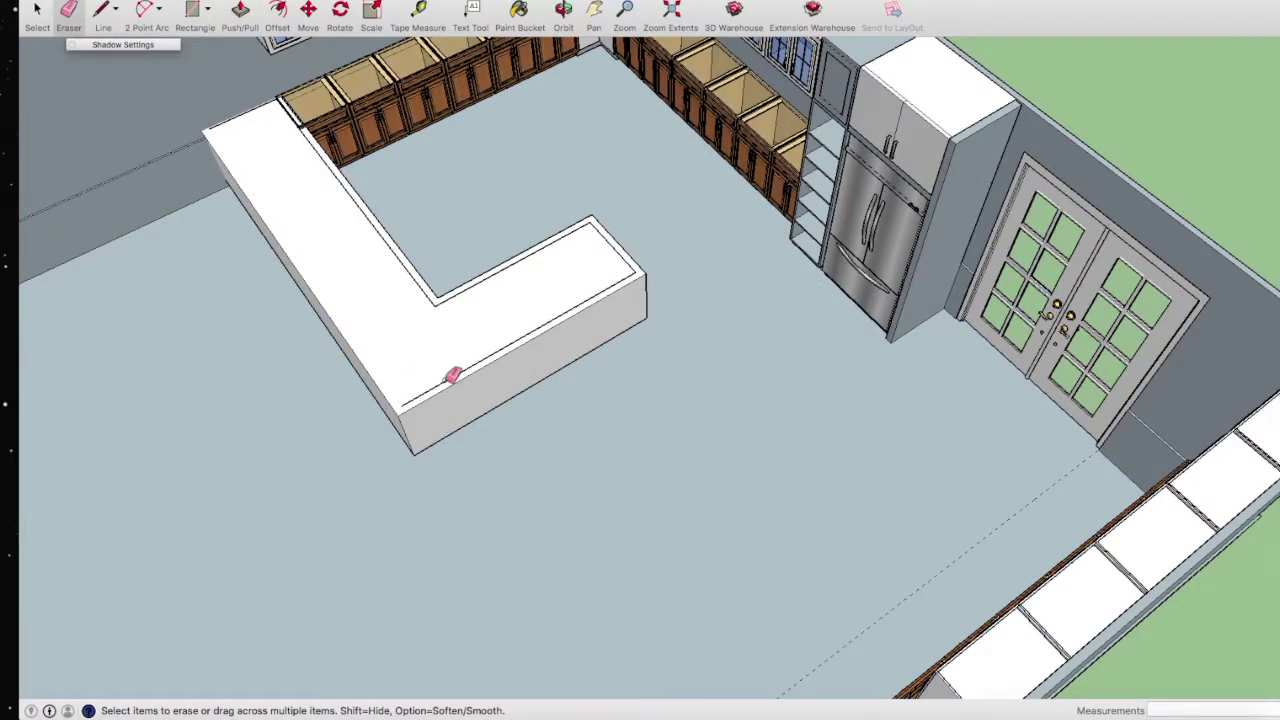
{"action": "left_click", "coordinate": [458, 372]}
{"action": "left_click_drag", "start_coordinate": [449, 294], "coordinate": [391, 234]}
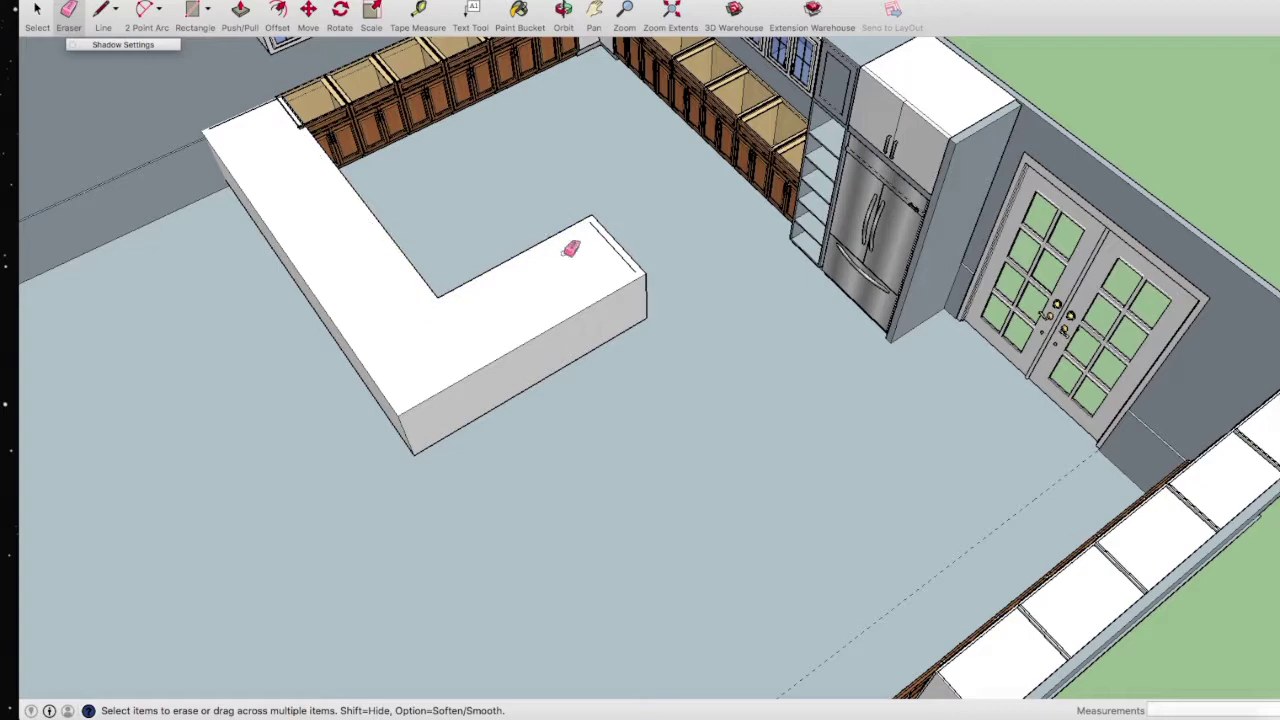
{"action": "scroll", "coordinate": [280, 110], "scroll_direction": "up", "scroll_amount": 2}
{"action": "scroll", "coordinate": [277, 116], "scroll_direction": "up", "scroll_amount": 2}
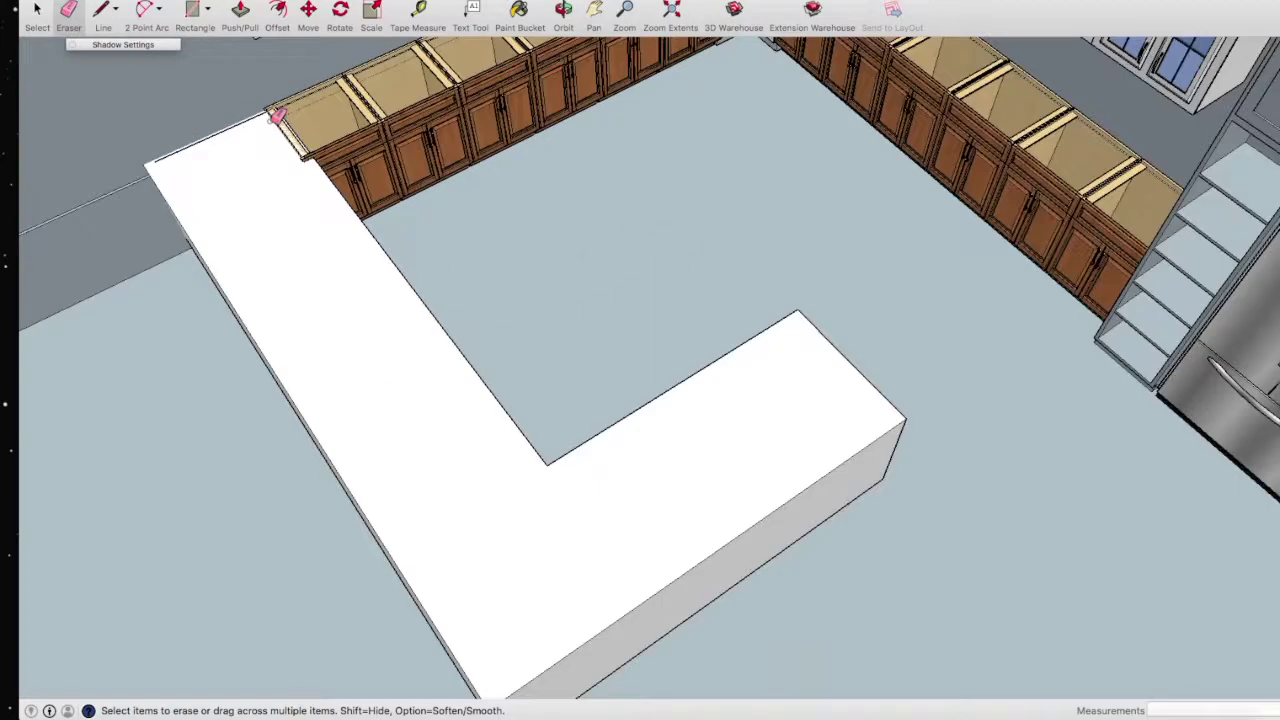
{"action": "scroll", "coordinate": [297, 120], "scroll_direction": "up", "scroll_amount": 2}
{"action": "scroll", "coordinate": [300, 126], "scroll_direction": "up", "scroll_amount": 1}
{"action": "scroll", "coordinate": [283, 137], "scroll_direction": "down", "scroll_amount": 3}
{"action": "scroll", "coordinate": [283, 137], "scroll_direction": "down", "scroll_amount": 2}
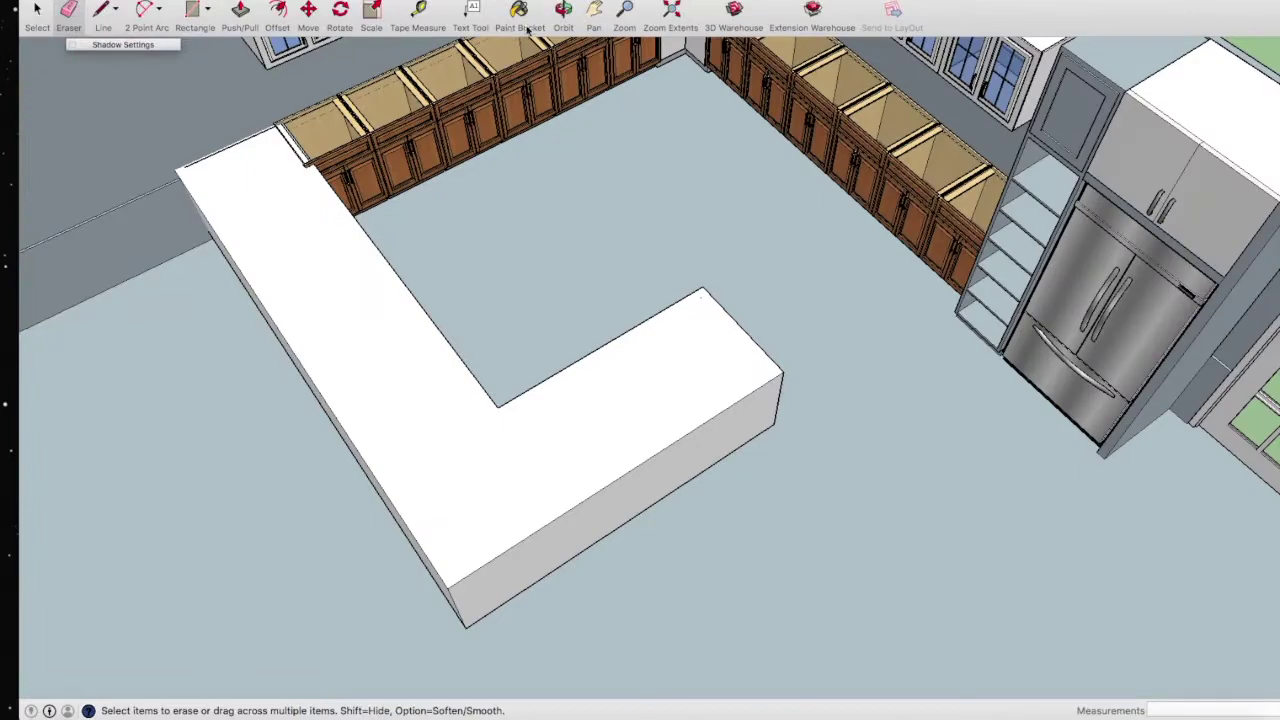
{"action": "left_click", "coordinate": [563, 12]}
{"action": "mouse_move", "coordinate": [608, 191]}
{"action": "left_mouse_down"}
{"action": "mouse_move", "coordinate": [329, 143]}
{"action": "mouse_move", "coordinate": [646, 91]}
{"action": "mouse_move", "coordinate": [497, 214]}
{"action": "mouse_move", "coordinate": [606, 320]}
{"action": "mouse_move", "coordinate": [703, 305]}
{"action": "mouse_move", "coordinate": [688, 320]}
{"action": "left_mouse_up"}
{"action": "scroll", "coordinate": [560, 300], "scroll_direction": "up", "scroll_amount": 3}
{"action": "key", "text": "e"}
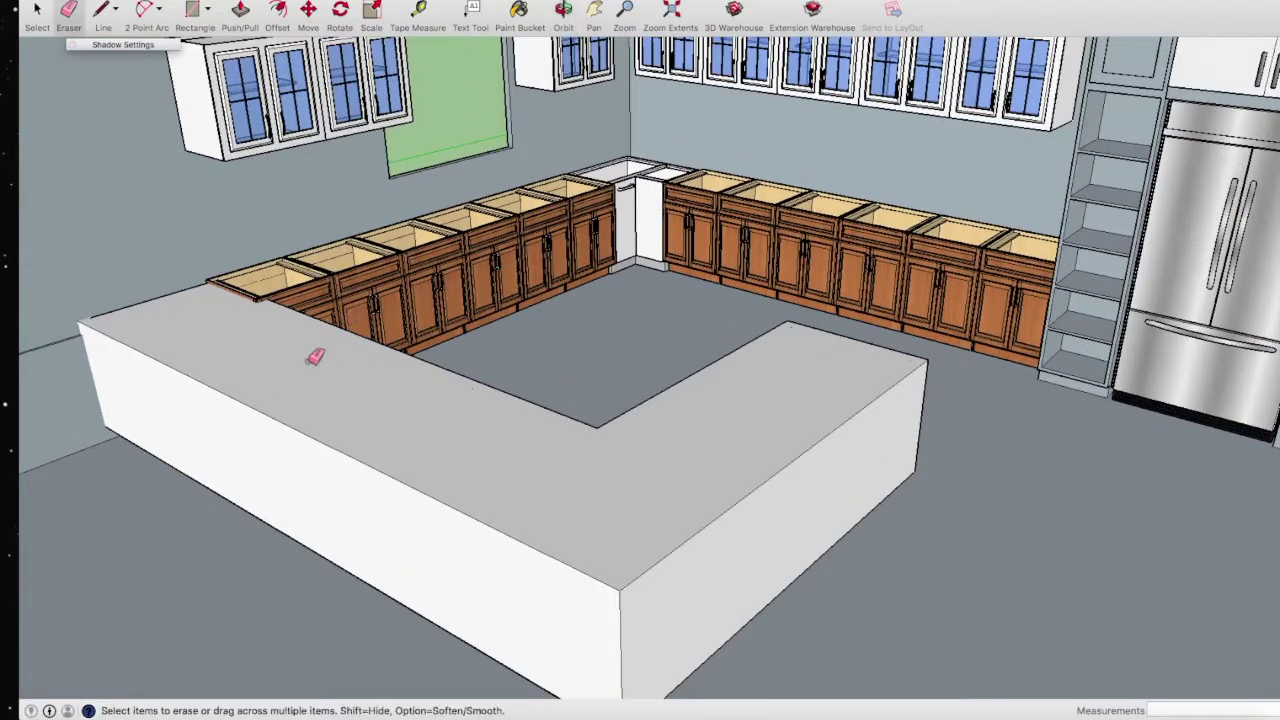
- Push/Pull the island's top face up another 1 7/16 inches, then zoom out over the kitchen
{"action": "key", "text": "p"}
{"action": "scroll", "coordinate": [200, 308], "scroll_direction": "up", "scroll_amount": 2}
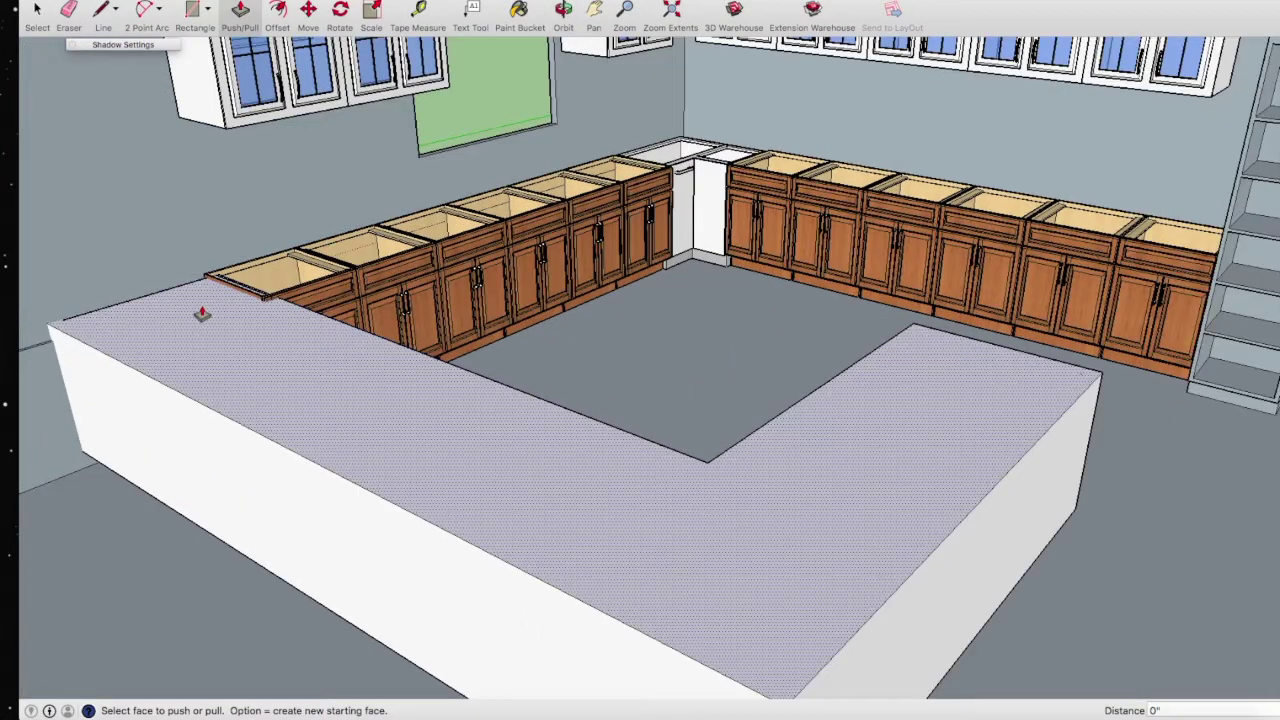
{"action": "scroll", "coordinate": [202, 314], "scroll_direction": "up", "scroll_amount": 2}
{"action": "left_click", "coordinate": [202, 314]}
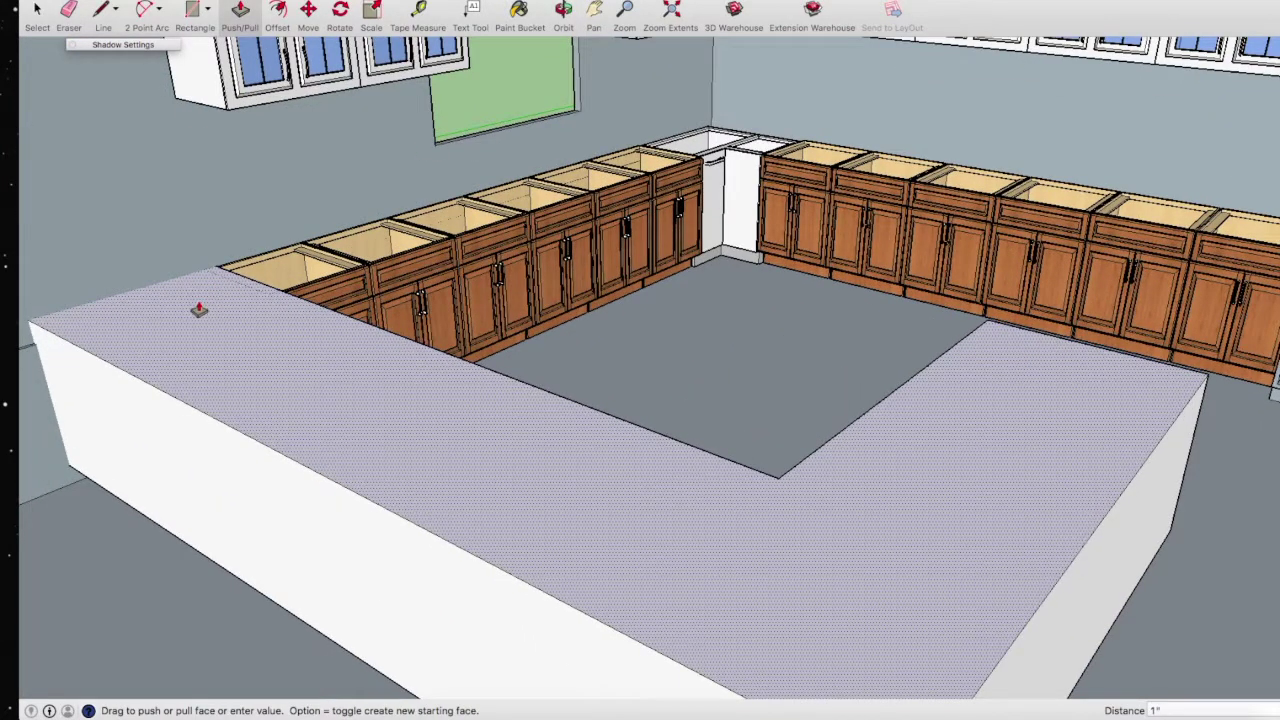
{"action": "scroll", "coordinate": [199, 310], "scroll_direction": "down", "scroll_amount": 2}
{"action": "left_click", "coordinate": [200, 306]}
{"action": "scroll", "coordinate": [187, 317], "scroll_direction": "down", "scroll_amount": 2}
{"action": "scroll", "coordinate": [189, 320], "scroll_direction": "down", "scroll_amount": 2}
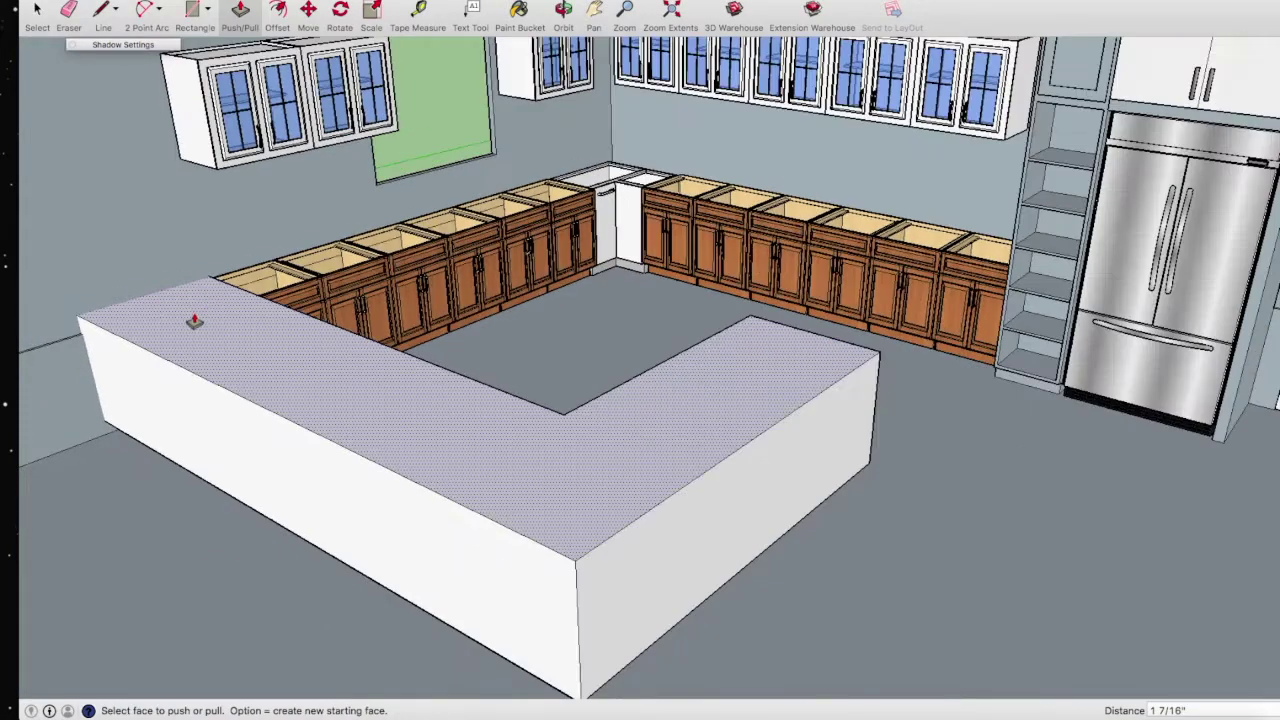
{"action": "scroll", "coordinate": [533, 278], "scroll_direction": "down", "scroll_amount": 2}
{"action": "scroll", "coordinate": [540, 300], "scroll_direction": "down", "scroll_amount": 2}
{"action": "scroll", "coordinate": [545, 310], "scroll_direction": "down", "scroll_amount": 2}
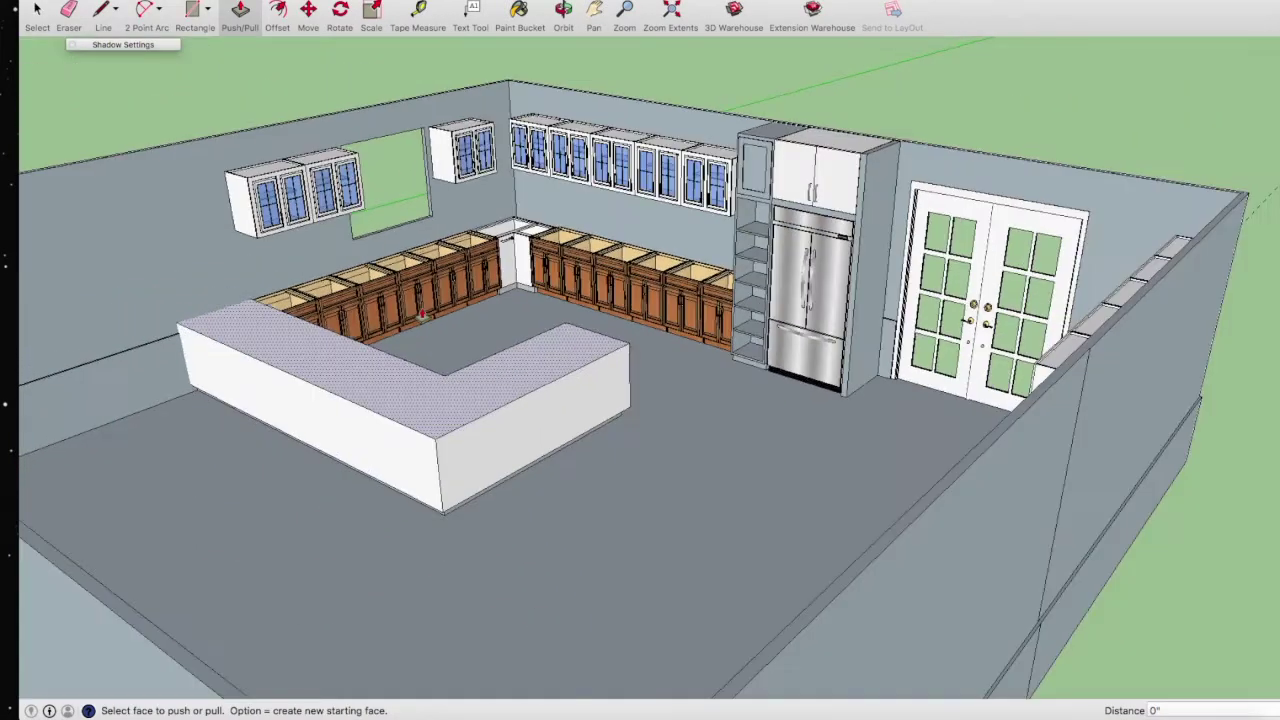
{"action": "scroll", "coordinate": [548, 316], "scroll_direction": "down", "scroll_amount": 2}
{"action": "scroll", "coordinate": [548, 316], "scroll_direction": "up", "scroll_amount": 3}
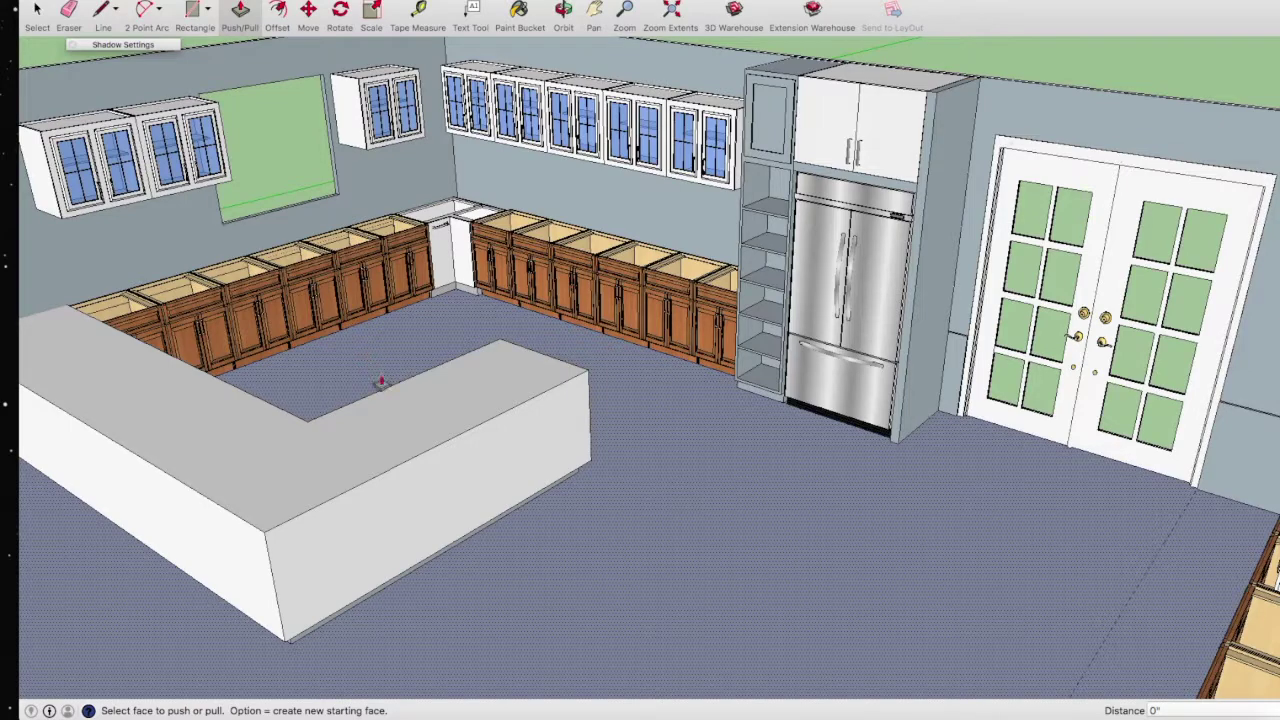
{"action": "scroll", "coordinate": [324, 431], "scroll_direction": "up", "scroll_amount": 2}
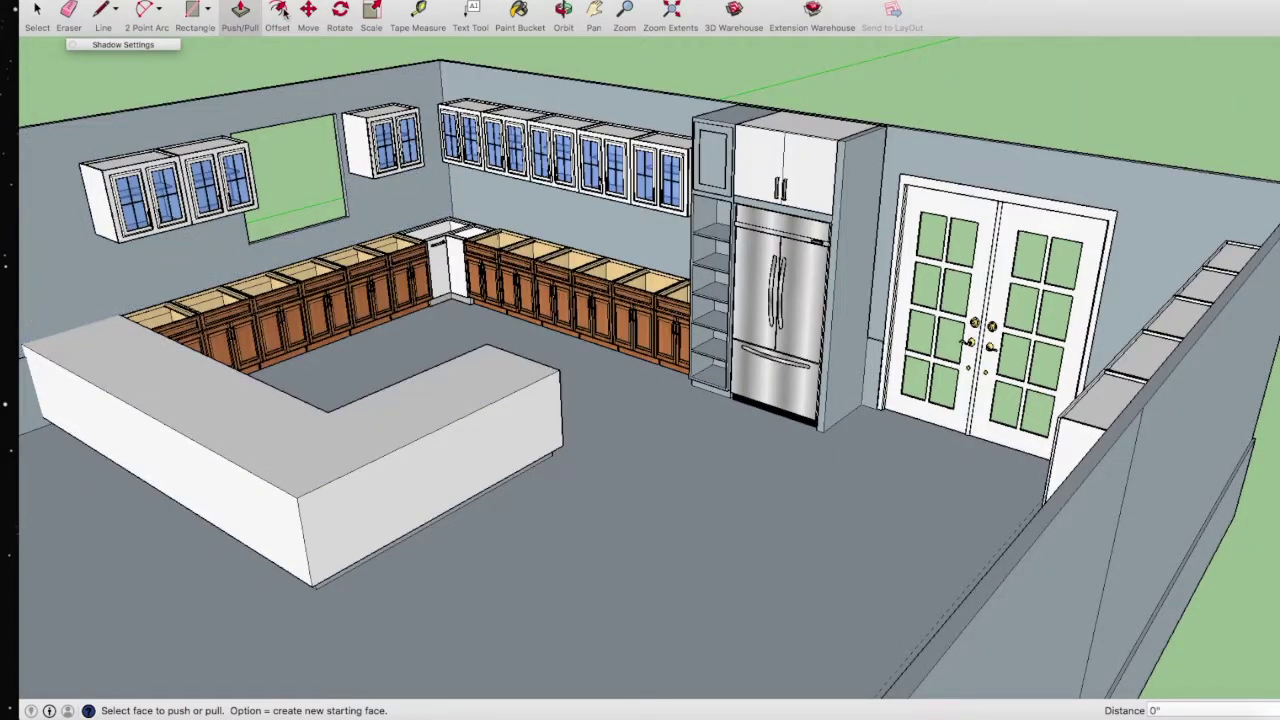
- Offset the island top edge outward 2 3/8 inches for the countertop overhang
{"action": "key", "text": "f"}
{"action": "scroll", "coordinate": [320, 480], "scroll_direction": "up", "scroll_amount": 2}
{"action": "scroll", "coordinate": [318, 468], "scroll_direction": "up", "scroll_amount": 2}
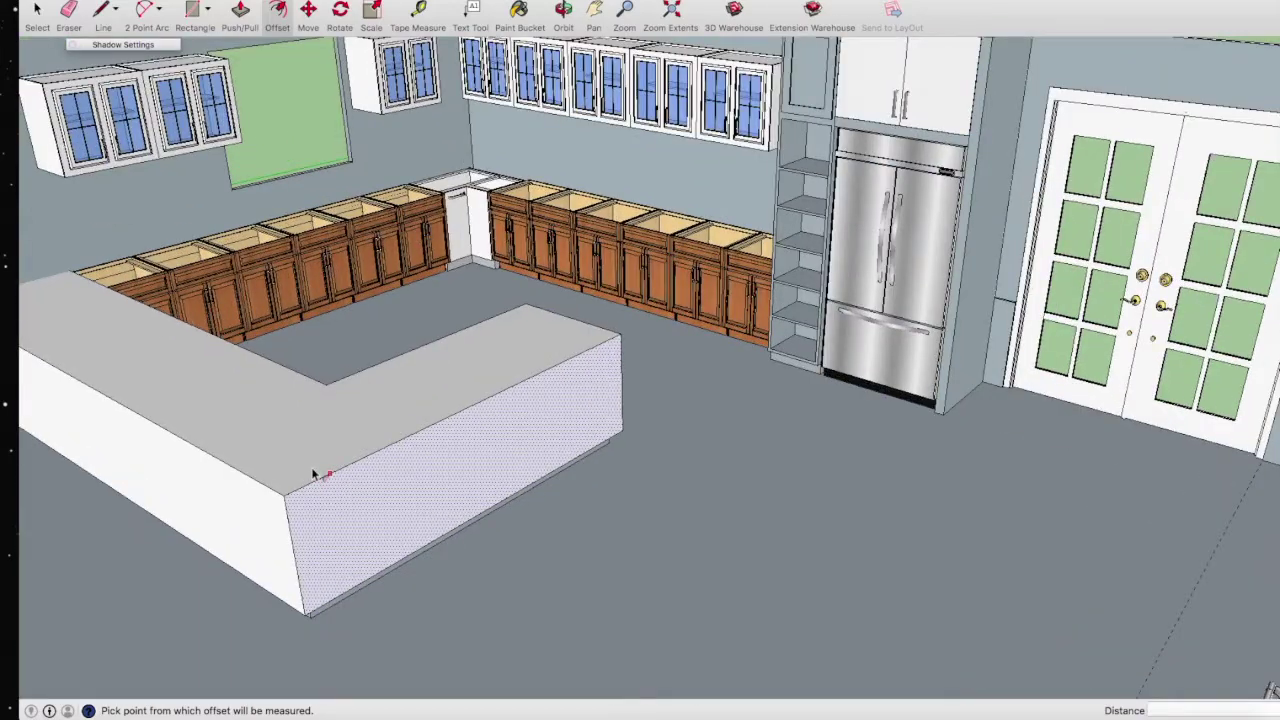
{"action": "scroll", "coordinate": [316, 465], "scroll_direction": "up", "scroll_amount": 2}
{"action": "left_click", "coordinate": [328, 464]}
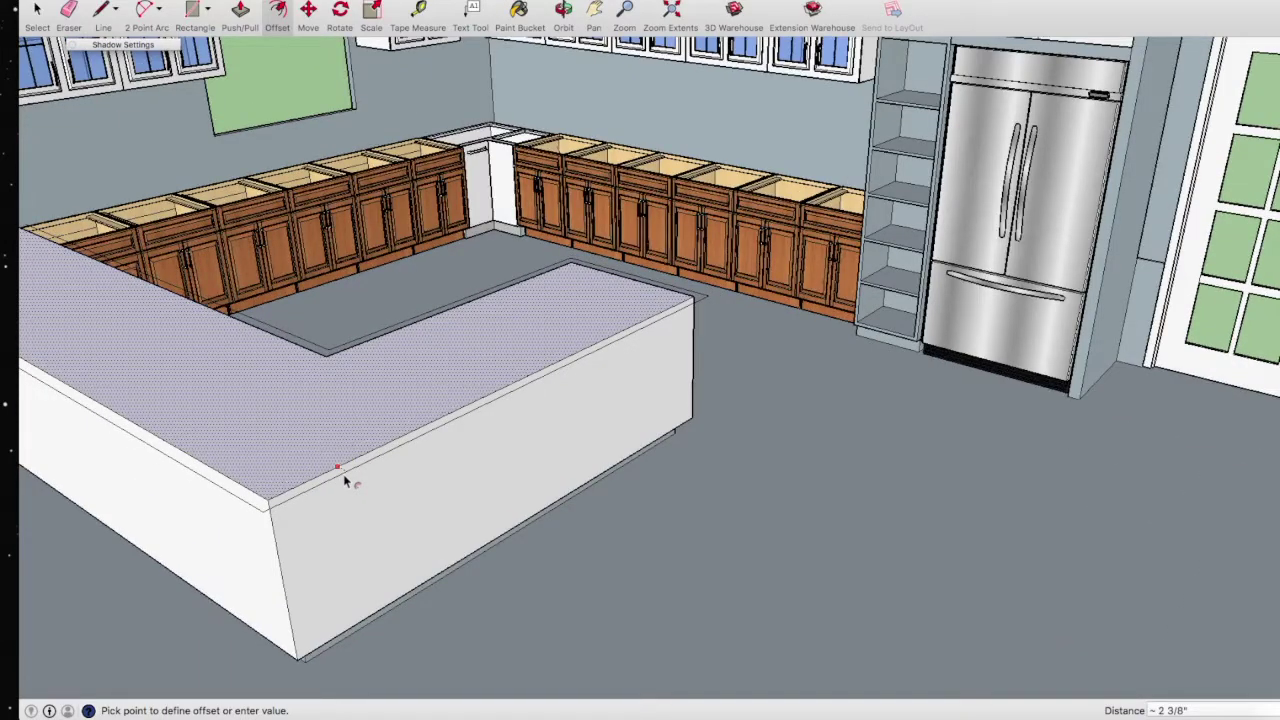
{"action": "left_click", "coordinate": [343, 474]}
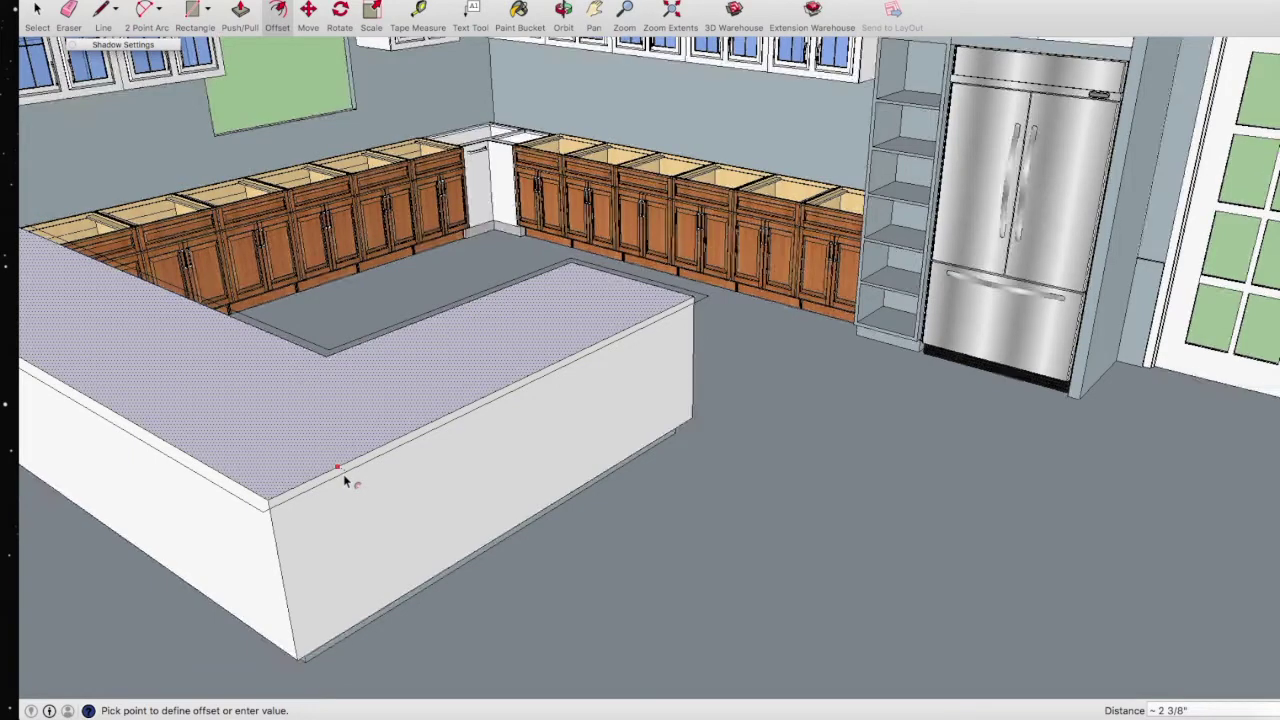
- Raise the overhang strip 1/2 inch and erase a leftover edge on it
{"action": "left_click", "coordinate": [240, 10]}
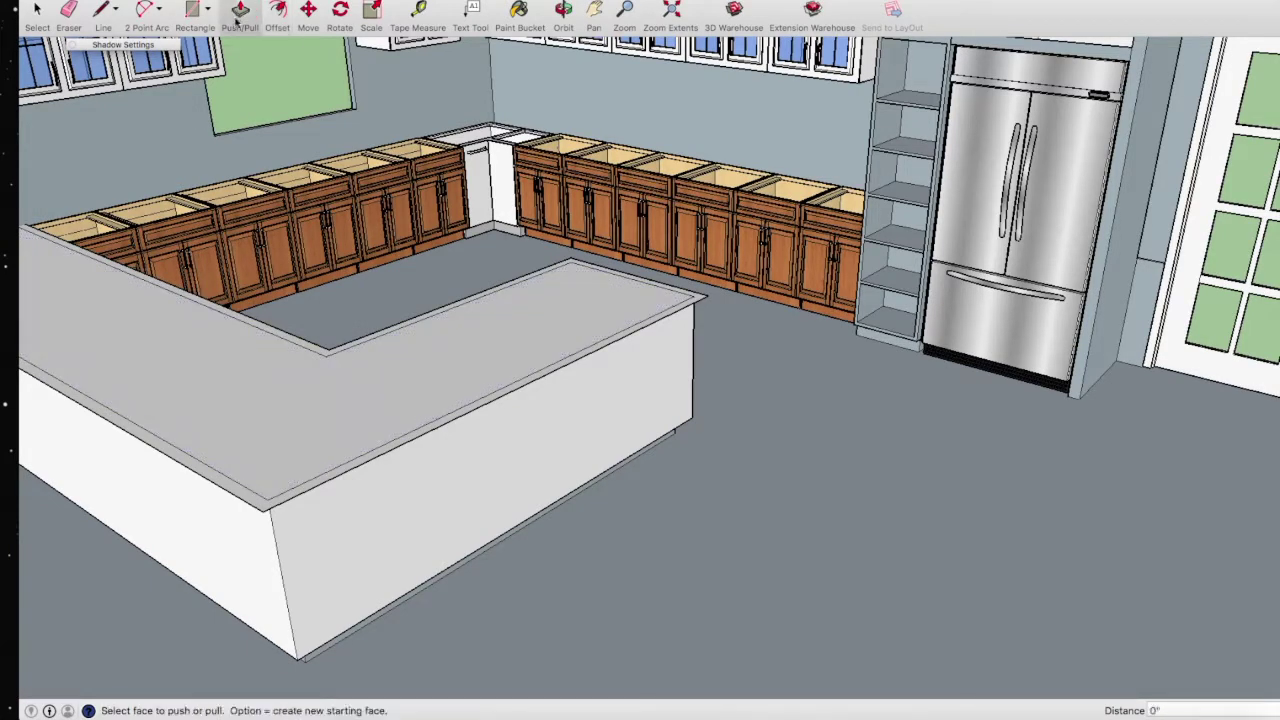
{"action": "scroll", "coordinate": [231, 510], "scroll_direction": "up", "scroll_amount": 2}
{"action": "scroll", "coordinate": [231, 510], "scroll_direction": "up", "scroll_amount": 1}
{"action": "left_click_drag", "start_coordinate": [231, 510], "coordinate": [234, 493]}
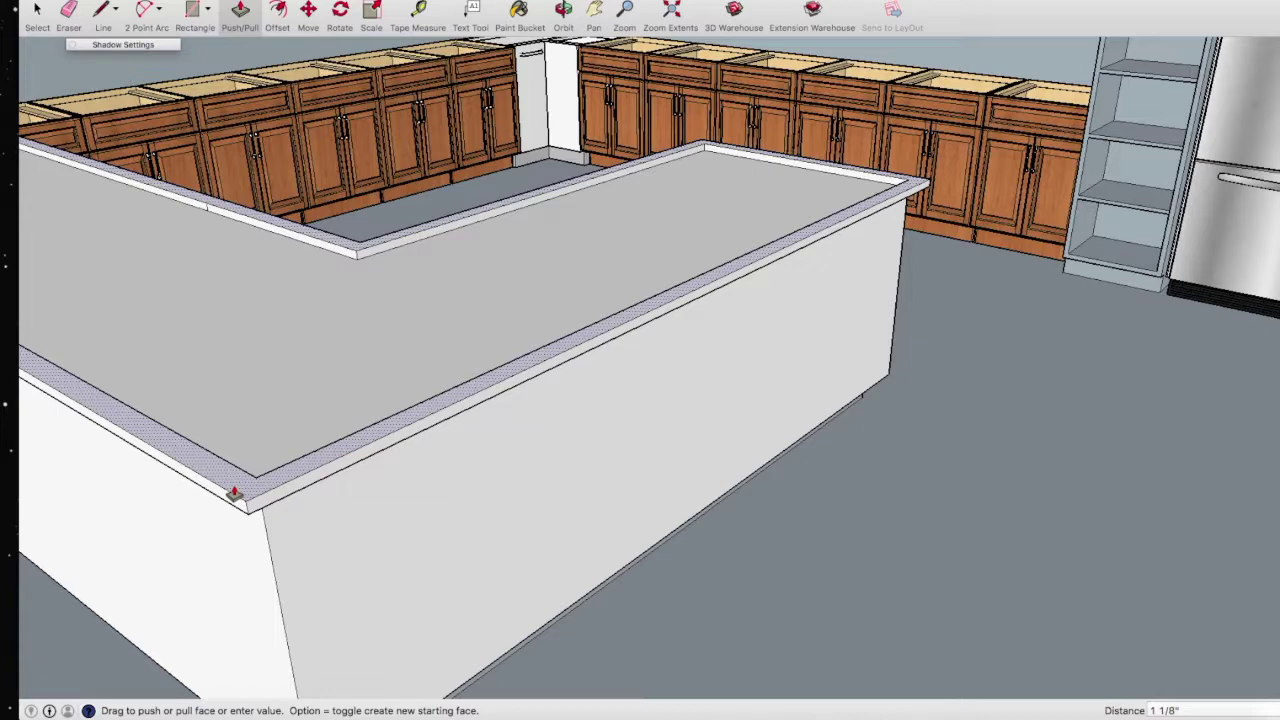
{"action": "key", "text": "Return"}
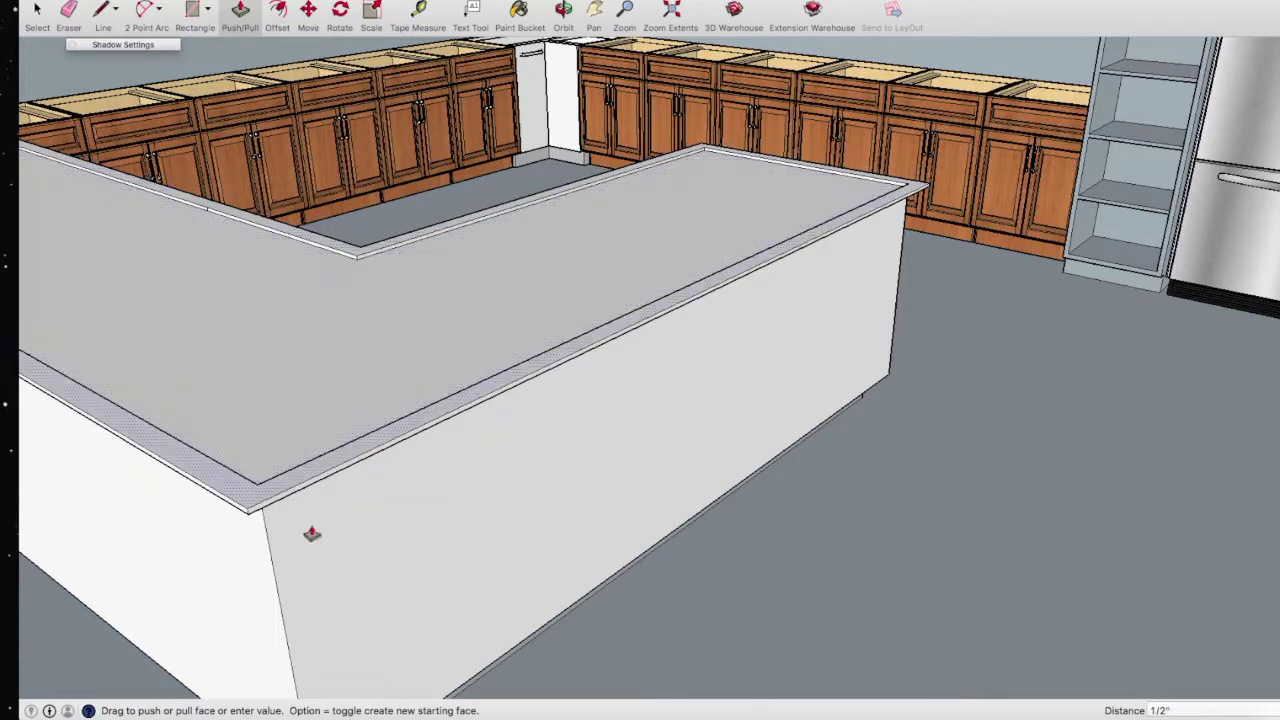
{"action": "key", "text": "e"}
{"action": "left_click", "coordinate": [268, 480]}
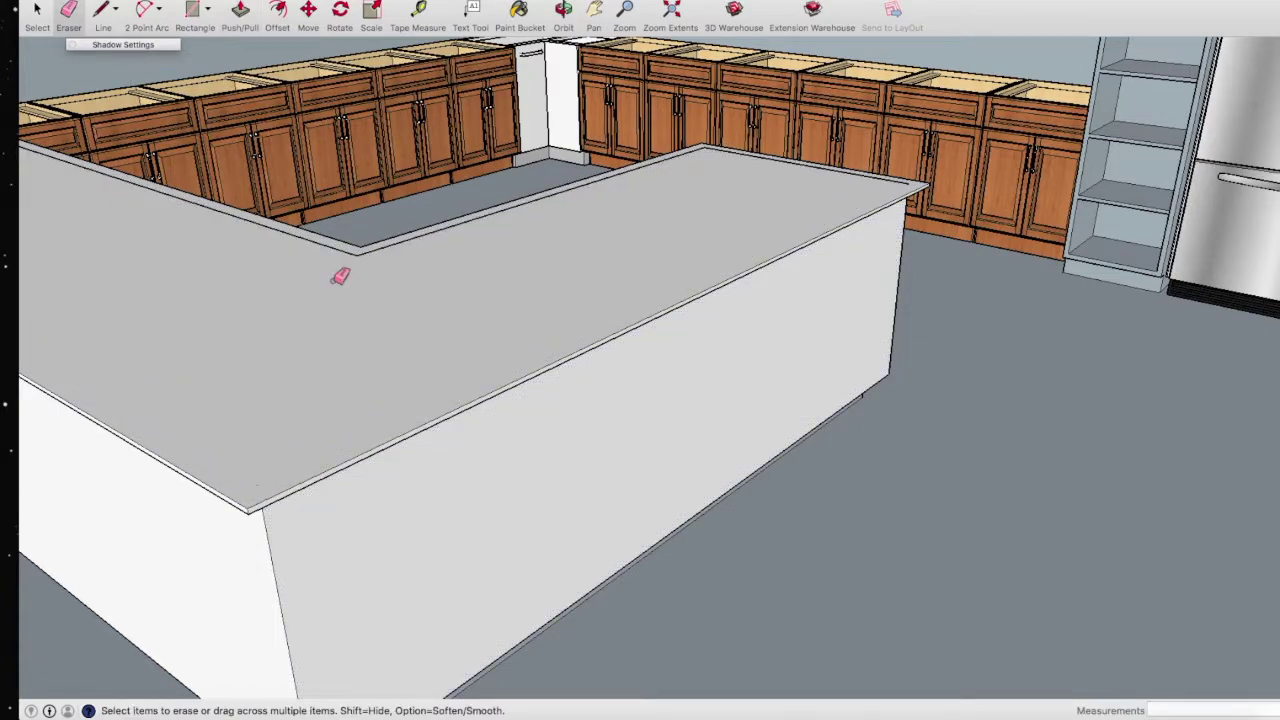
- Erase the seam edges along the countertop strips, restoring the accidentally deleted top face
{"action": "left_click_drag", "start_coordinate": [268, 482], "coordinate": [362, 250]}
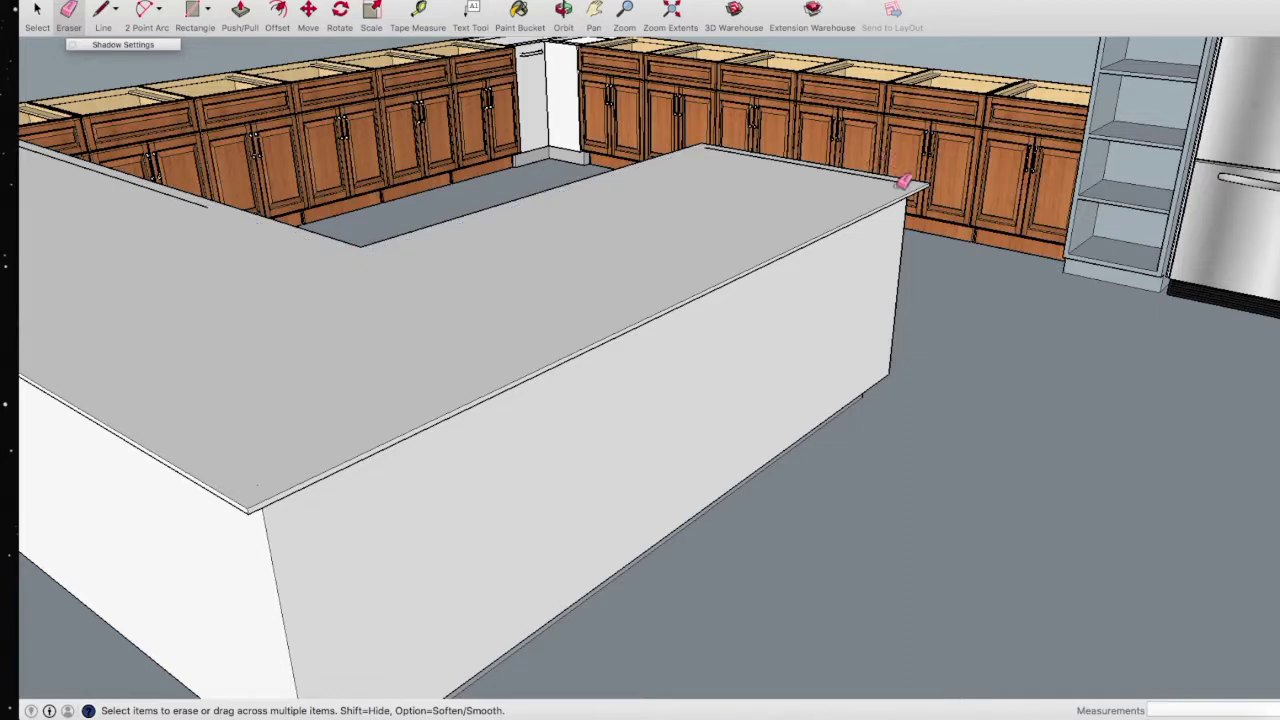
{"action": "left_click", "coordinate": [862, 178]}
{"action": "key", "text": "super+z"}
{"action": "left_click_drag", "start_coordinate": [470, 240], "coordinate": [216, 202]}
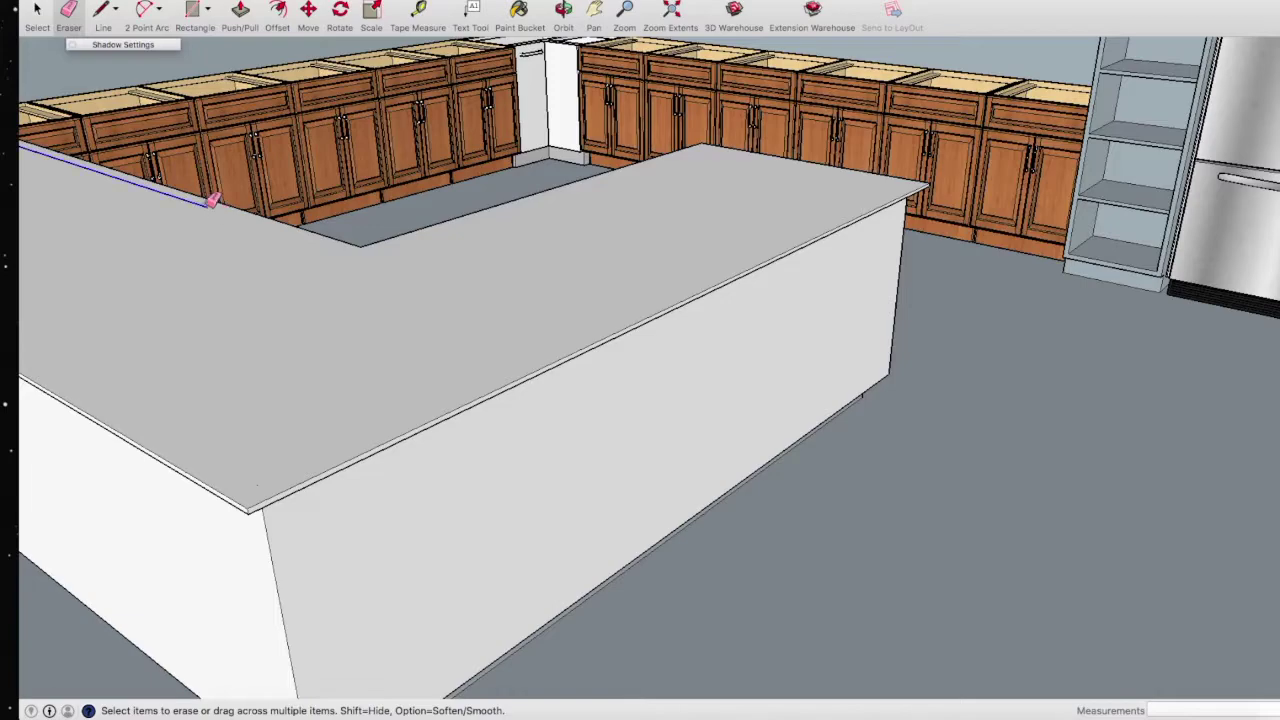
{"action": "scroll", "coordinate": [386, 357], "scroll_direction": "down", "scroll_amount": 3}
{"action": "scroll", "coordinate": [390, 353], "scroll_direction": "down", "scroll_amount": 2}
{"action": "scroll", "coordinate": [440, 330], "scroll_direction": "down", "scroll_amount": 2}
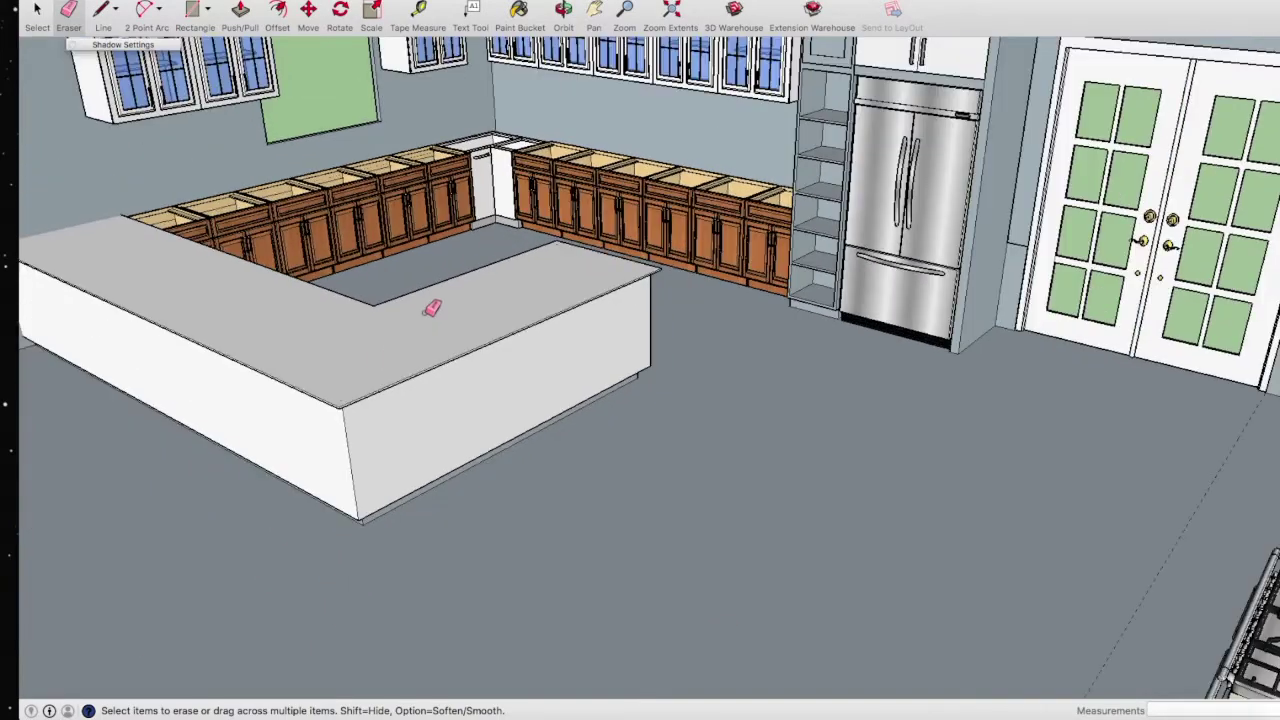
{"action": "scroll", "coordinate": [676, 220], "scroll_direction": "down", "scroll_amount": 1}
{"action": "scroll", "coordinate": [680, 205], "scroll_direction": "up", "scroll_amount": 1}
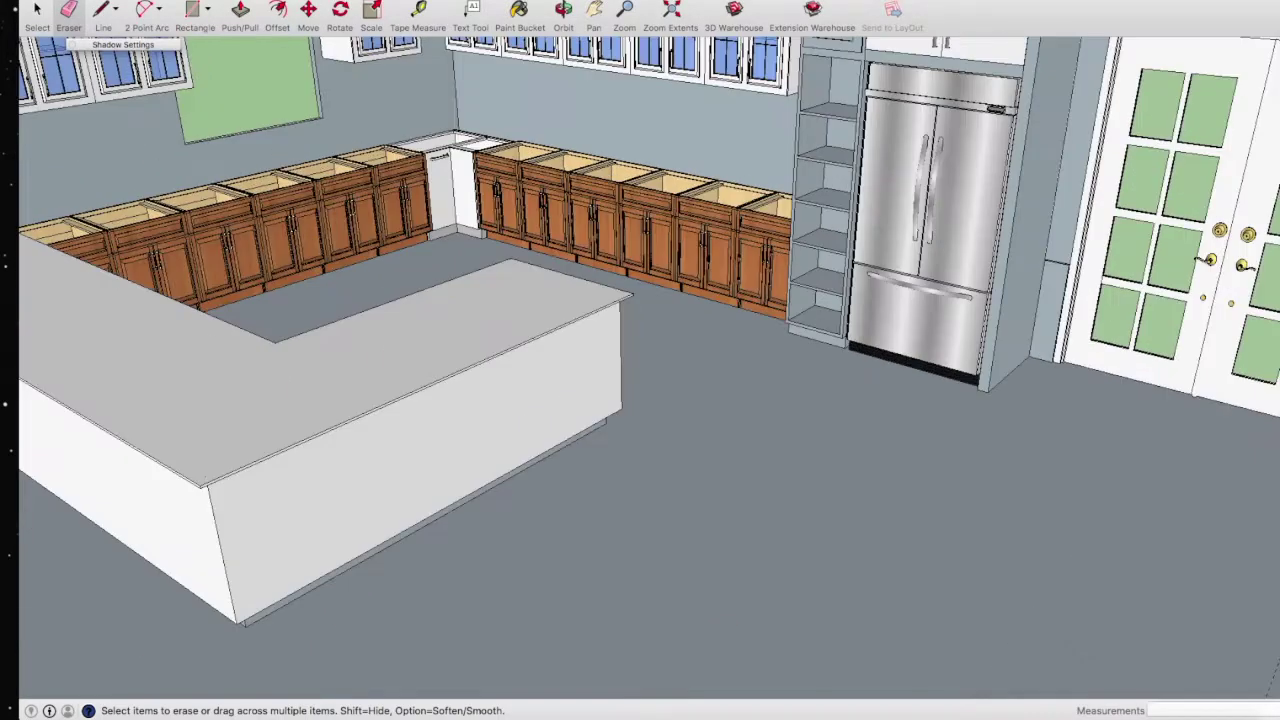
{"action": "left_click", "coordinate": [563, 12]}
{"action": "left_click_drag", "start_coordinate": [640, 190], "coordinate": [622, 243]}
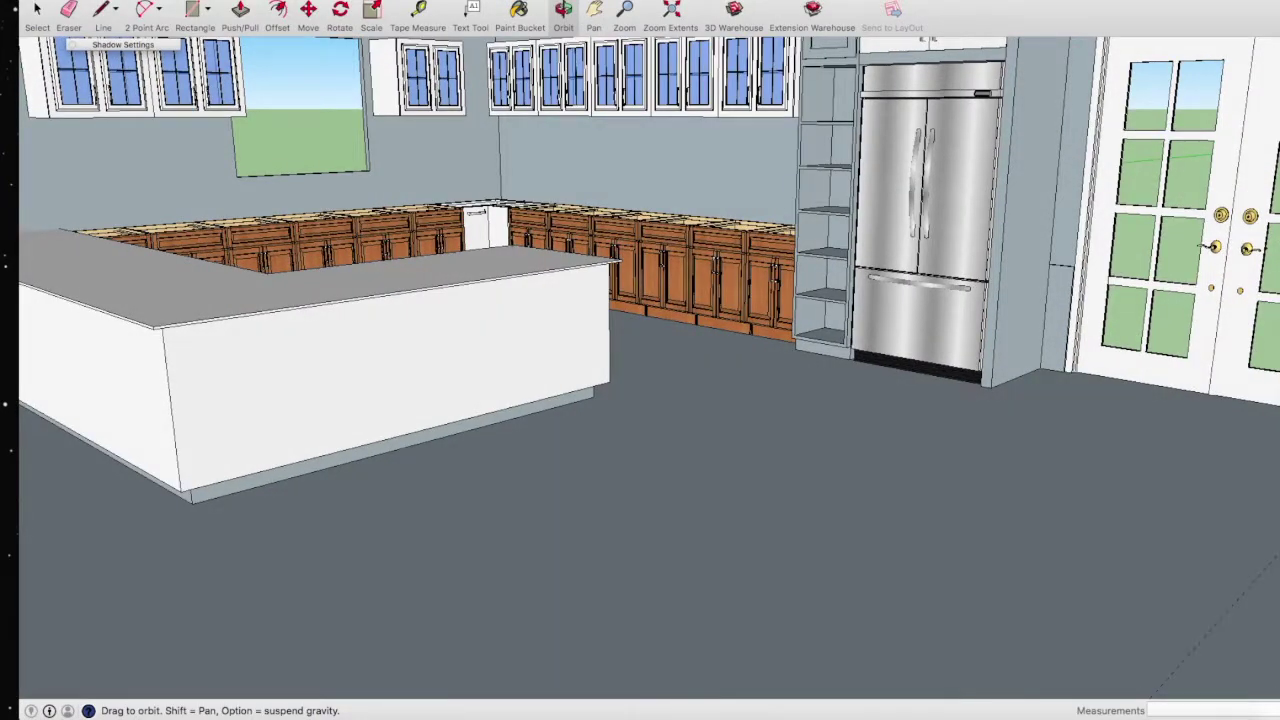
{"action": "left_click", "coordinate": [268, 2]}
{"action": "left_click", "coordinate": [315, 270]}
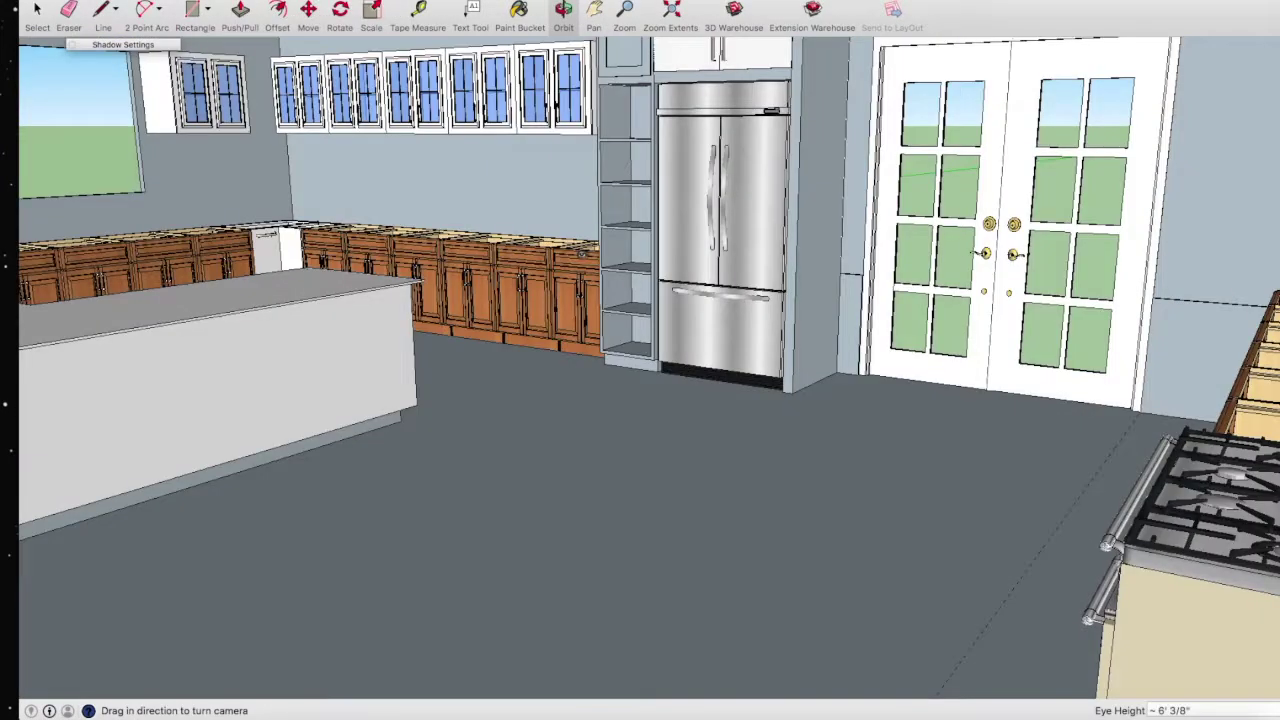
{"action": "left_click_drag", "start_coordinate": [640, 400], "coordinate": [640, 300]}
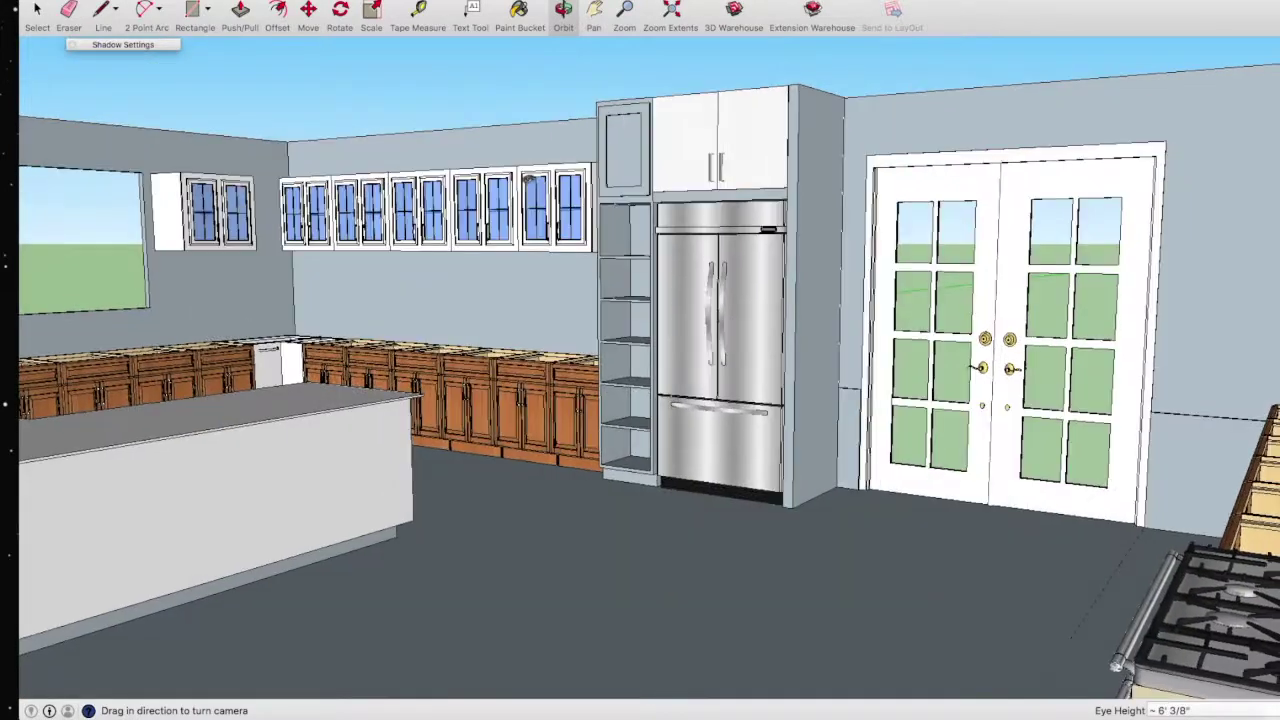
{"action": "left_click_drag", "start_coordinate": [640, 360], "coordinate": [720, 360]}
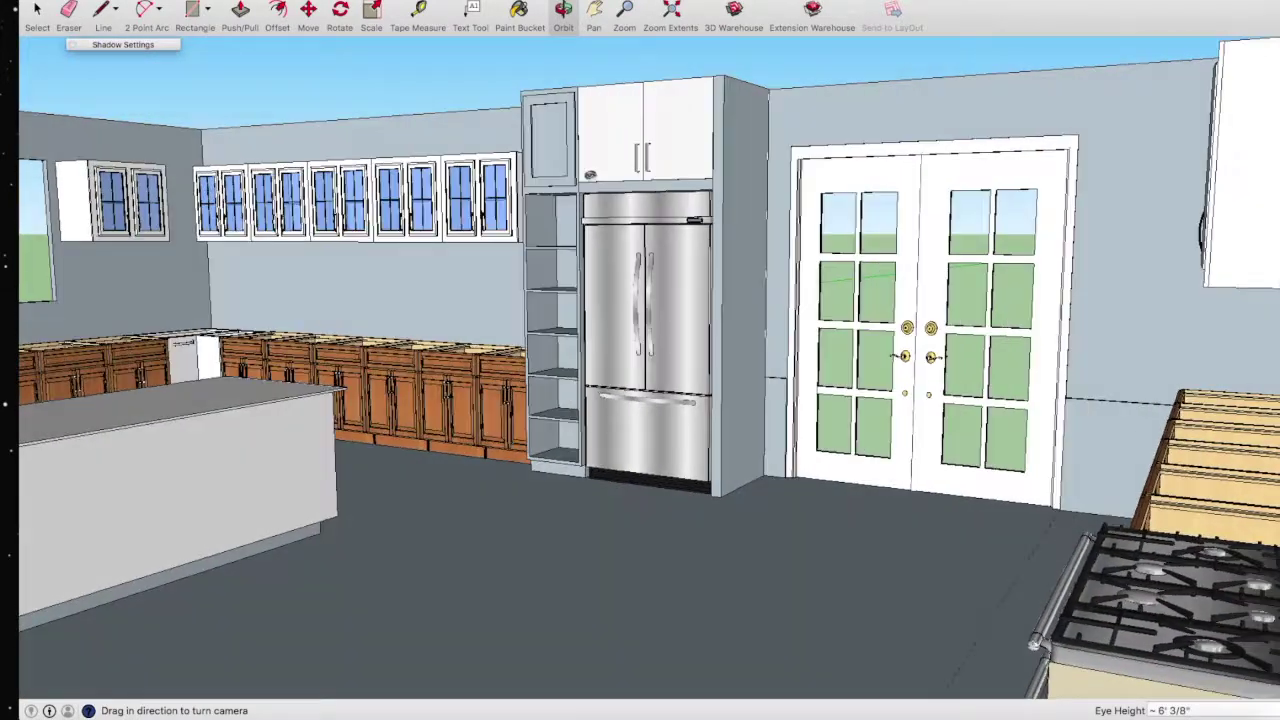
{"action": "left_click_drag", "start_coordinate": [640, 360], "coordinate": [640, 312]}
{"action": "left_click_drag", "start_coordinate": [582, 152], "coordinate": [352, 228]}
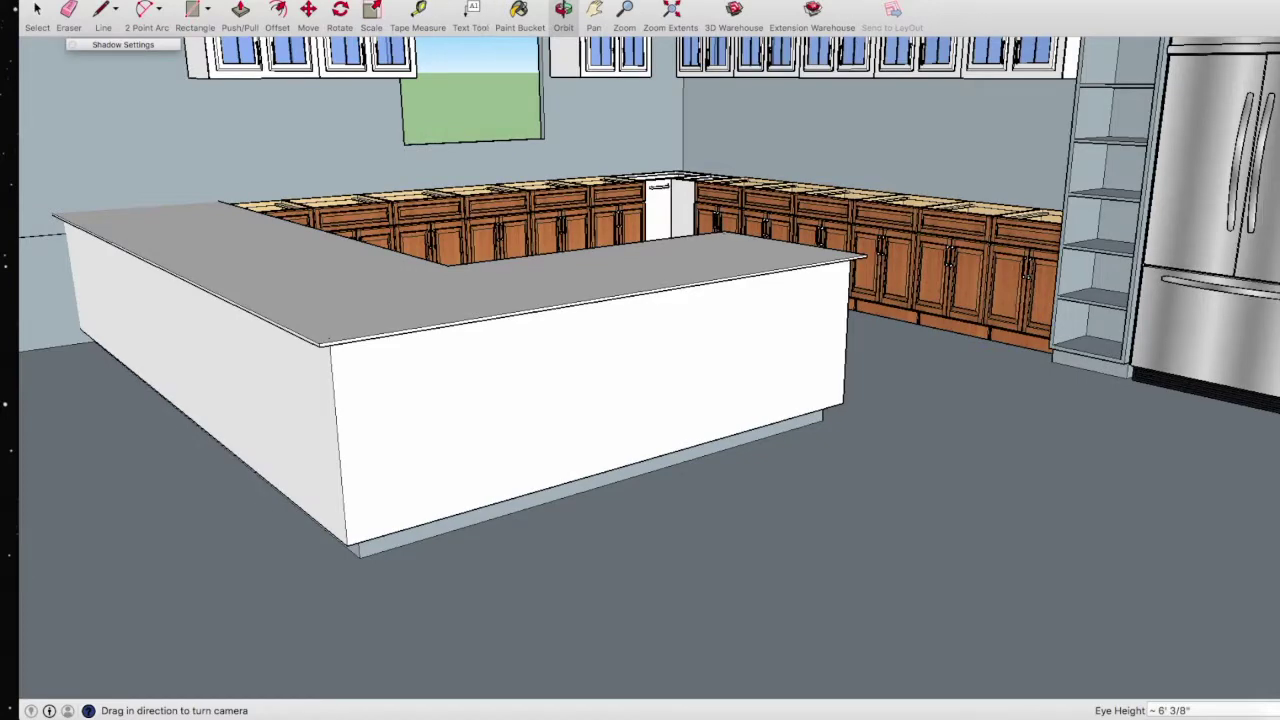
{"action": "right_click", "coordinate": [970, 712]}
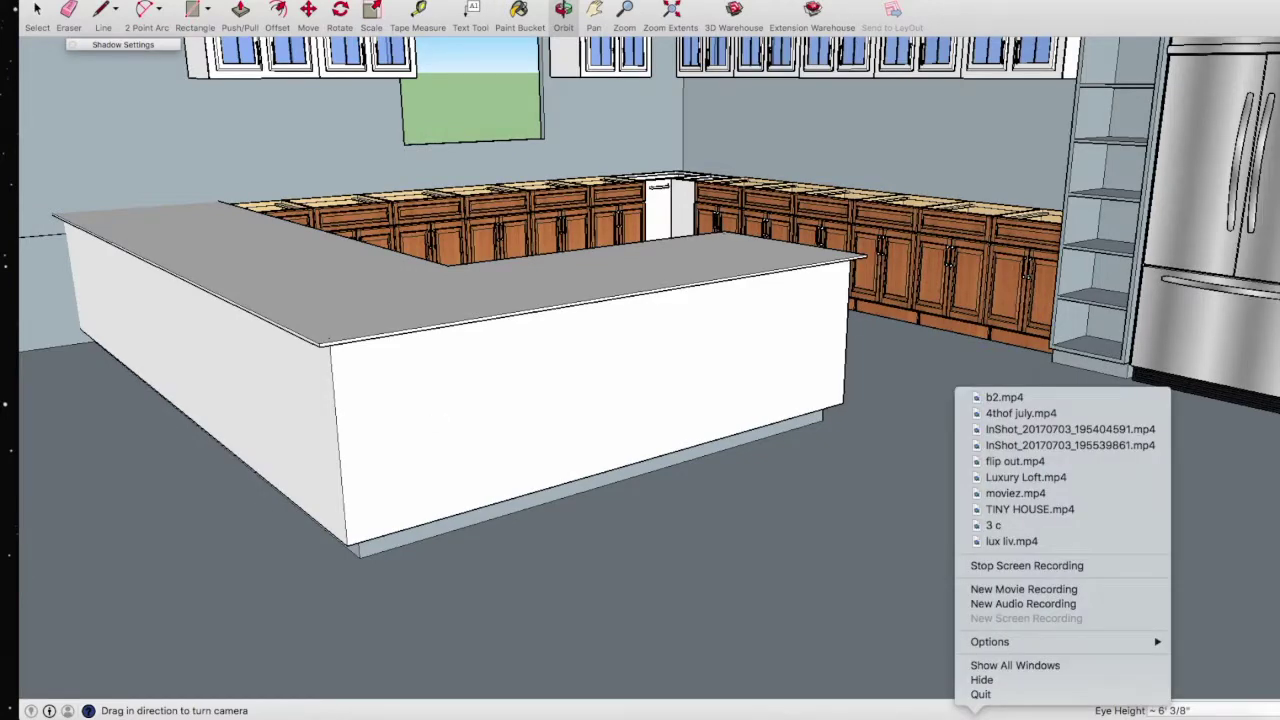
{"action": "left_click", "coordinate": [515, 107]}
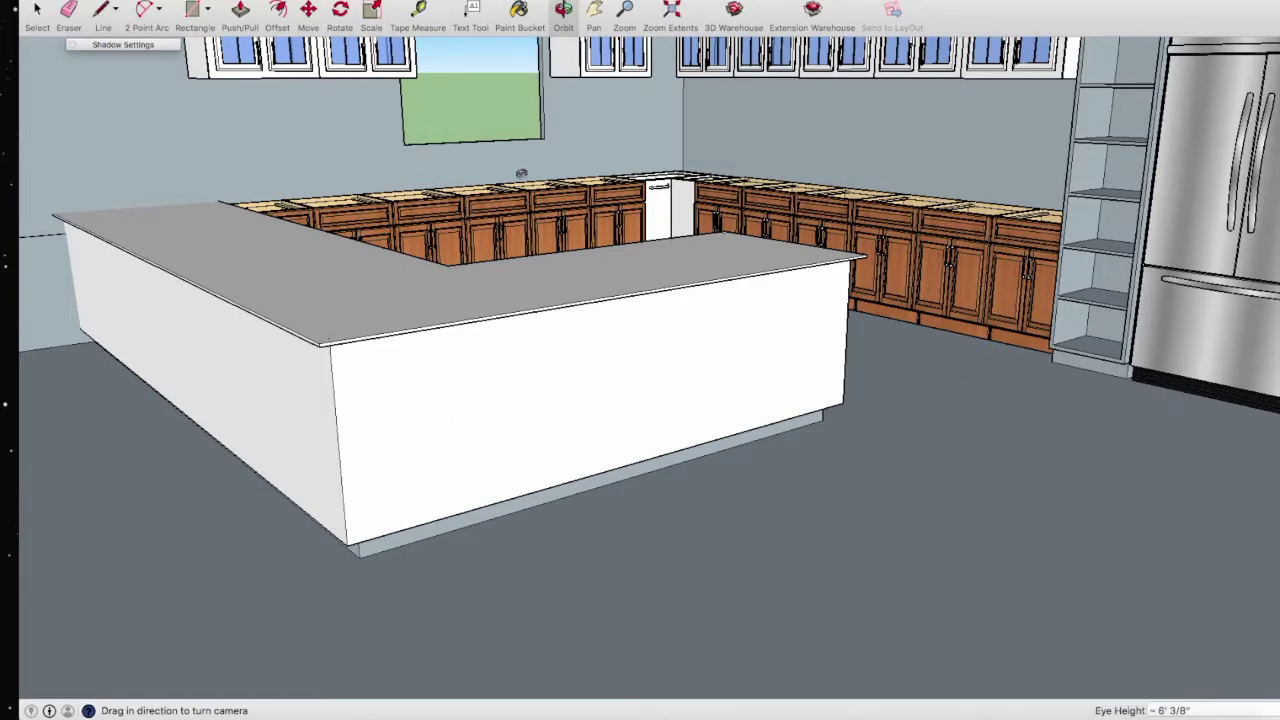
{"action": "scroll", "coordinate": [521, 173], "scroll_direction": "down", "scroll_amount": 3}
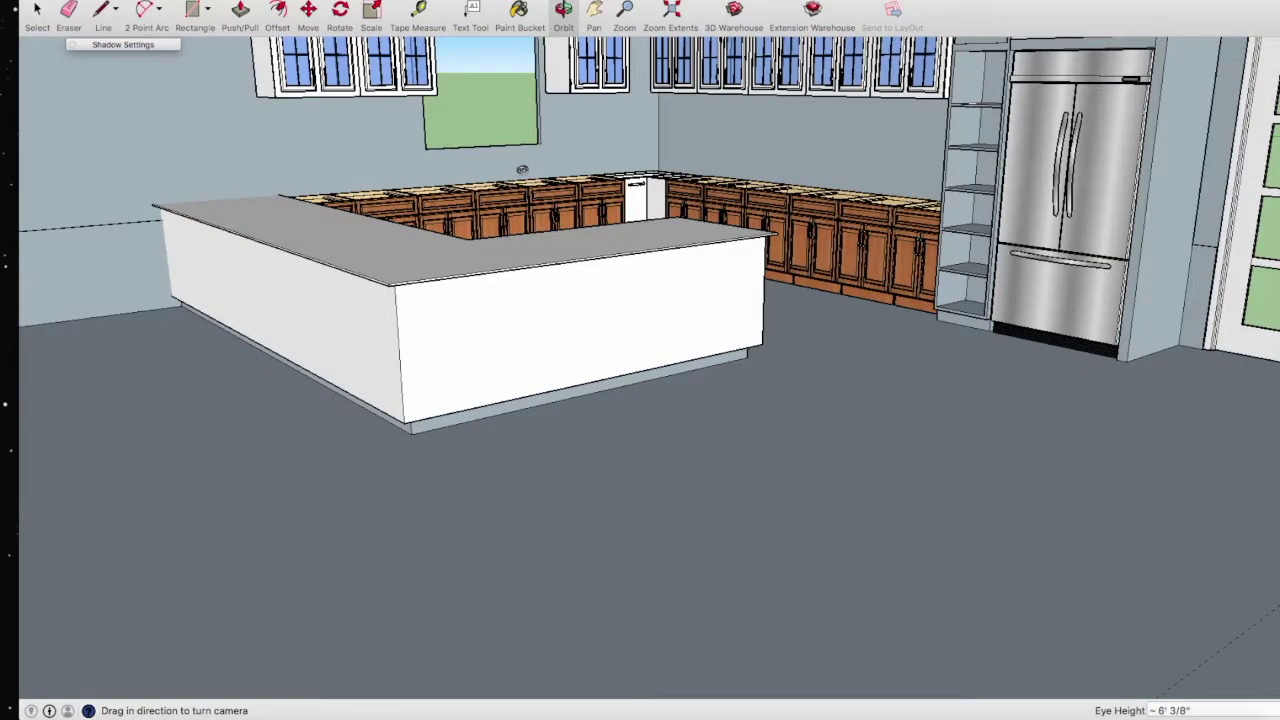
{"action": "left_click_drag", "start_coordinate": [515, 170], "coordinate": [821, 228]}
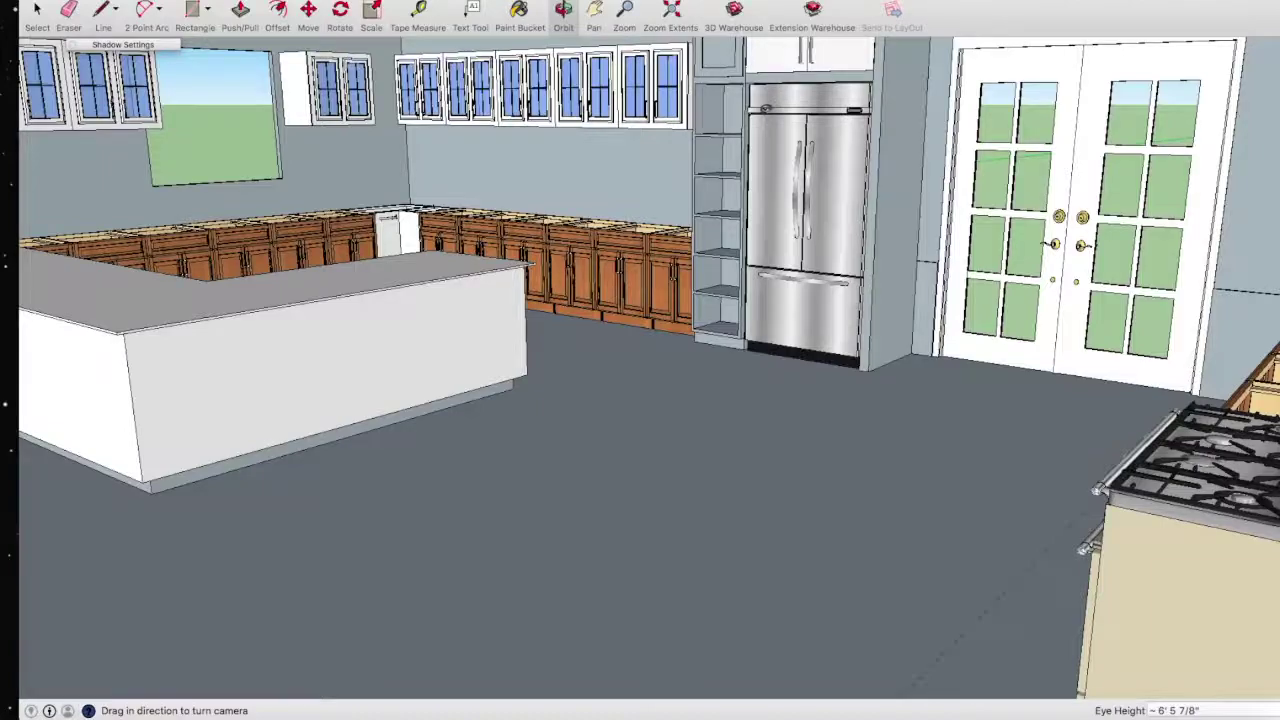